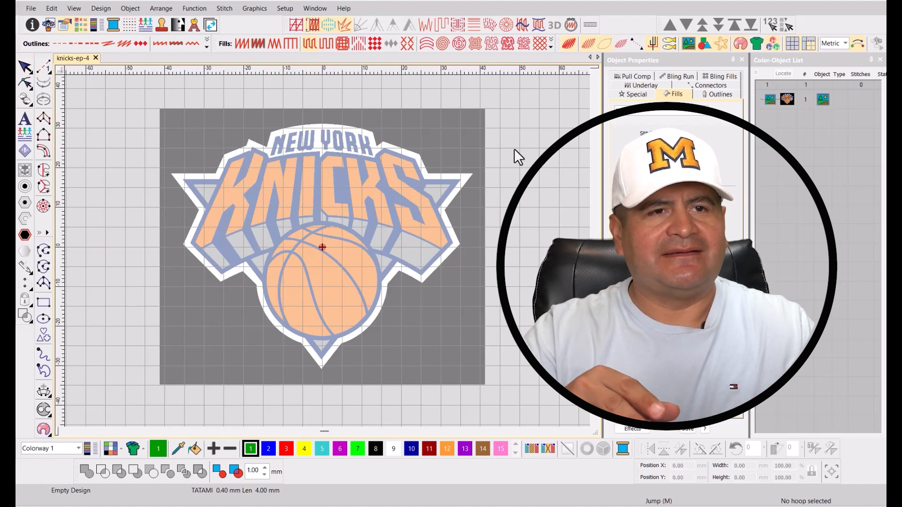
Switch the measurement units to U.S. and measure the Knicks logo's full height and its width between the outer triangle tips.
click(844, 43)
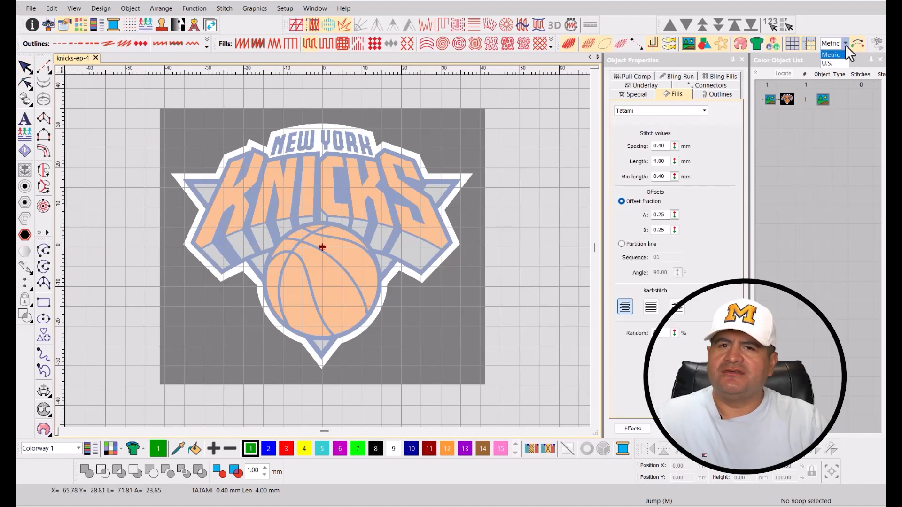
click(834, 63)
key(m)
click(321, 369)
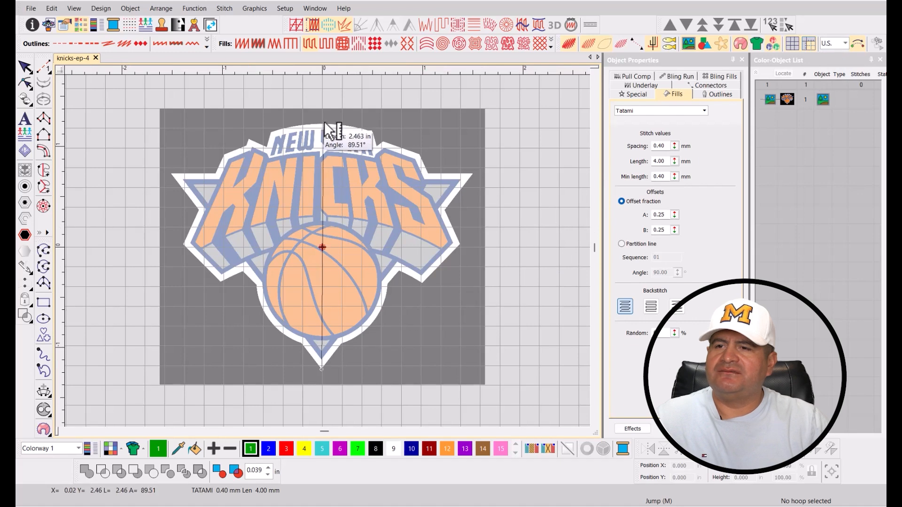
click(324, 123)
click(171, 174)
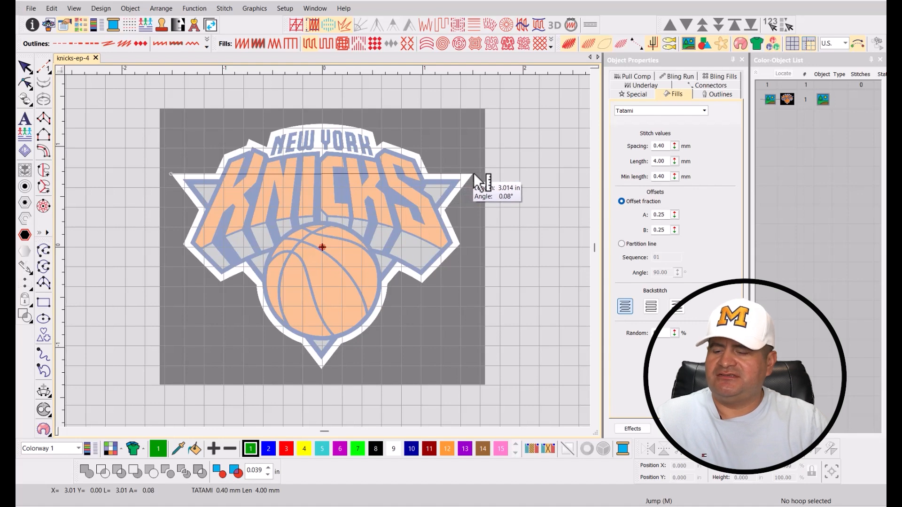
key(Escape)
Measure in inches across the basketball, from the central curved seam to the seam near its edge.
key(m)
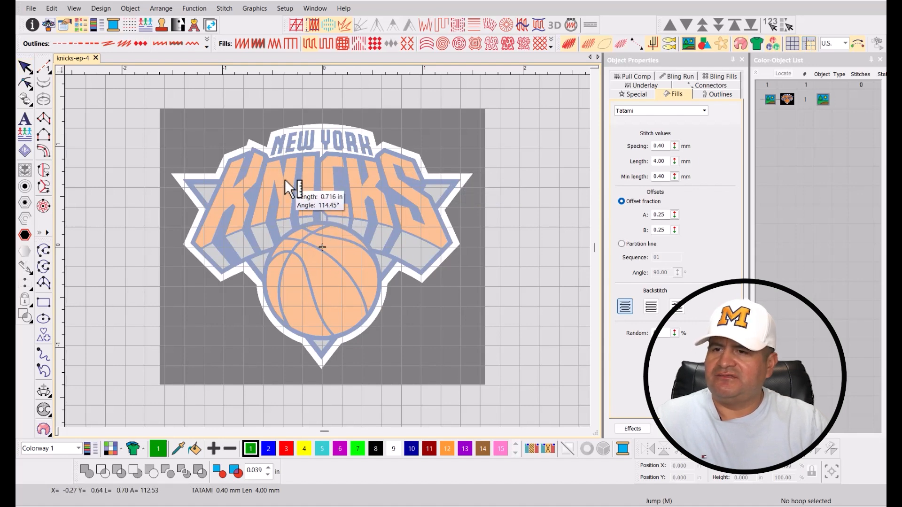
scroll(303, 286, up, 1)
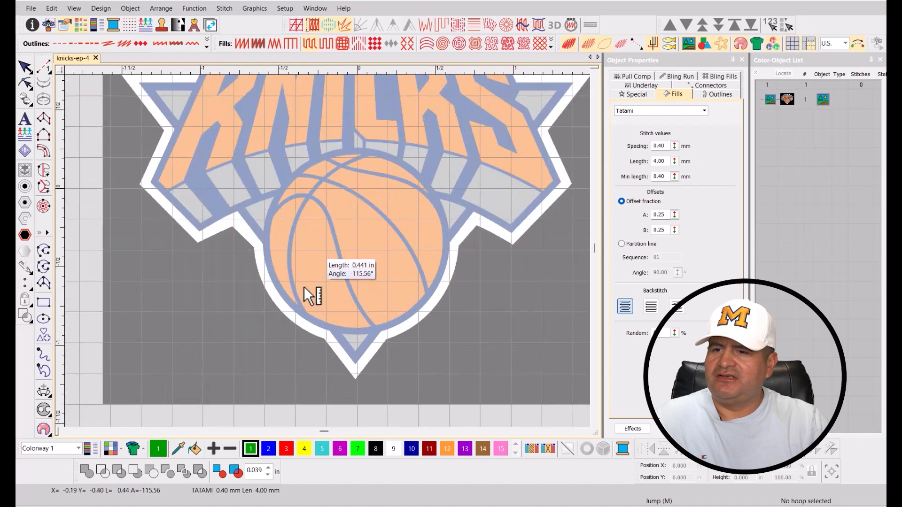
scroll(304, 286, up, 1)
click(366, 308)
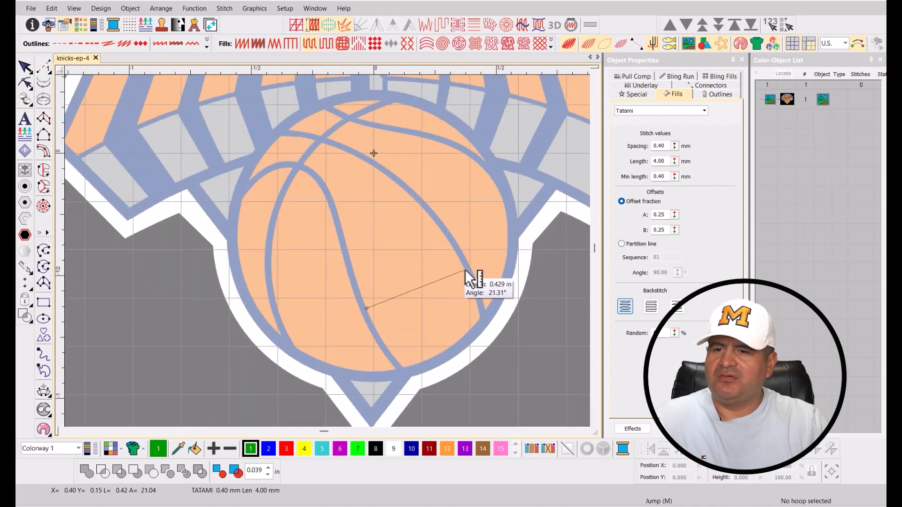
key(Escape)
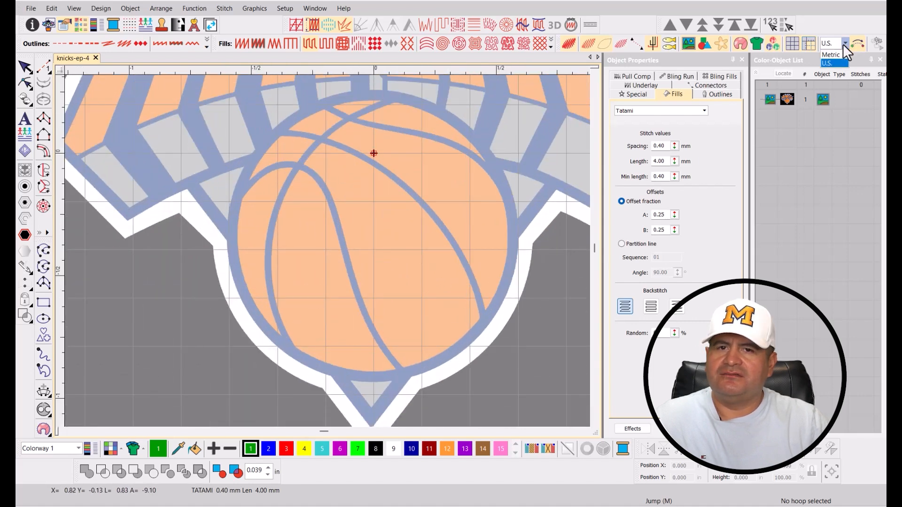
Set the measurement units to Metric and measure on the basketball from its central curved seam.
click(830, 55)
key(m)
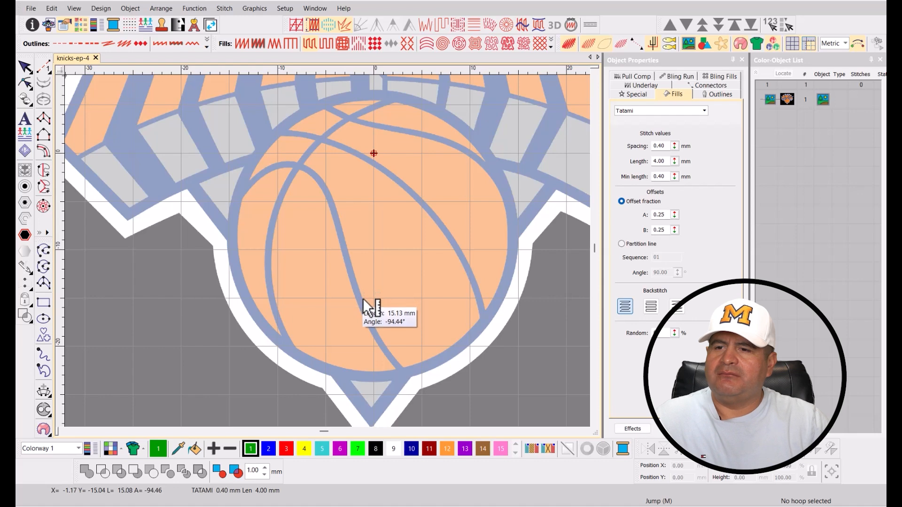
click(362, 299)
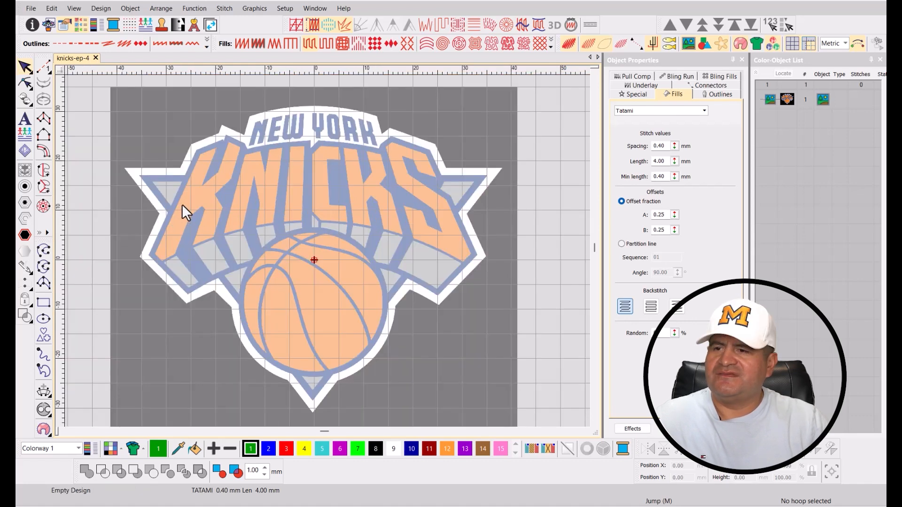
Measure the height of the letter W in the NEW YORK lettering in millimetres.
scroll(189, 207, up, 3)
scroll(347, 235, down, 1)
scroll(423, 209, up, 1)
scroll(336, 241, up, 2)
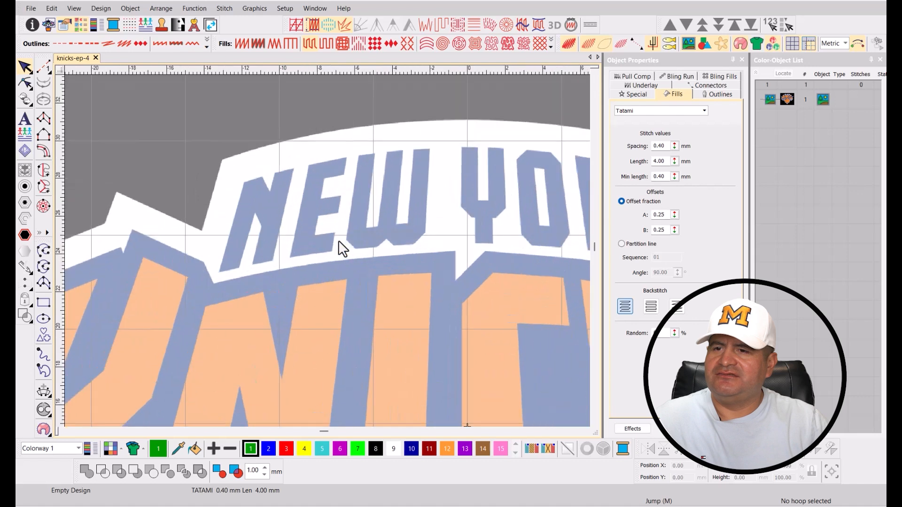
key(m)
click(365, 248)
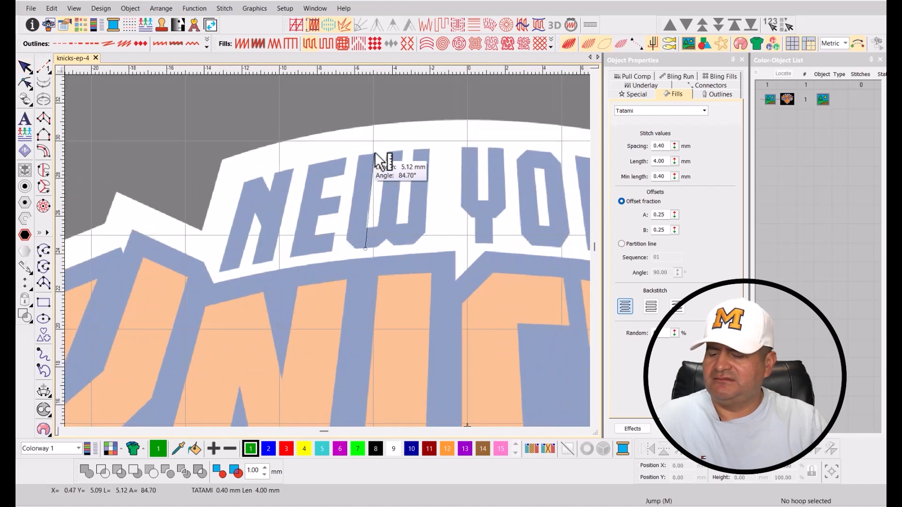
scroll(326, 256, down, 2)
click(162, 152)
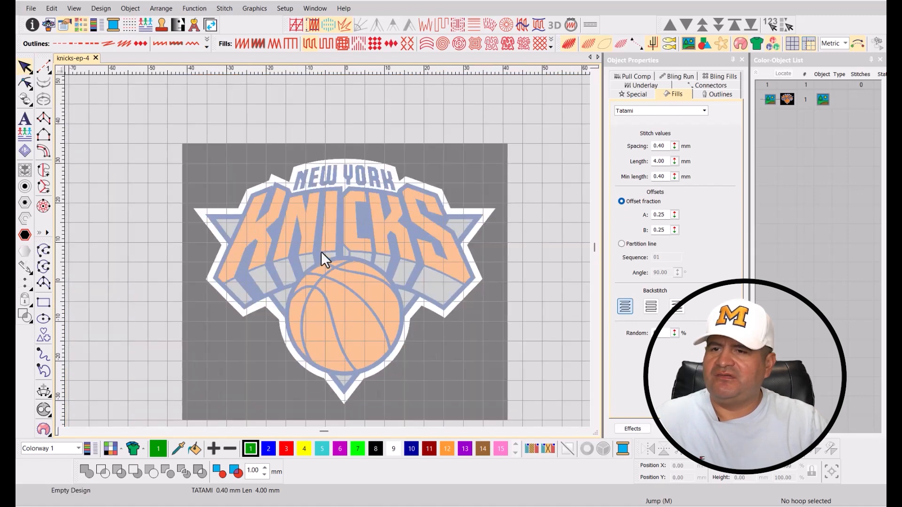
Start a Complex Fill boundary around the blue KNICKS background, placing corner points from its lower-left tip up to the inward corner below the side triangle.
scroll(320, 252, up, 2)
scroll(332, 266, down, 1)
scroll(328, 265, up, 1)
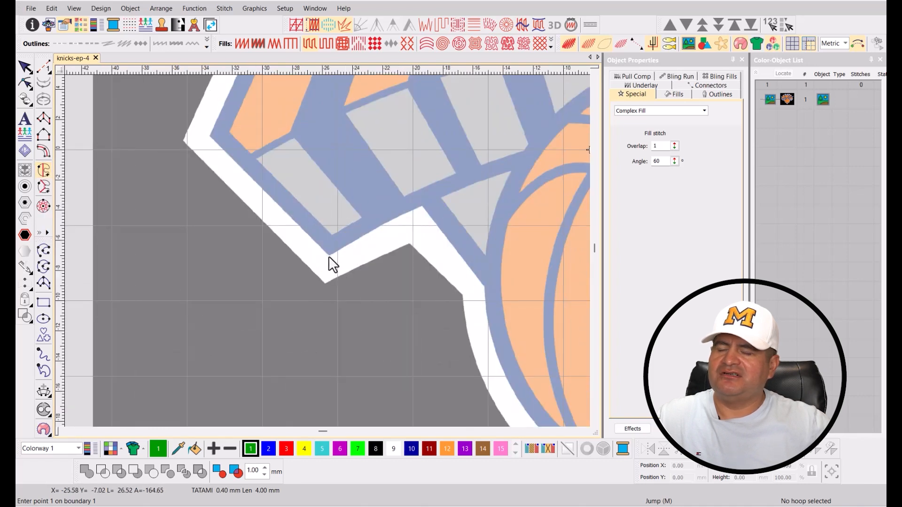
click(329, 256)
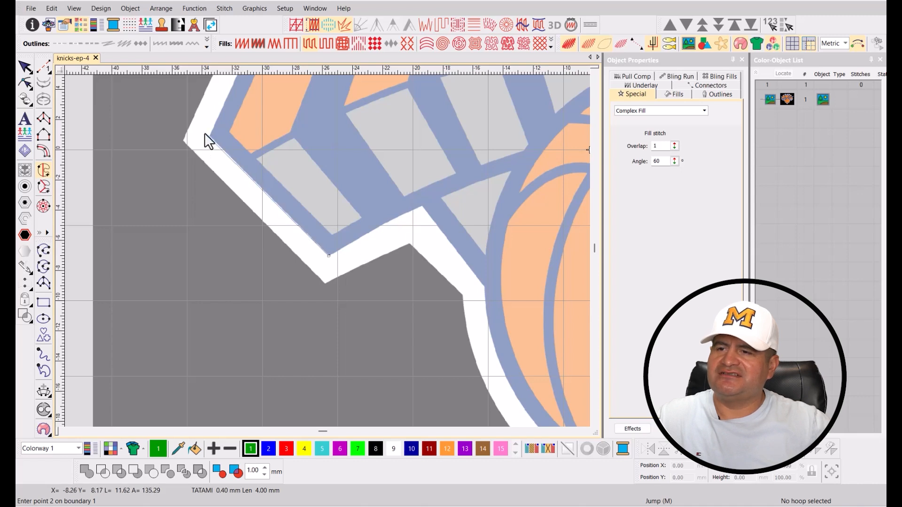
scroll(206, 132, up, 2)
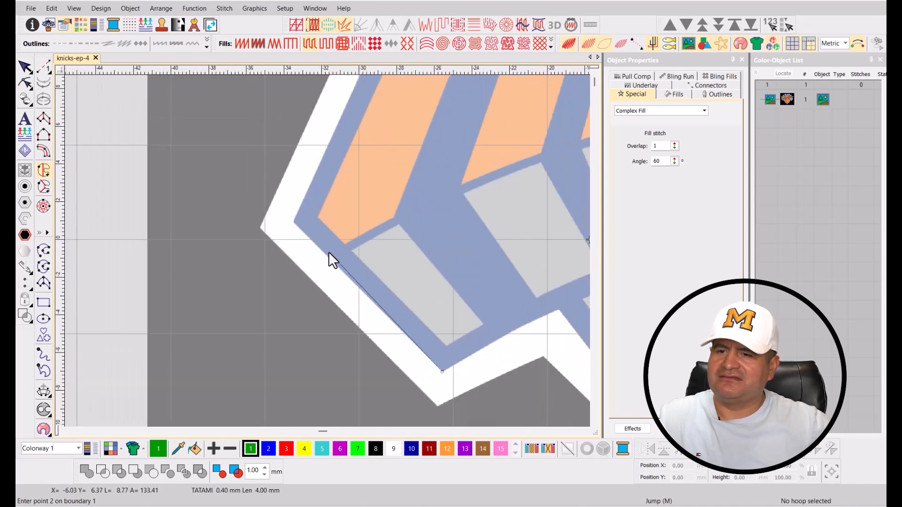
scroll(328, 252, up, 1)
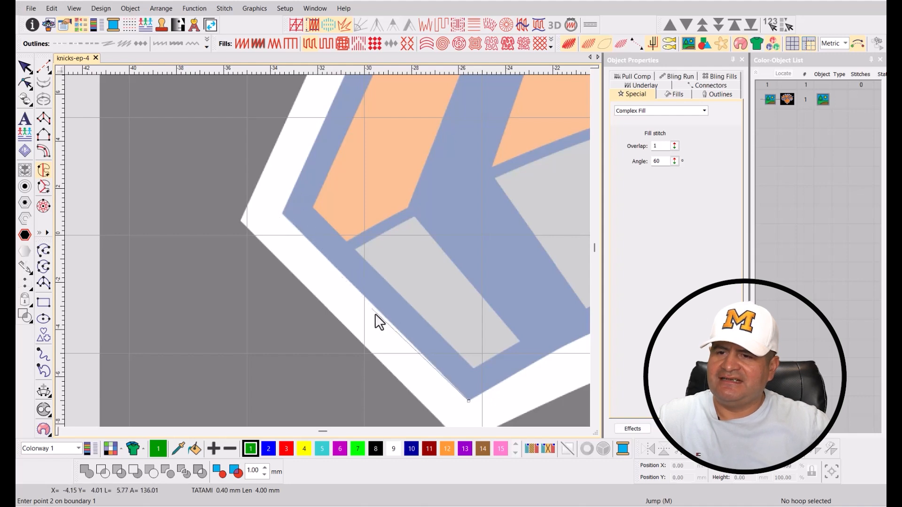
click(283, 213)
scroll(283, 213, down, 1)
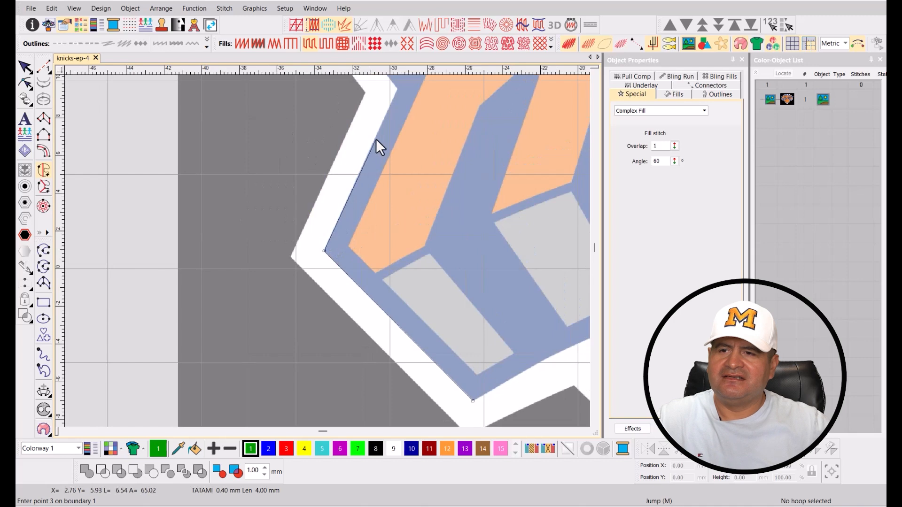
scroll(401, 102, up, 2)
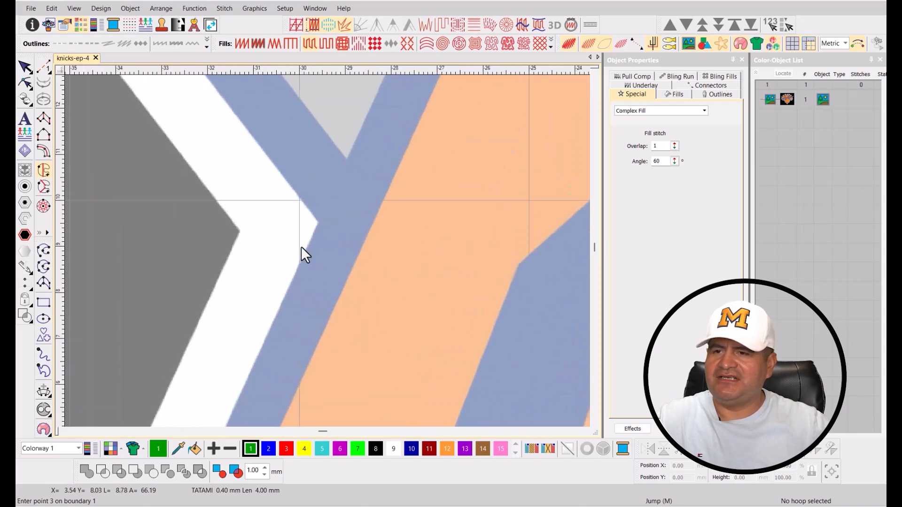
click(318, 223)
scroll(287, 179, down, 2)
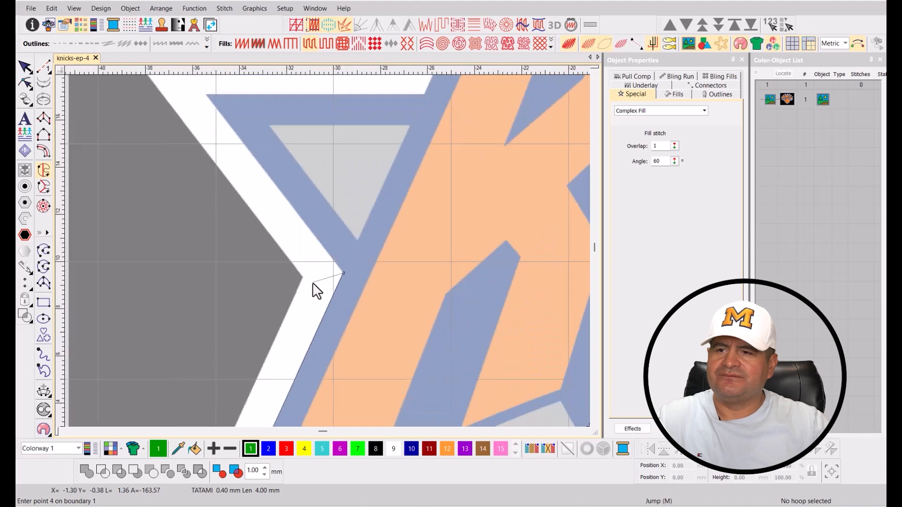
Continue the fill boundary around the left triangle's outer tip and inner corner, up to the upper-left corner above the K.
scroll(224, 106, up, 2)
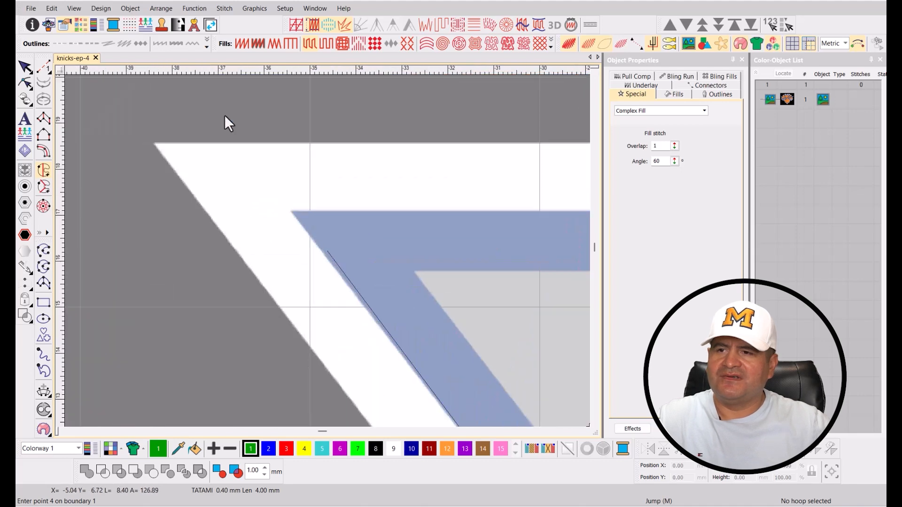
click(290, 211)
scroll(324, 239, down, 3)
scroll(399, 248, up, 2)
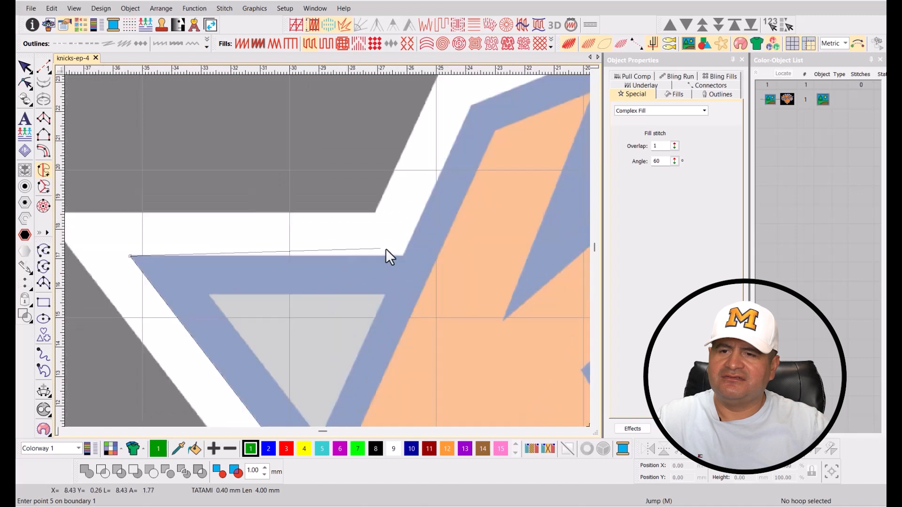
scroll(325, 252, up, 3)
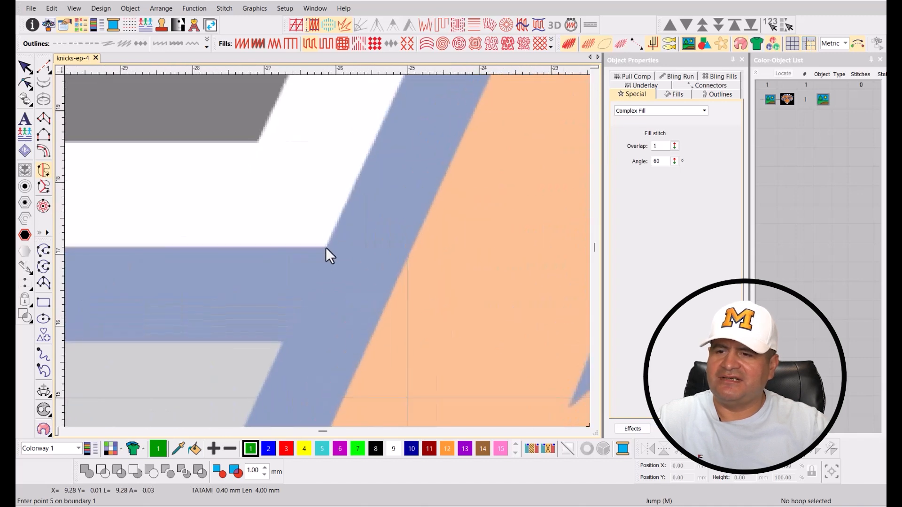
scroll(331, 254, down, 2)
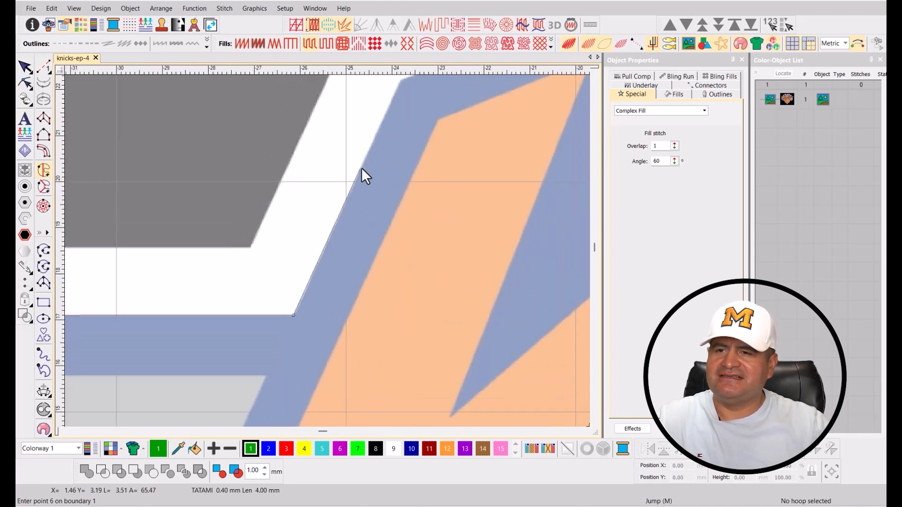
scroll(382, 129, up, 2)
scroll(328, 249, up, 1)
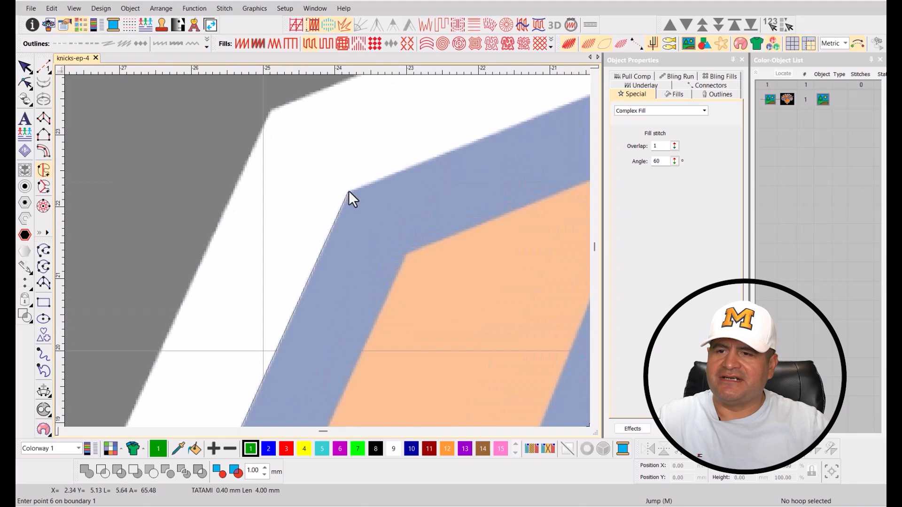
click(349, 190)
scroll(325, 261, down, 1)
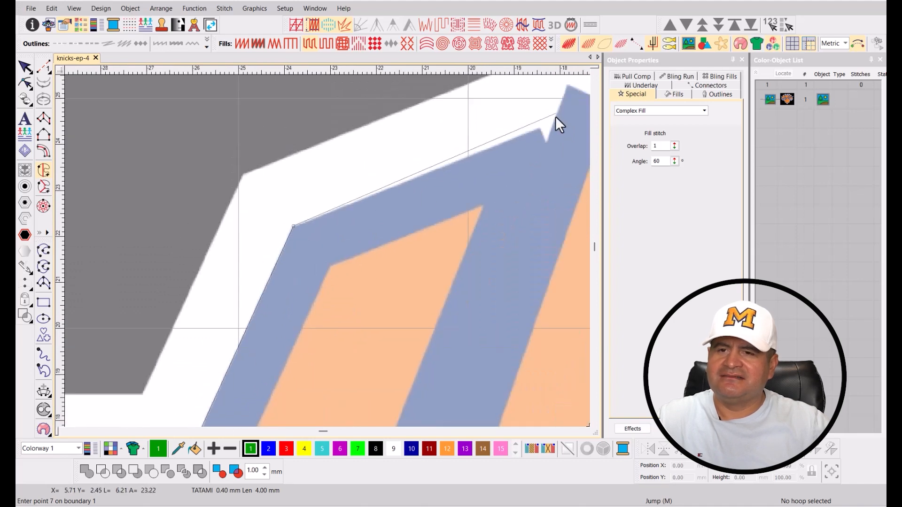
Extend the fill boundary along the K's top edge, bridging straight across the small notch to the adjacent peak.
scroll(537, 130, down, 1)
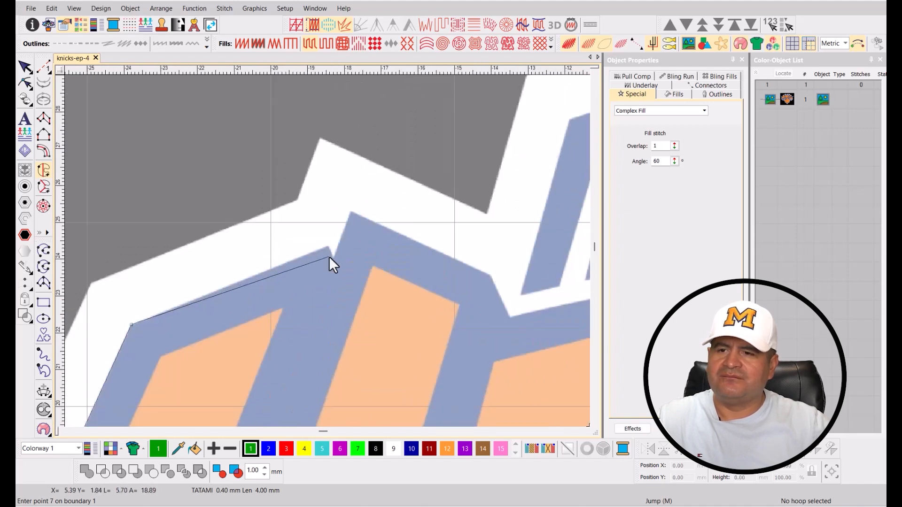
scroll(325, 248, down, 3)
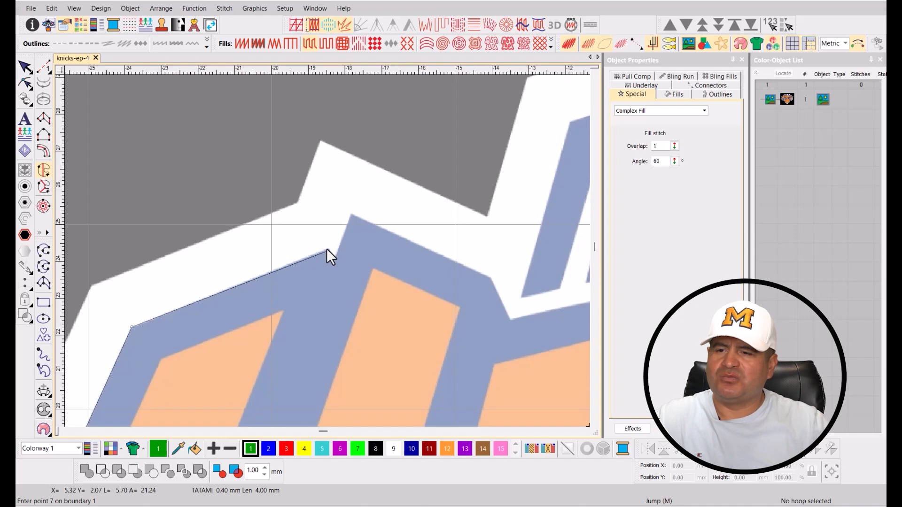
scroll(327, 249, down, 1)
scroll(327, 249, up, 2)
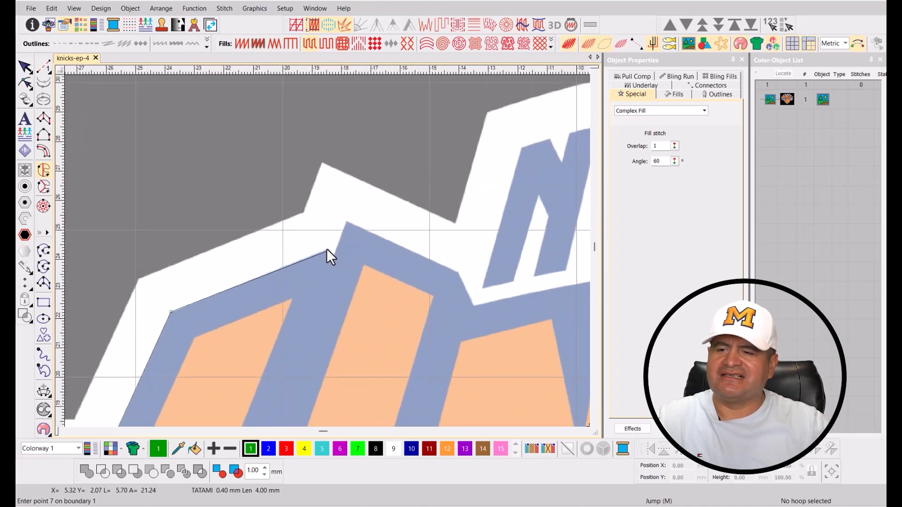
scroll(326, 250, up, 2)
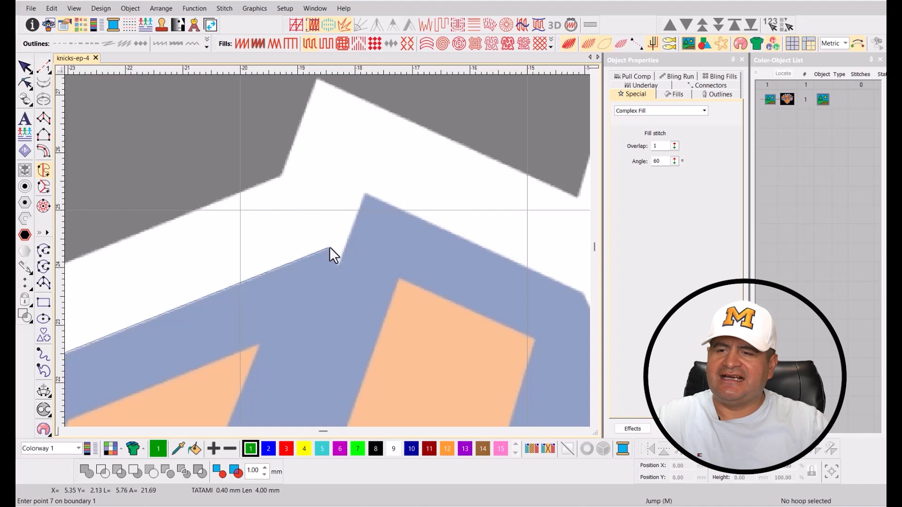
scroll(330, 256, up, 2)
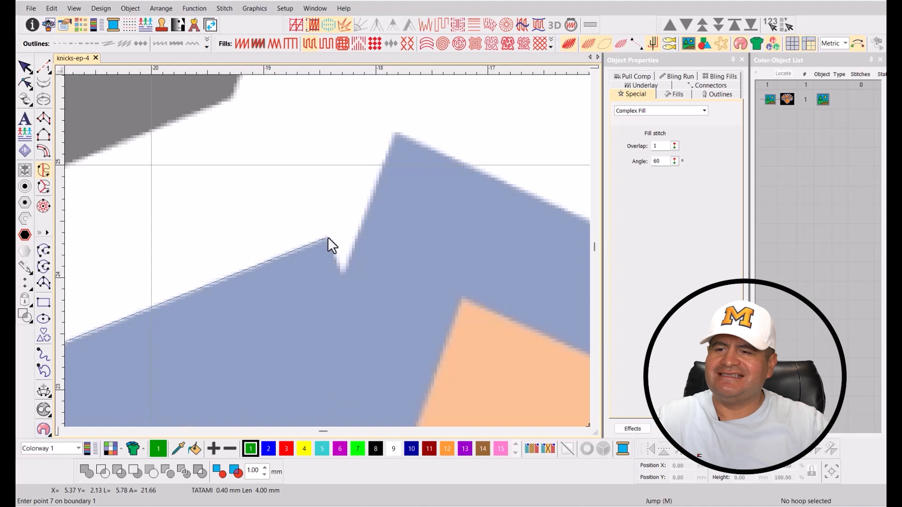
click(362, 224)
click(396, 134)
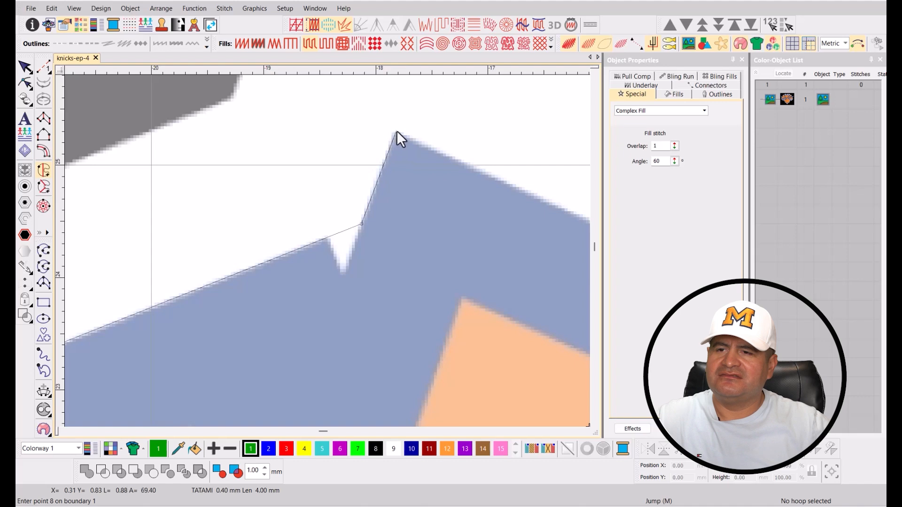
Trace the boundary along the edge below NEW YORK and around the remaining KNICKS background above the basketball, closing the fill shape.
scroll(415, 186, down, 2)
scroll(391, 280, up, 2)
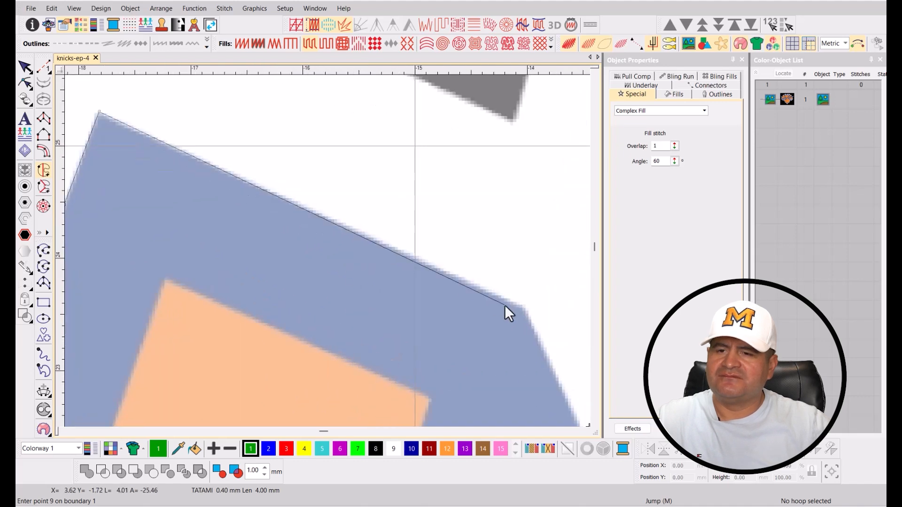
click(524, 308)
scroll(513, 333, down, 1)
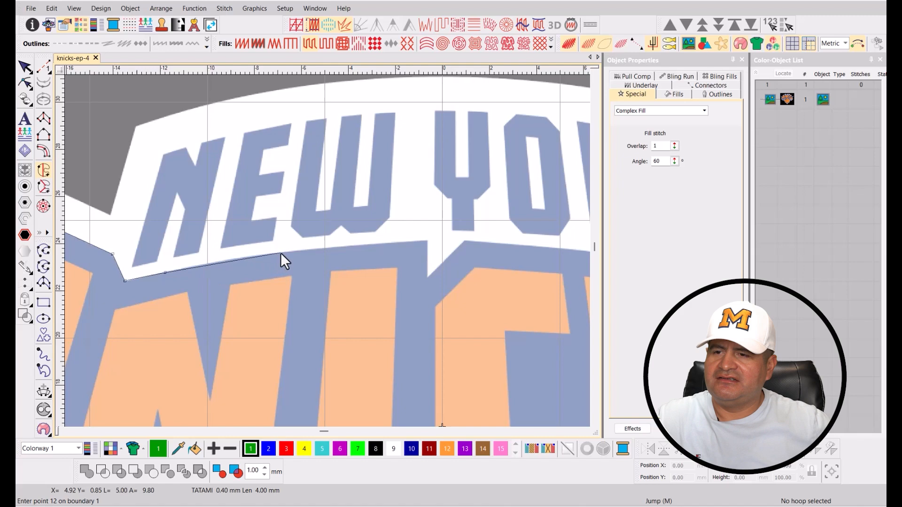
scroll(345, 186, up, 4)
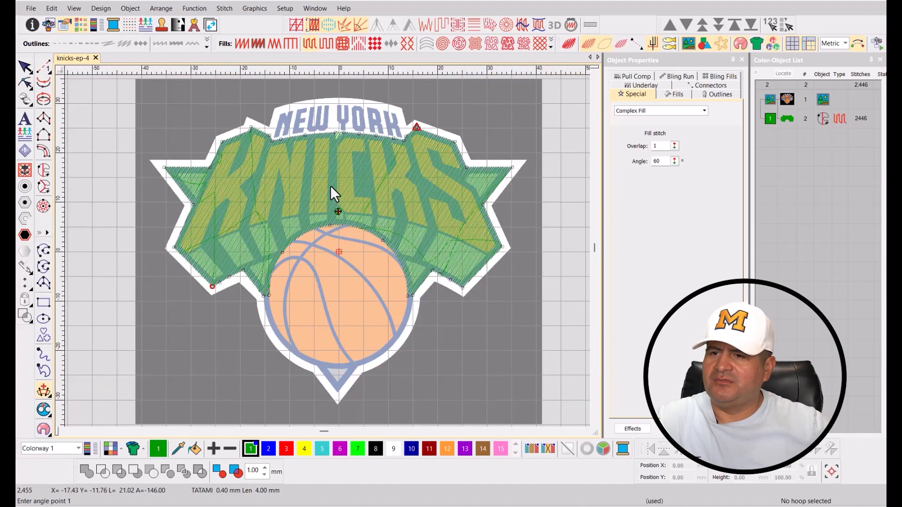
Set the background fill's stitch angle to about 15° across KNICKS and move its entry point to the lower right and exit point to the upper left.
click(166, 286)
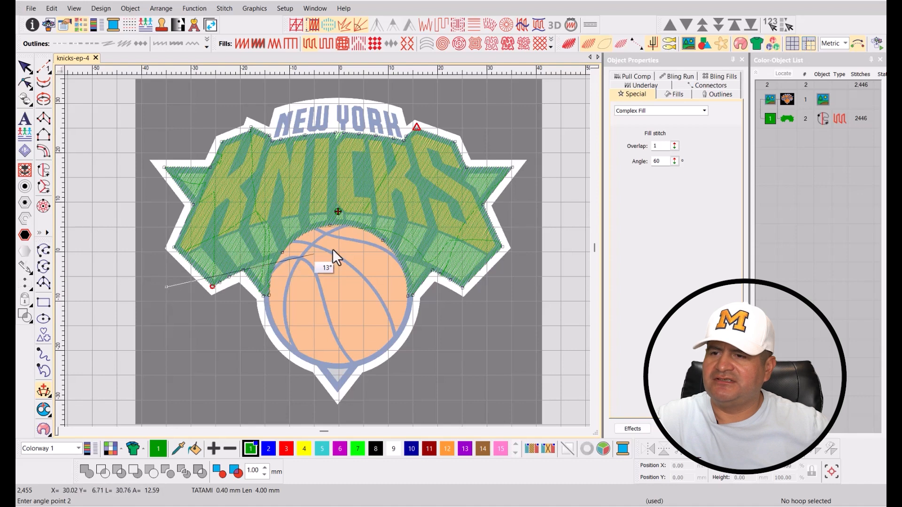
click(515, 190)
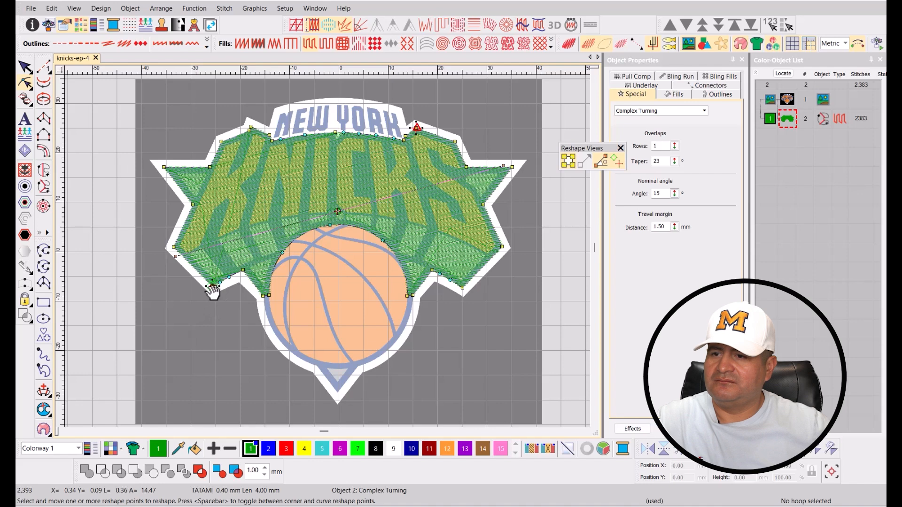
drag(489, 313, 489, 314)
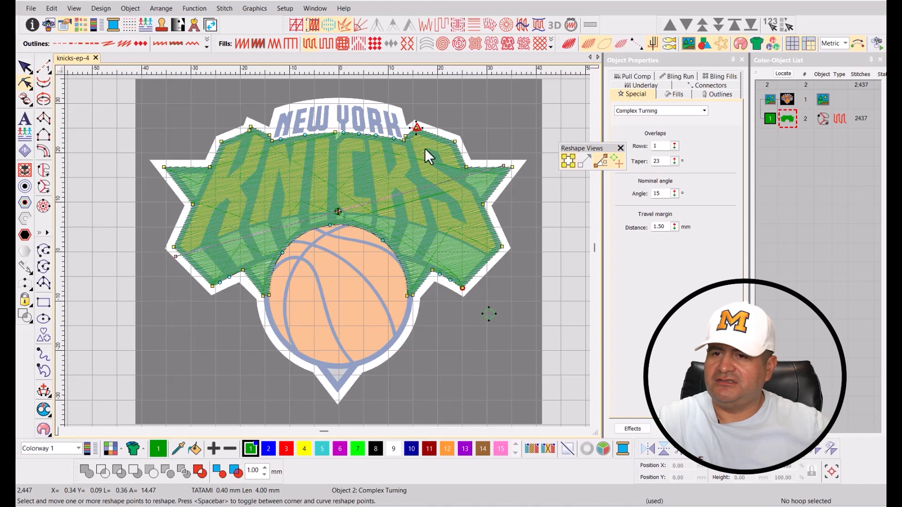
drag(417, 126, 199, 123)
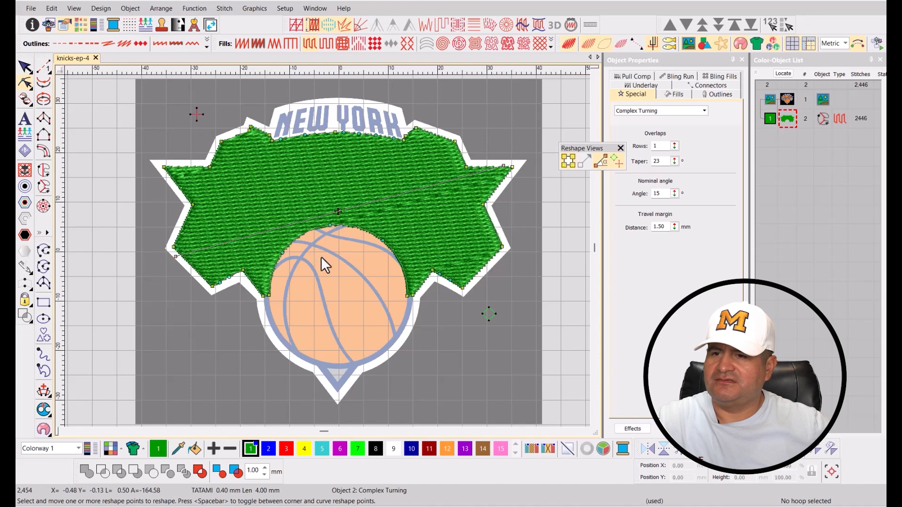
Recolor the KNICKS background fill with thread color 10.
click(411, 449)
key(Escape)
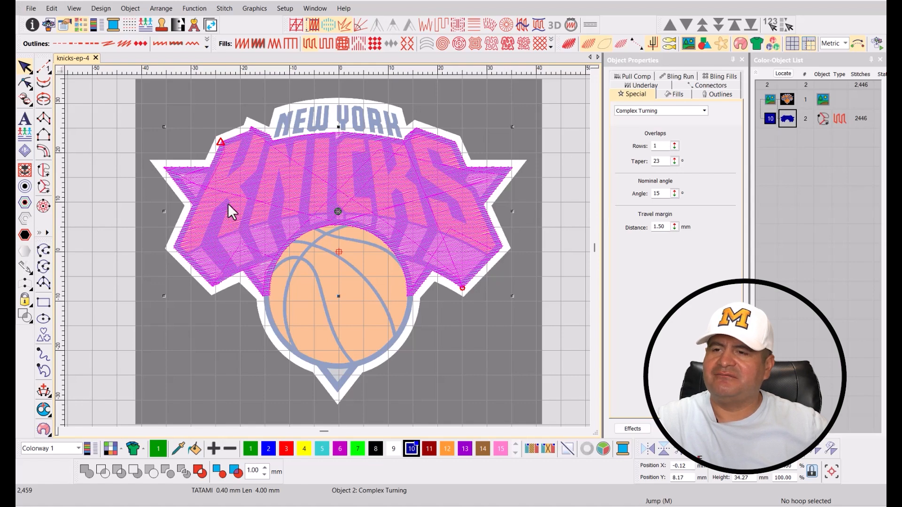
scroll(228, 203, up, 3)
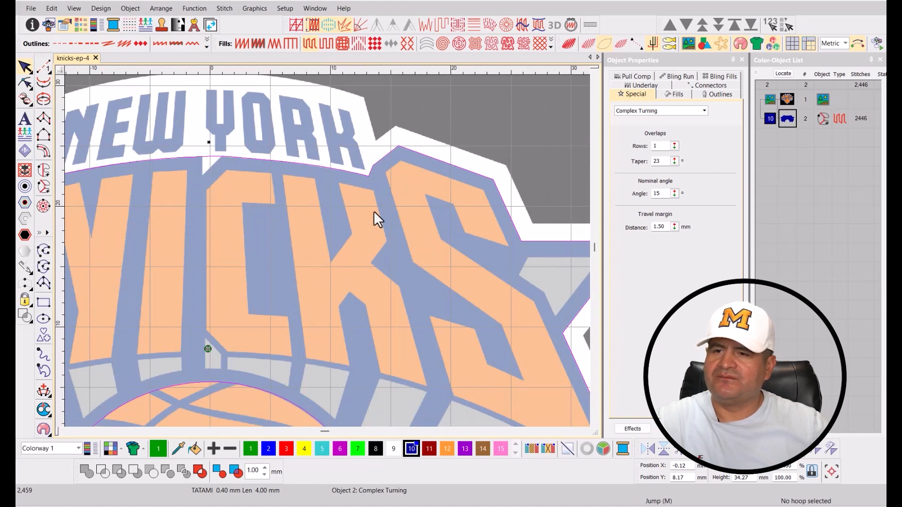
scroll(319, 249, down, 4)
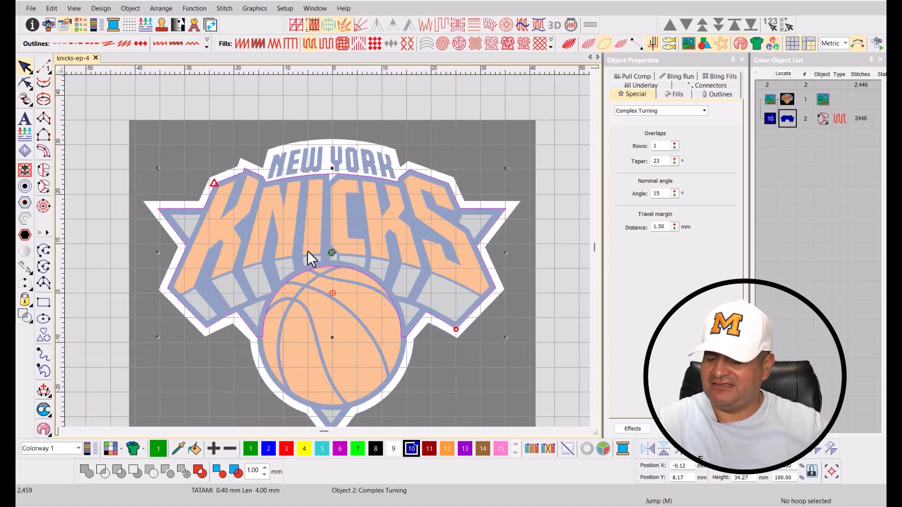
Hide the KNICKS background fill object to expose the artwork underneath.
key(s)
key(t)
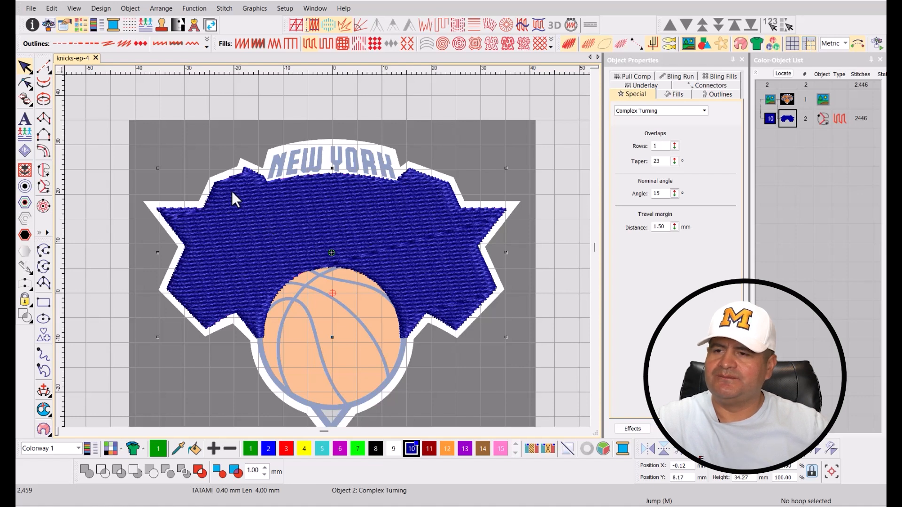
right_click(787, 118)
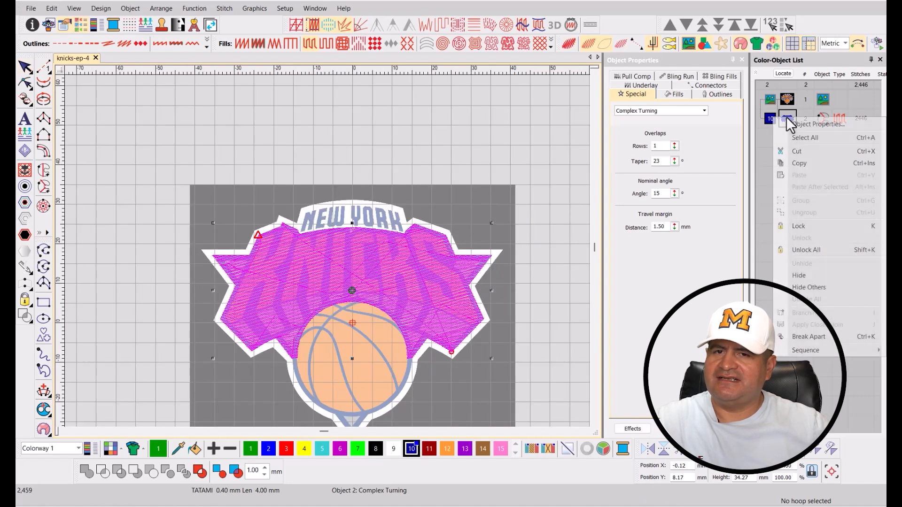
click(821, 274)
Digitize the K's long slanted stem as a satin Column B shape, tracing both sides, and assign it thread color 8.
scroll(277, 294, up, 3)
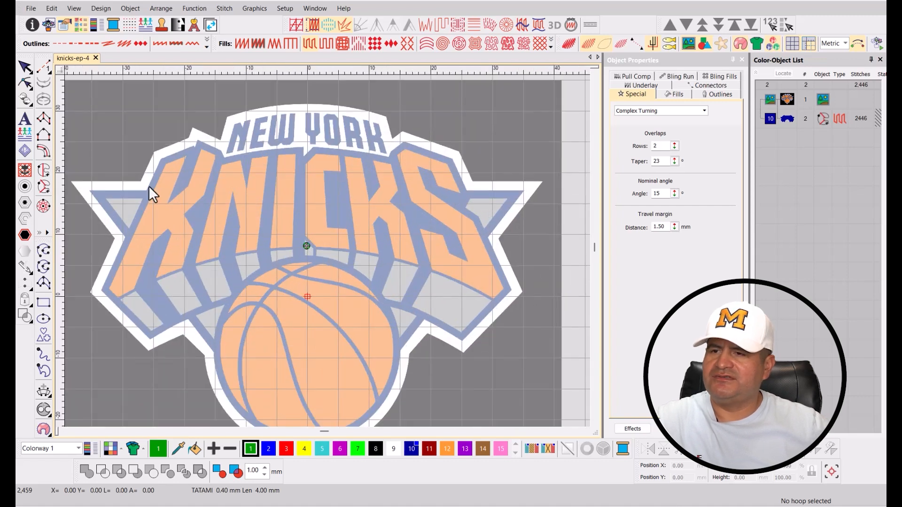
click(45, 135)
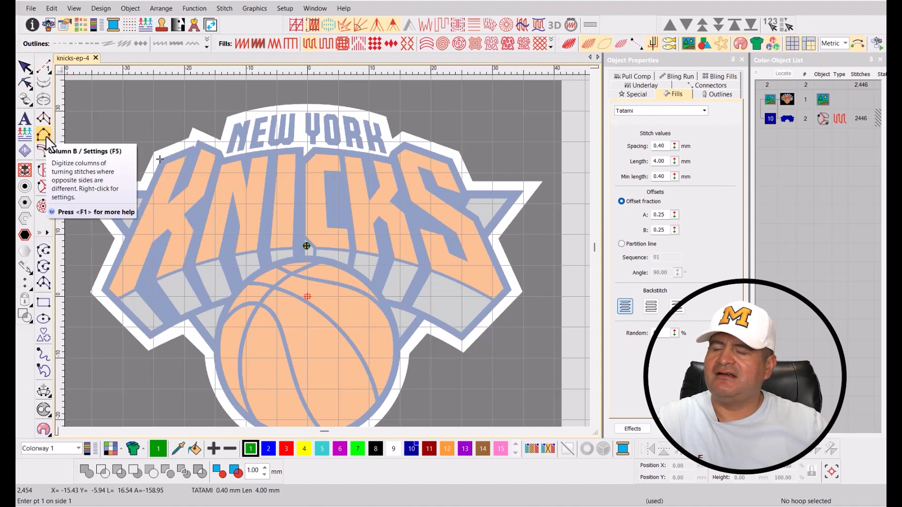
scroll(131, 267, down, 1)
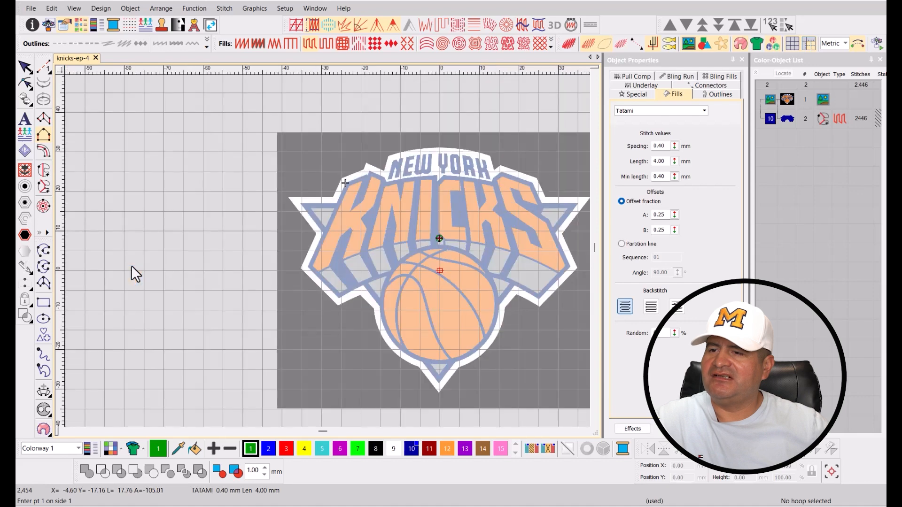
scroll(329, 241, up, 3)
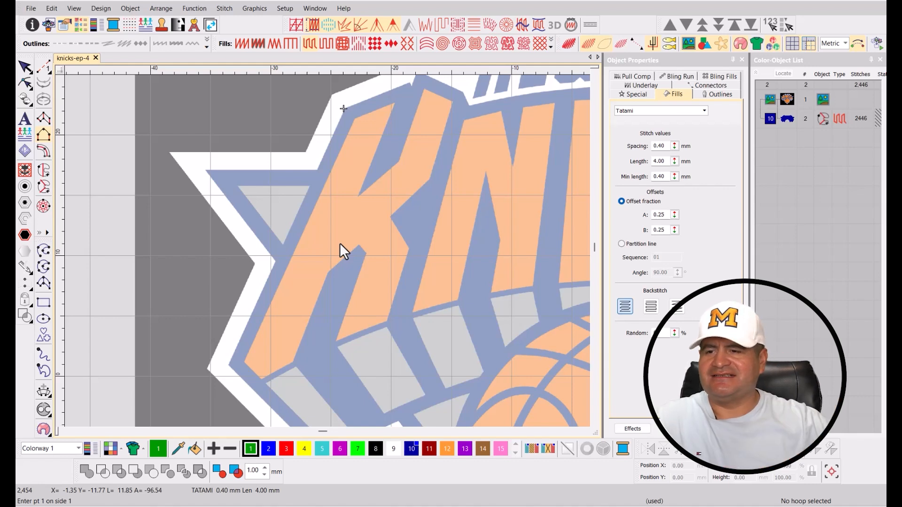
click(293, 361)
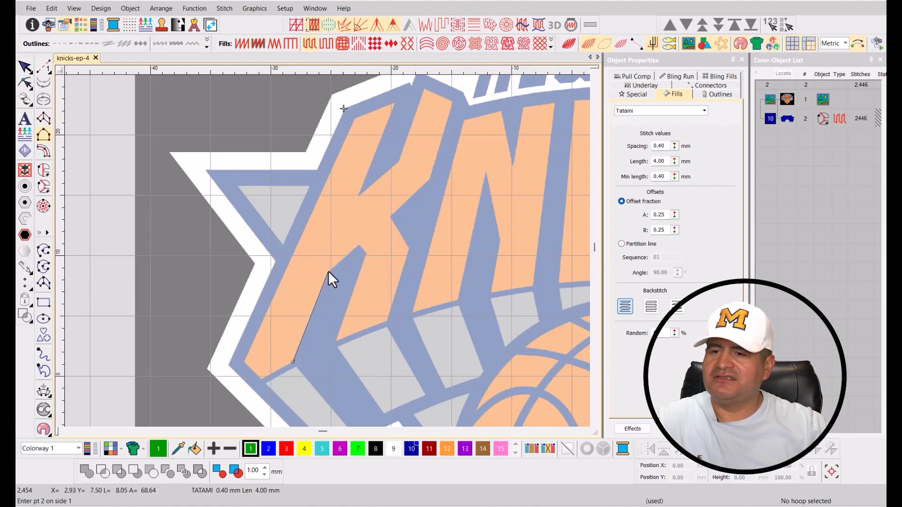
click(395, 104)
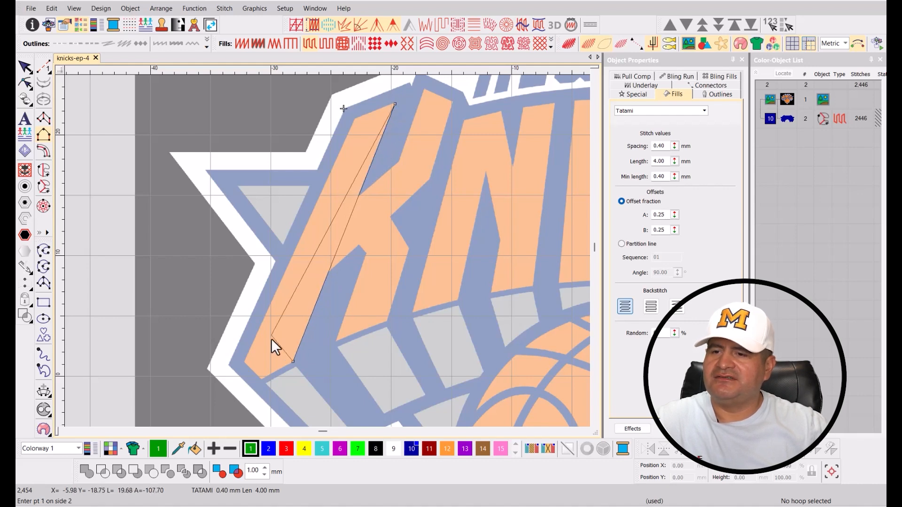
click(261, 380)
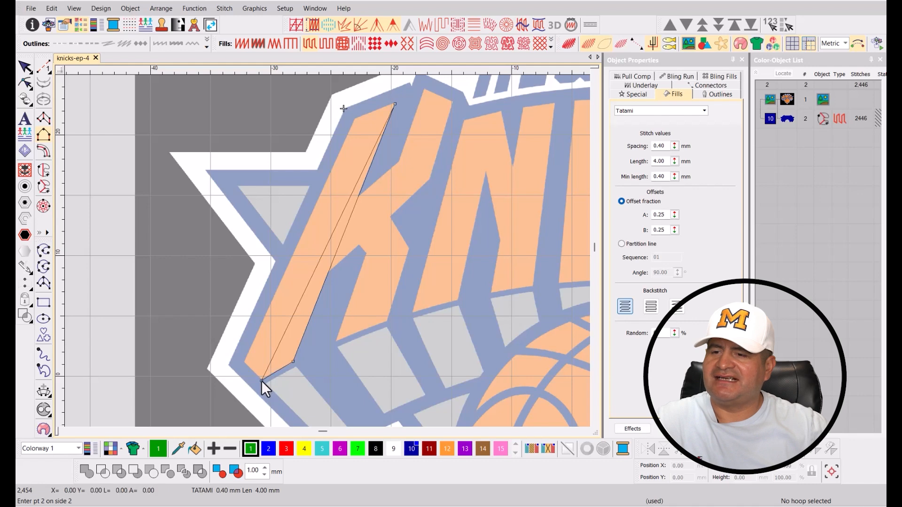
click(244, 363)
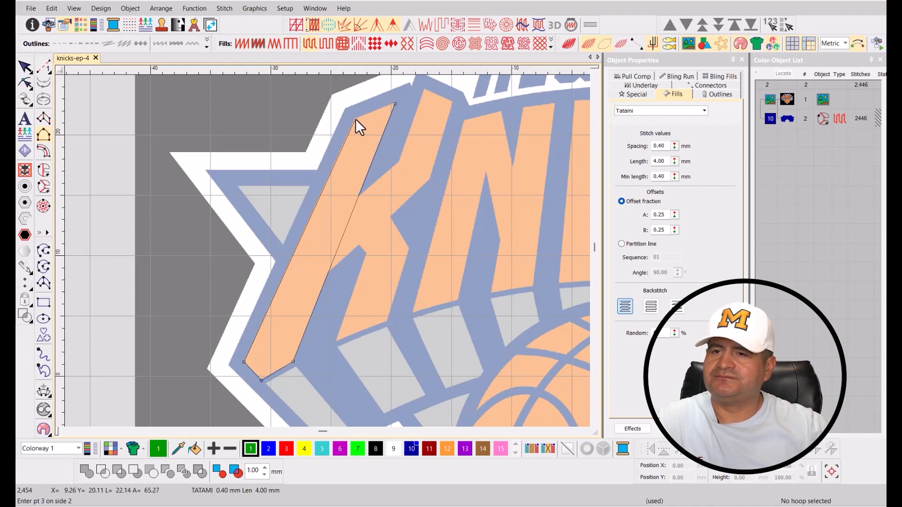
click(355, 119)
key(Return)
click(376, 448)
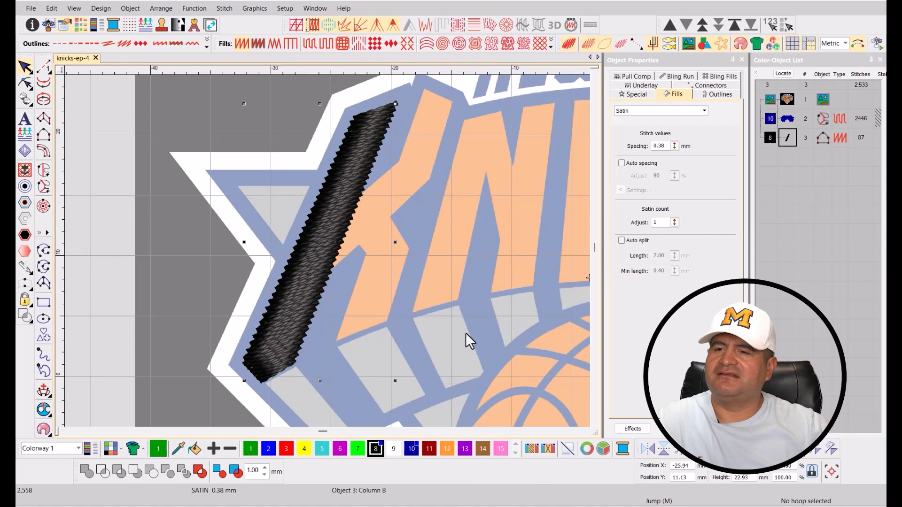
Add two roughly horizontal stitch angle lines across the upper and lower parts of the K's stem.
key(t)
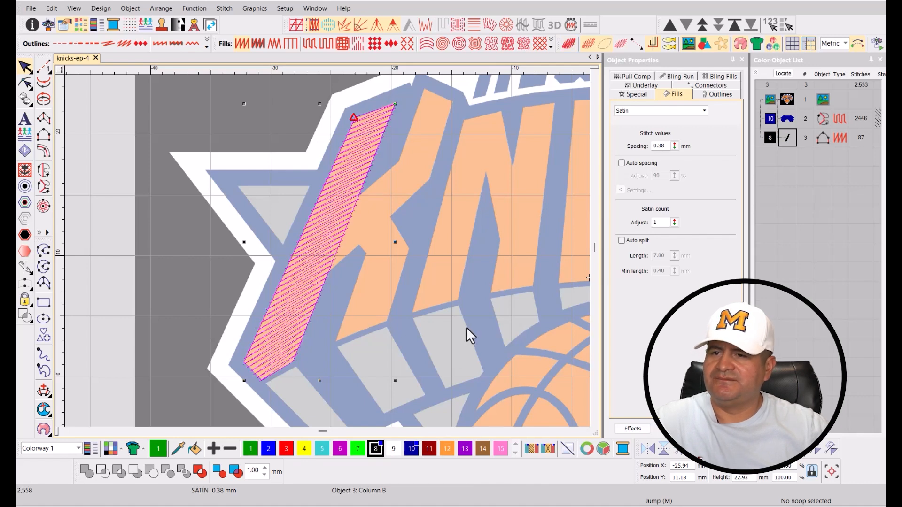
key(t)
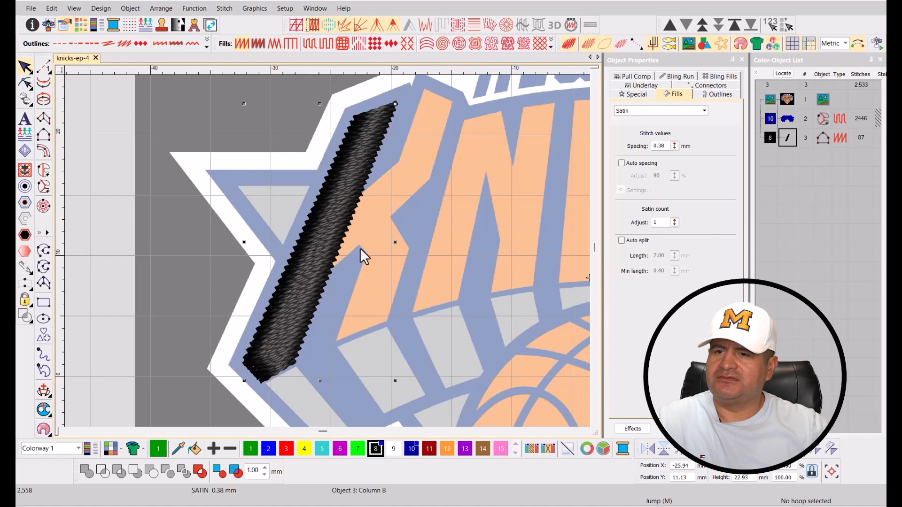
key(ctrl+h)
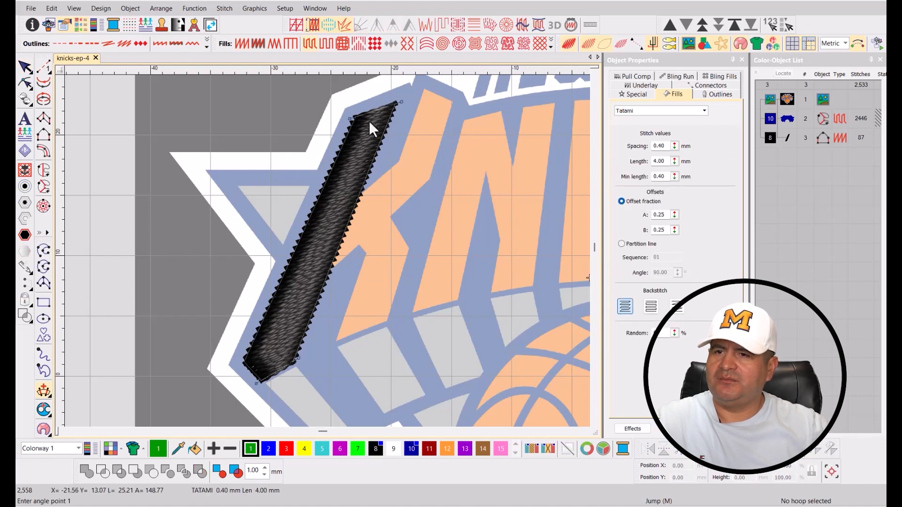
click(385, 186)
click(250, 177)
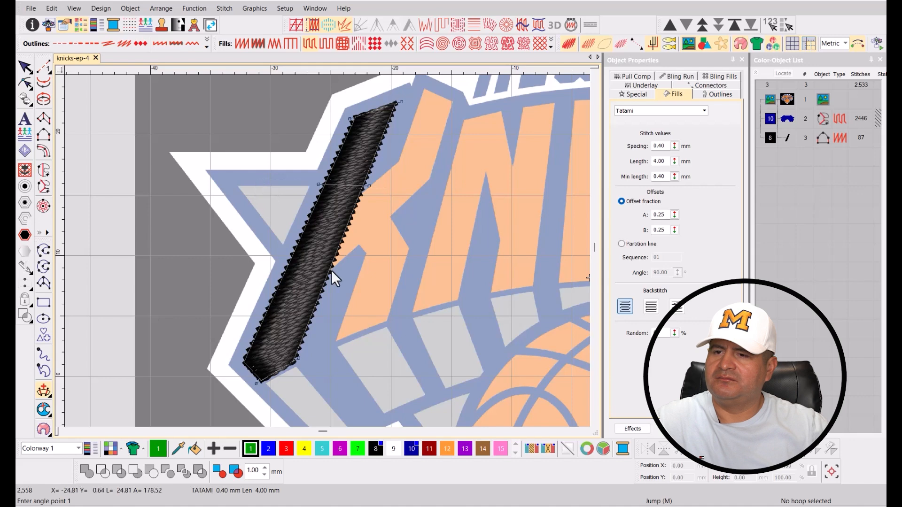
click(345, 283)
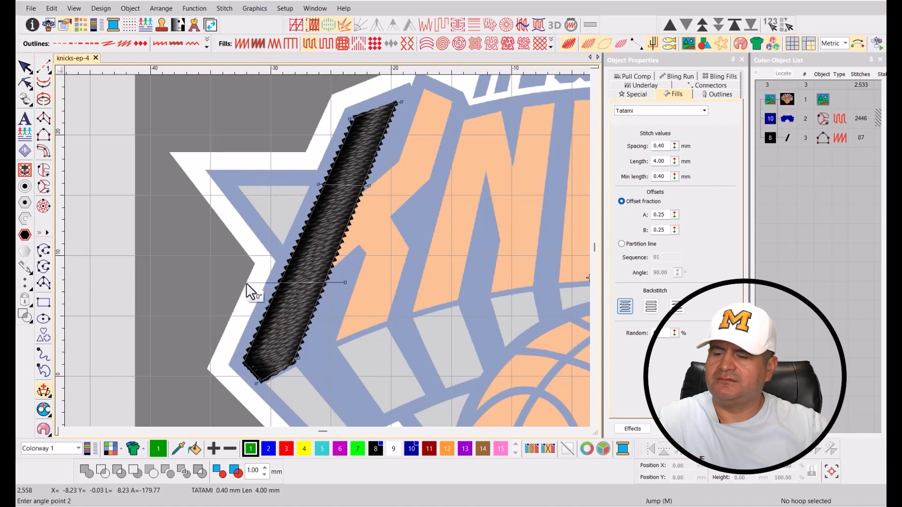
click(246, 283)
scroll(322, 245, down, 2)
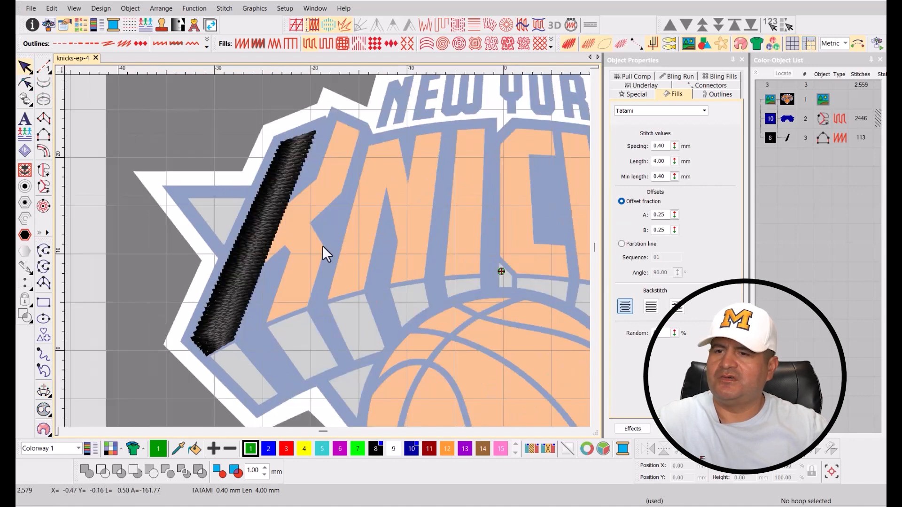
scroll(326, 251, up, 1)
scroll(323, 254, down, 1)
scroll(293, 284, up, 1)
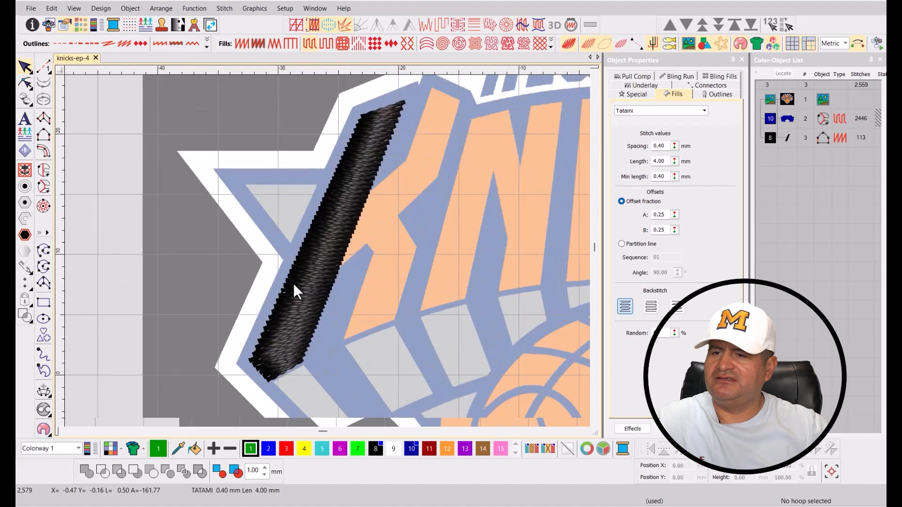
Start a Column B shape on the K's lower leg, placing side 1 from its lower-left corner through the inner notch up into the junction.
key(t)
key(space)
scroll(356, 263, up, 1)
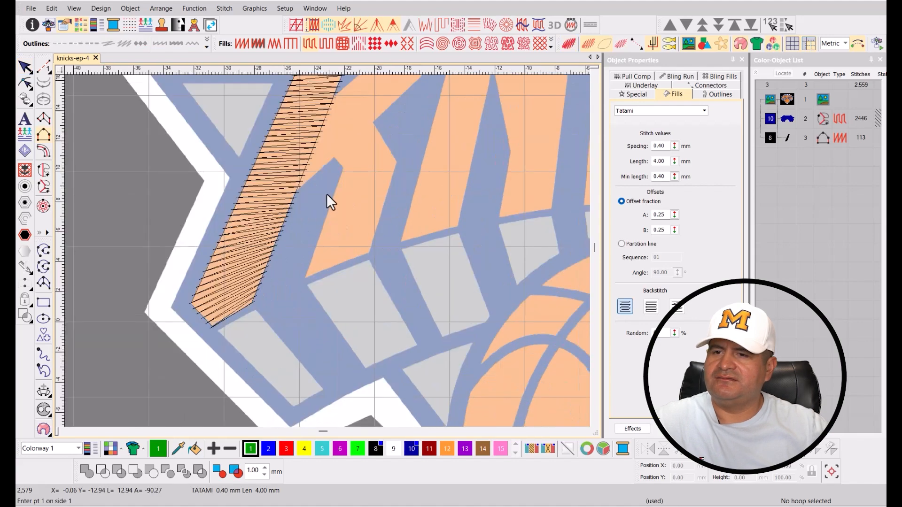
scroll(340, 176, up, 1)
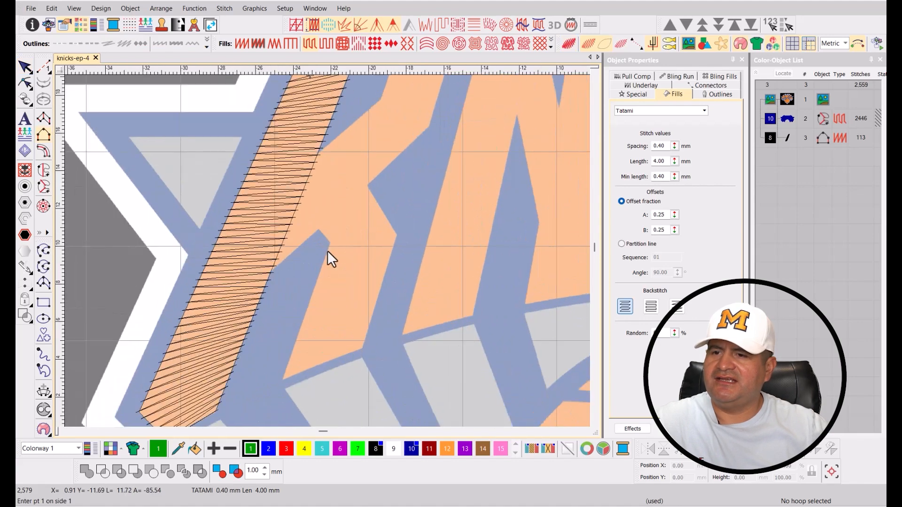
click(283, 378)
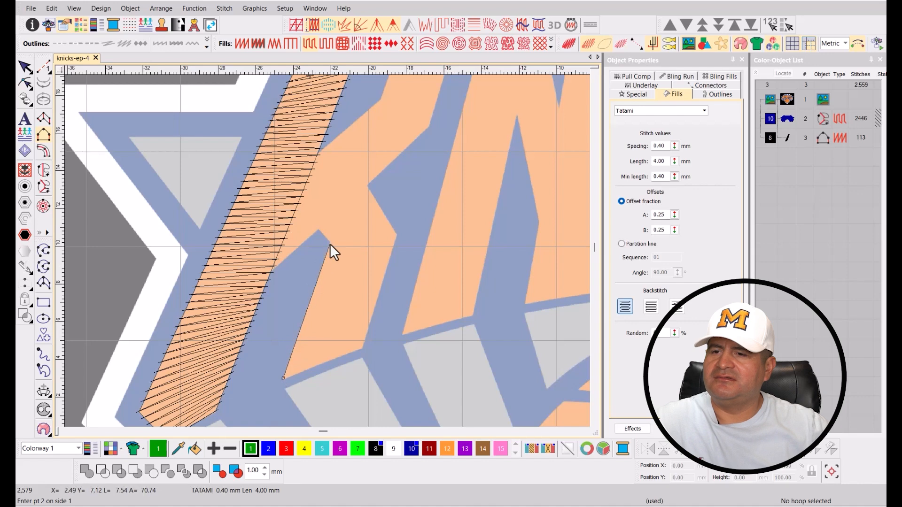
click(330, 244)
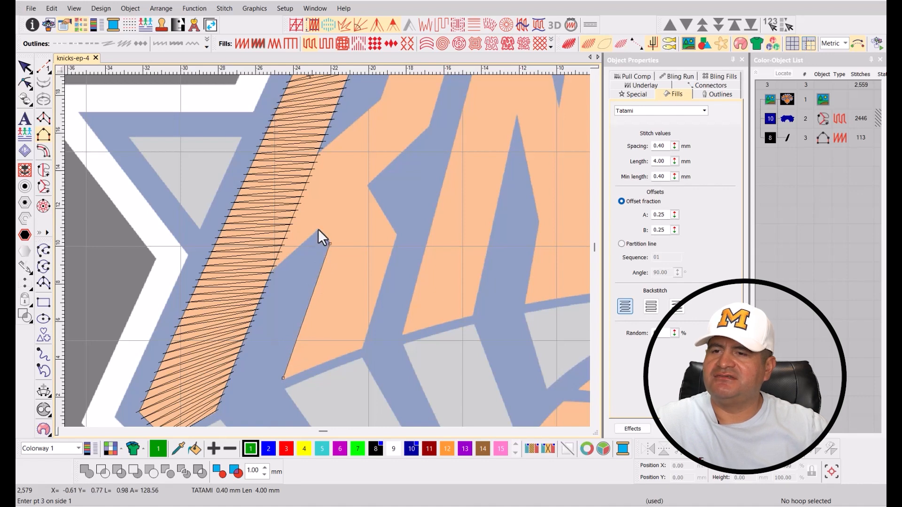
click(318, 229)
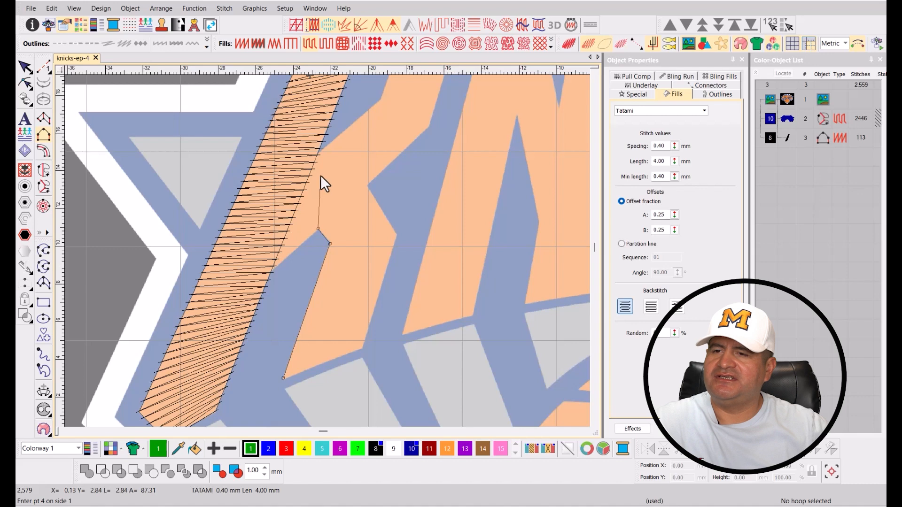
click(319, 176)
key(Return)
Trace side 2 of the K's lower leg from its lower-right corner past the outer corner into the junction and complete the column.
click(363, 348)
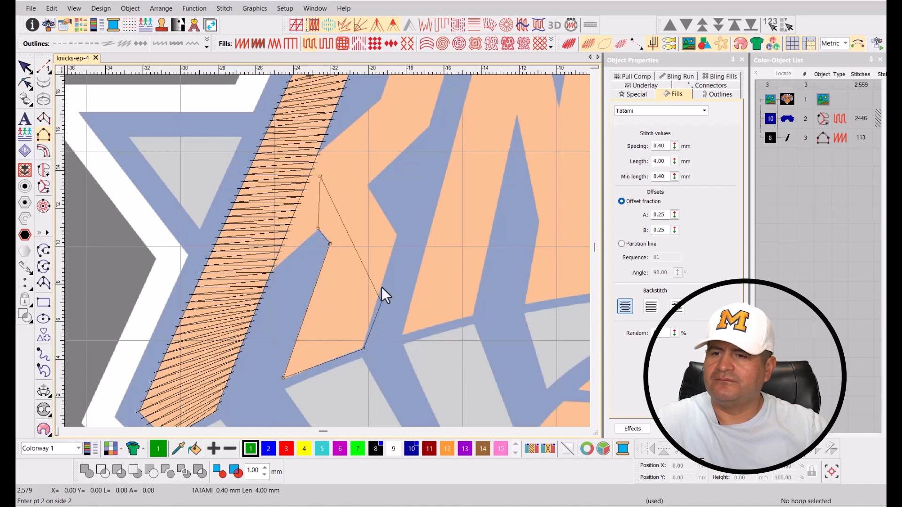
click(397, 234)
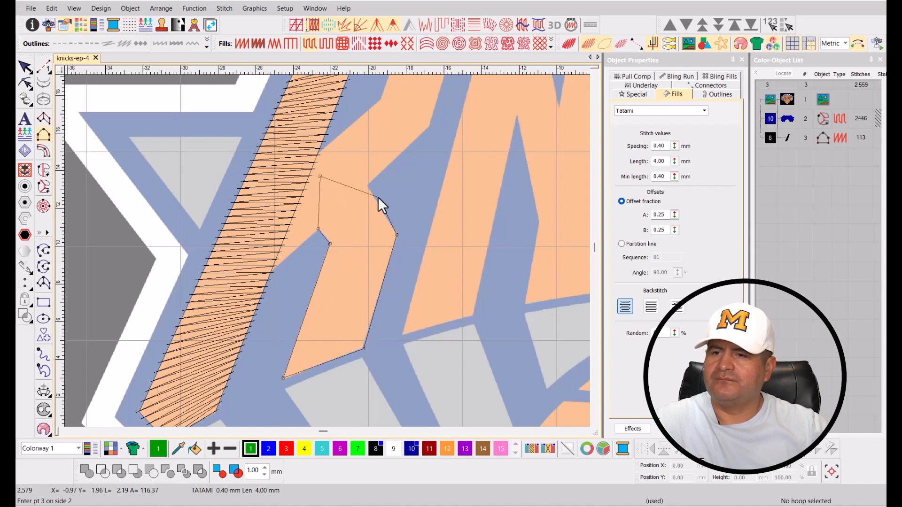
click(358, 171)
key(Return)
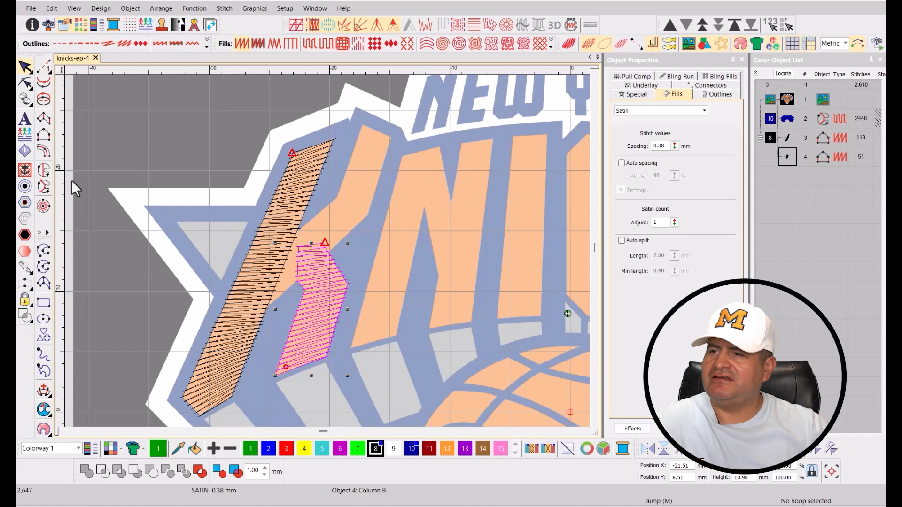
Start a Column B shape on the K's upper arm, tracing side 1 from its top-left corner through the inner bend down into the stem.
scroll(255, 254, up, 2)
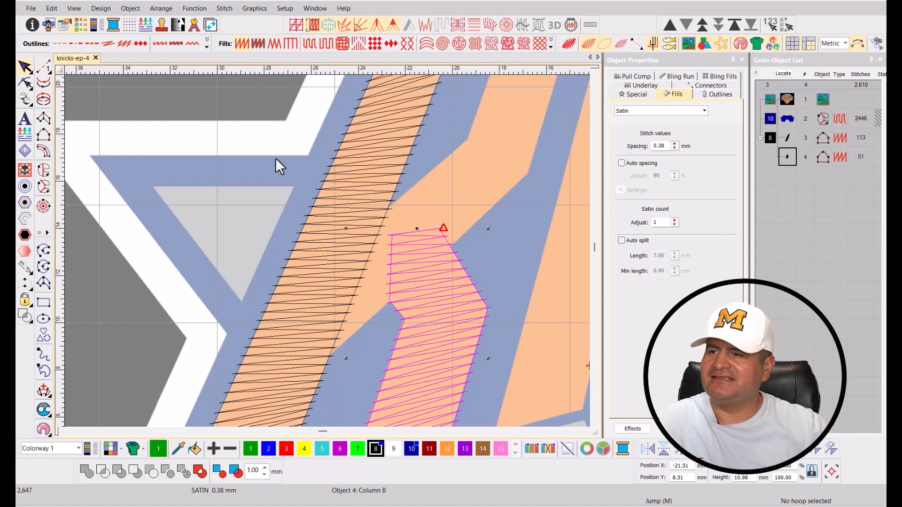
click(44, 135)
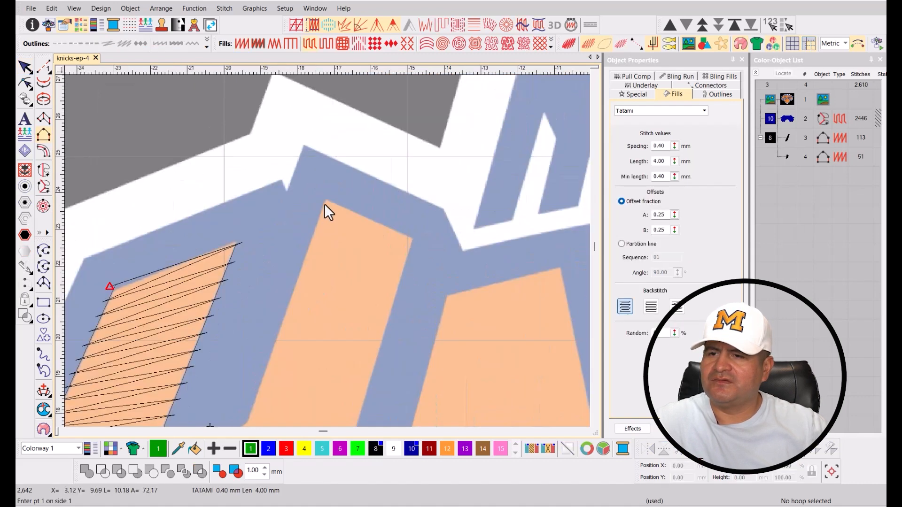
click(326, 200)
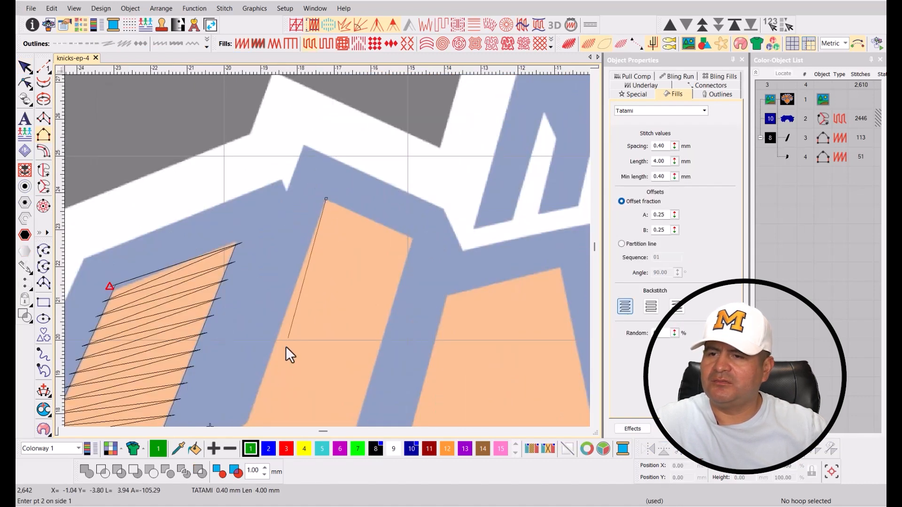
scroll(286, 345, down, 1)
click(302, 288)
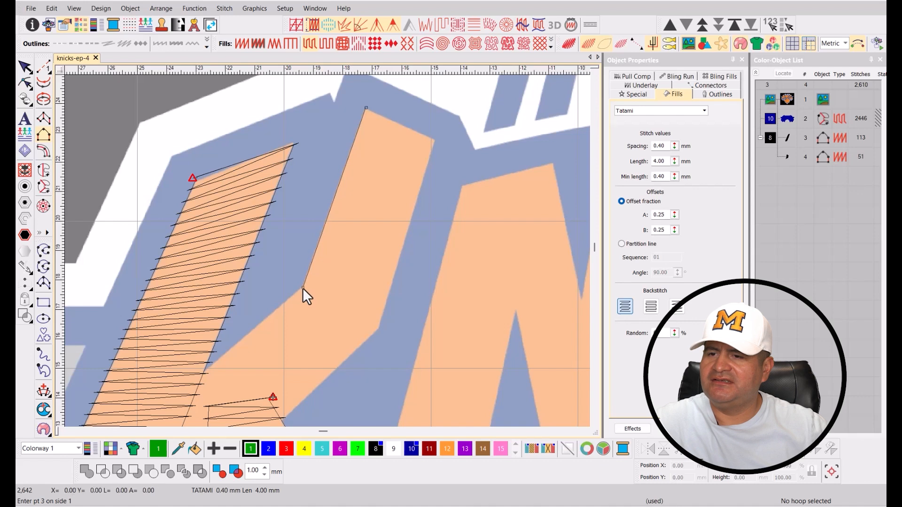
click(182, 391)
scroll(170, 406, down, 1)
click(247, 368)
key(Return)
Trace side 2 of the K's upper arm from its top-right corner around the outer bend into the stem and complete it as satin in color 8.
scroll(376, 222, down, 2)
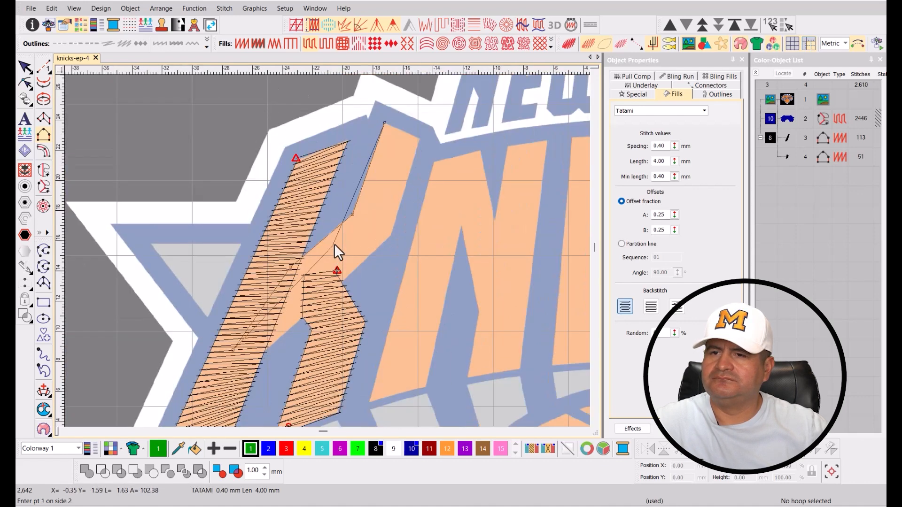
scroll(414, 139, up, 2)
click(339, 249)
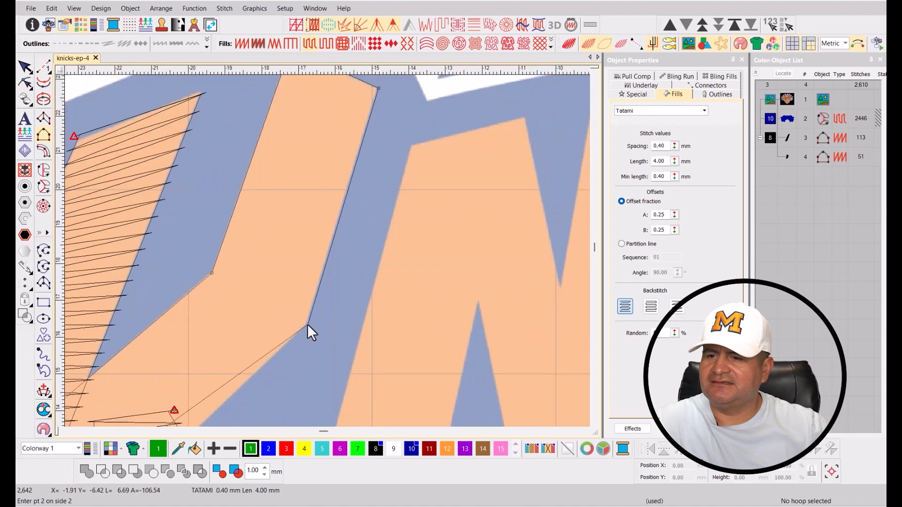
click(306, 325)
scroll(207, 399, down, 1)
key(Return)
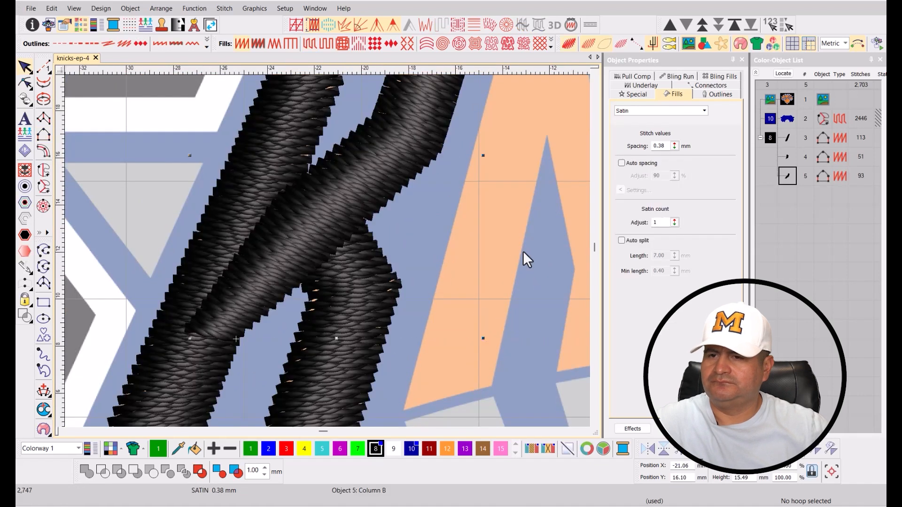
Resequence the K's three columns so the lower leg stitches first, the upper arm second and the long stem last.
scroll(317, 251, down, 3)
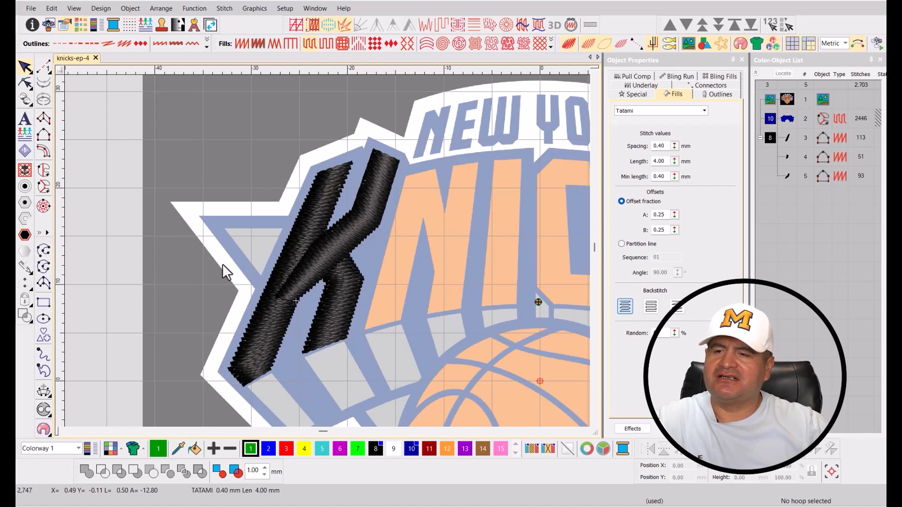
scroll(326, 252, up, 3)
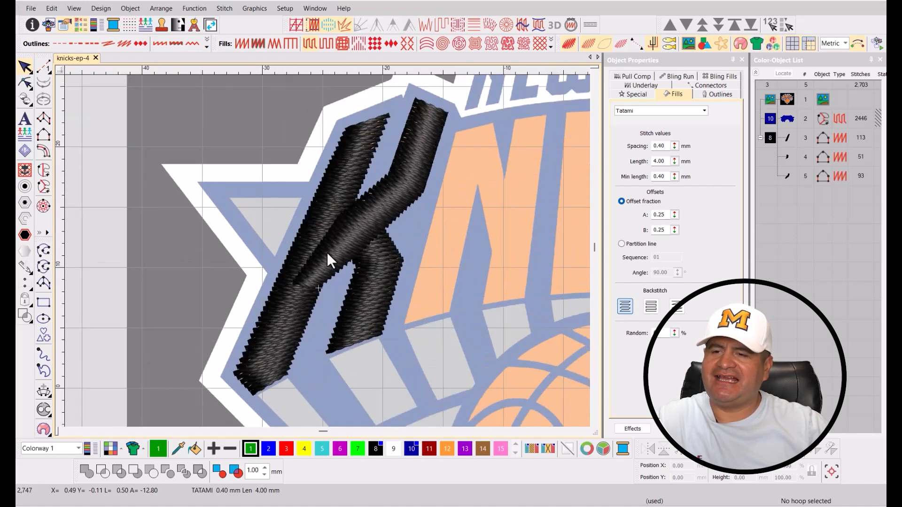
scroll(347, 242, down, 2)
scroll(347, 241, up, 3)
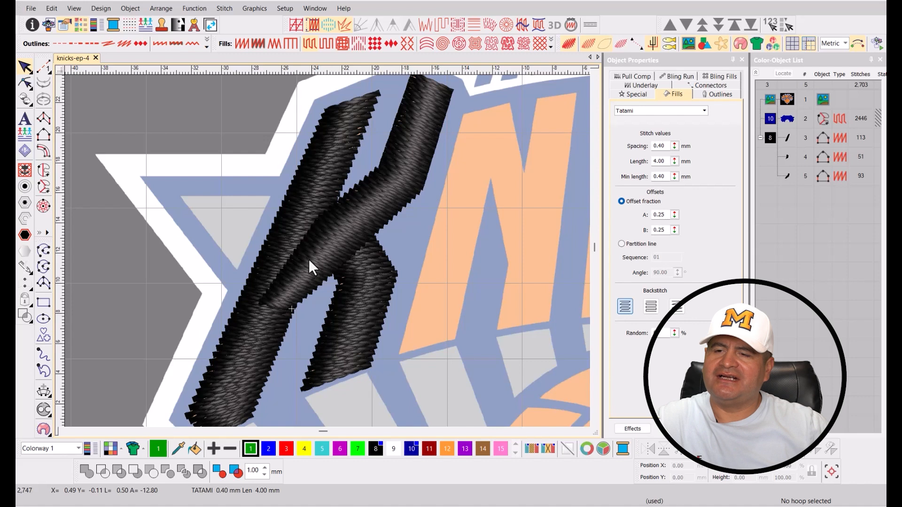
click(348, 345)
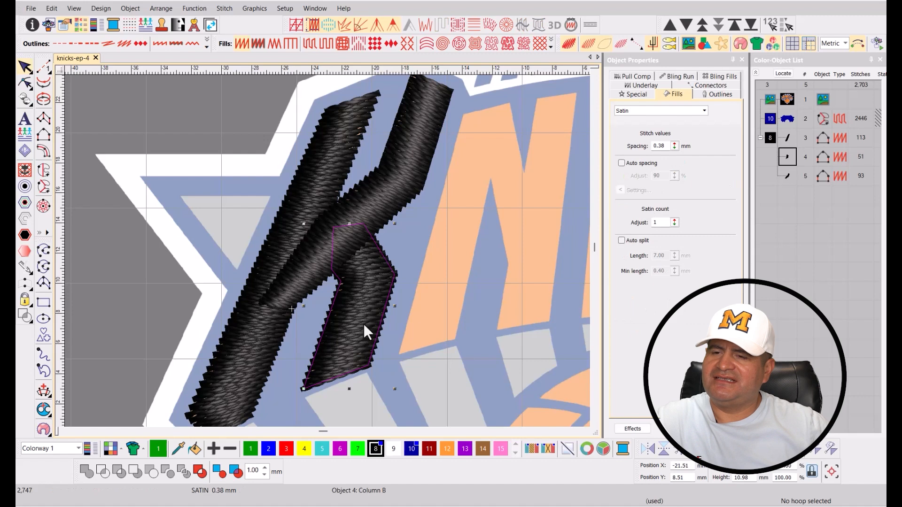
ctrl+click(407, 151)
ctrl+click(335, 156)
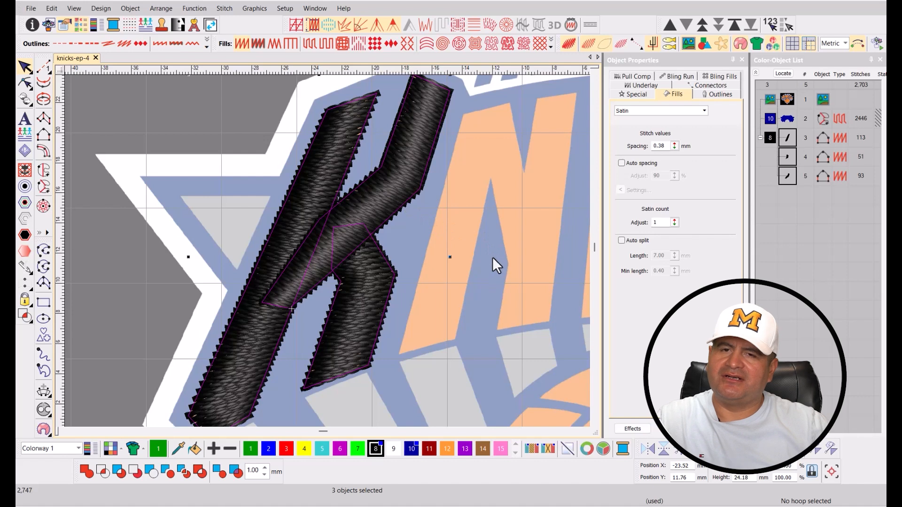
click(771, 23)
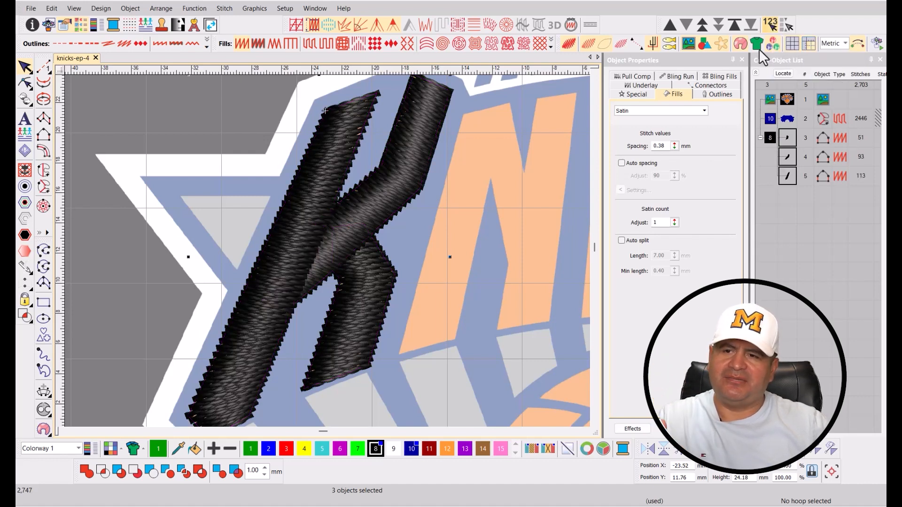
Branch the K's three columns into one object, with the entry point at the base of the lower leg and the exit point at the stem's base.
scroll(345, 255, down, 1)
scroll(325, 252, up, 2)
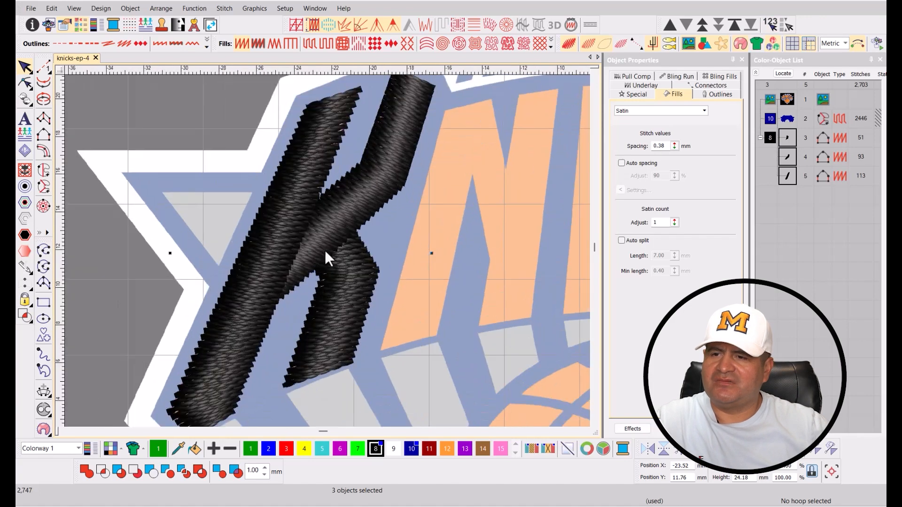
scroll(326, 257, down, 1)
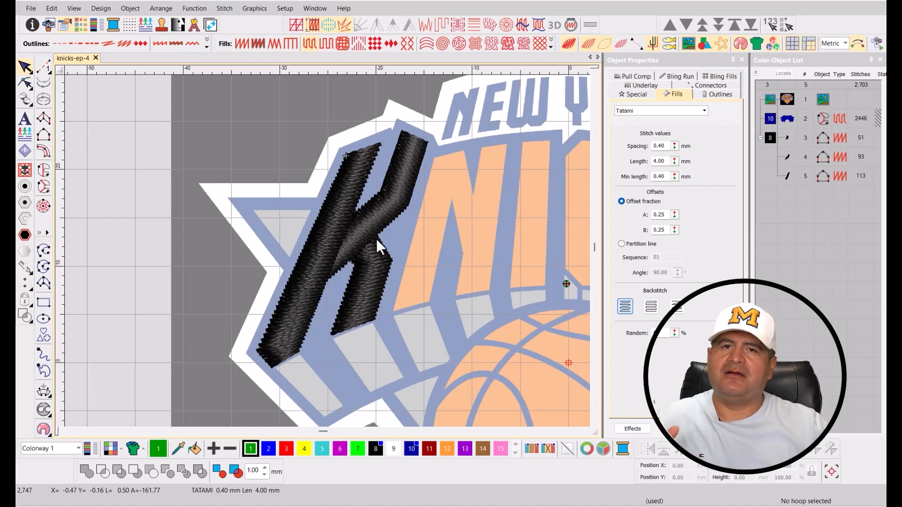
click(789, 135)
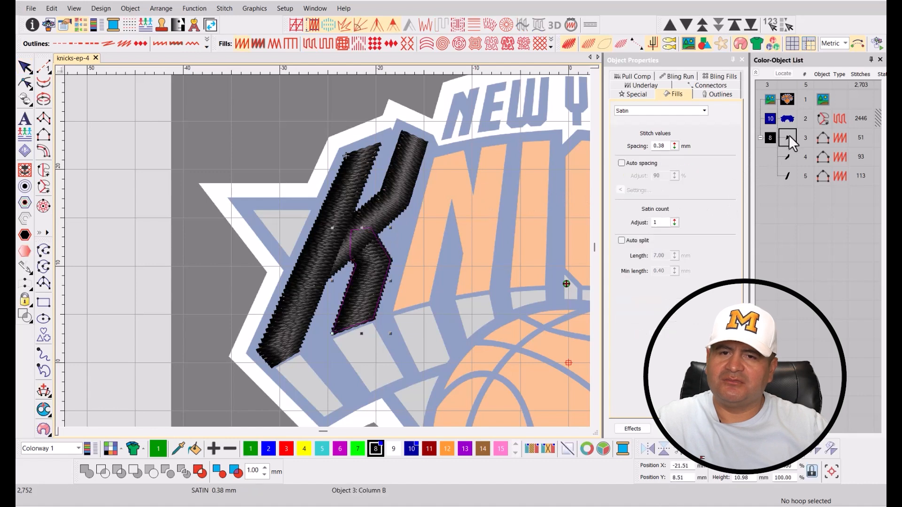
shift+click(787, 175)
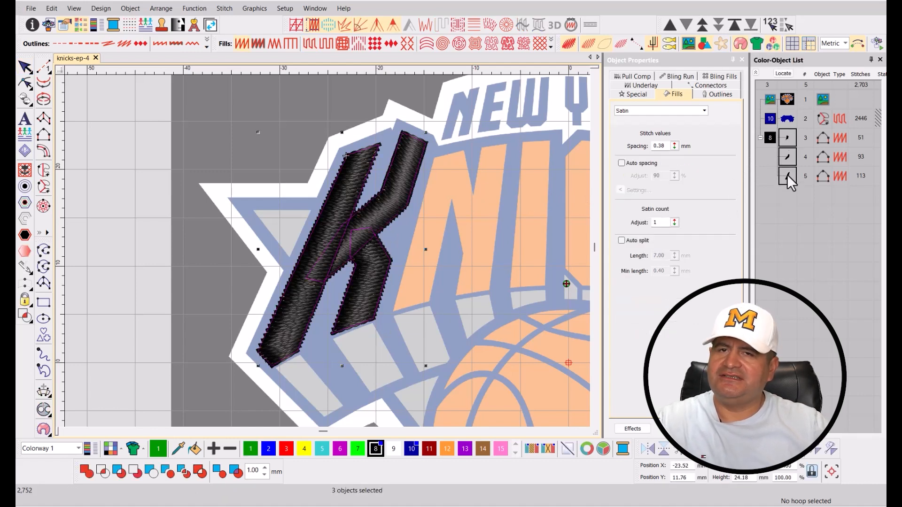
click(642, 85)
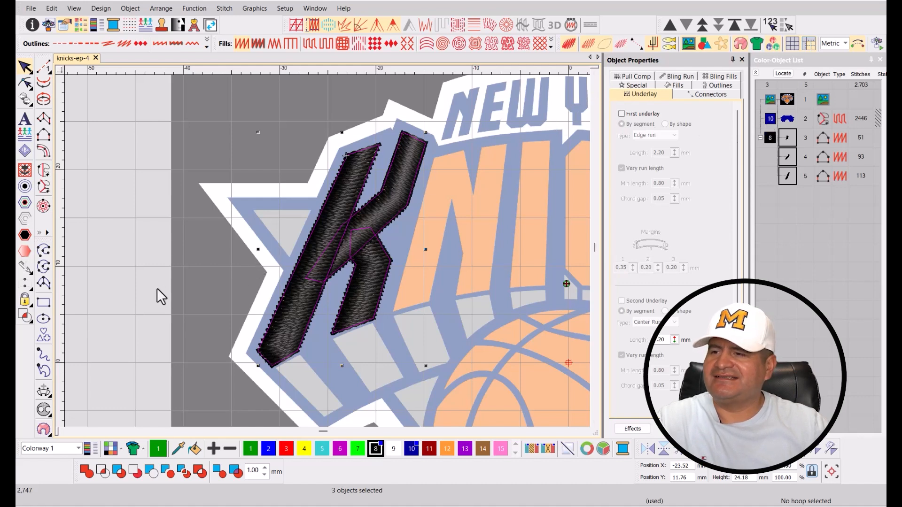
click(39, 232)
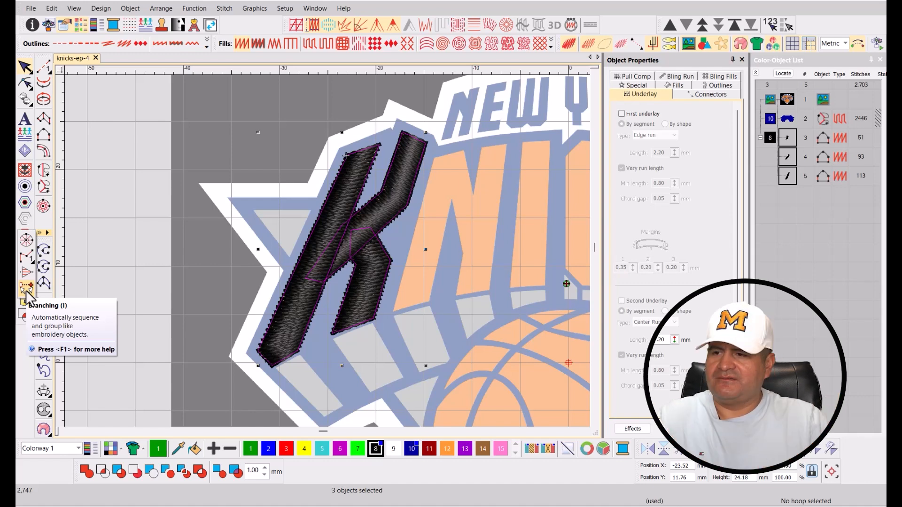
click(27, 289)
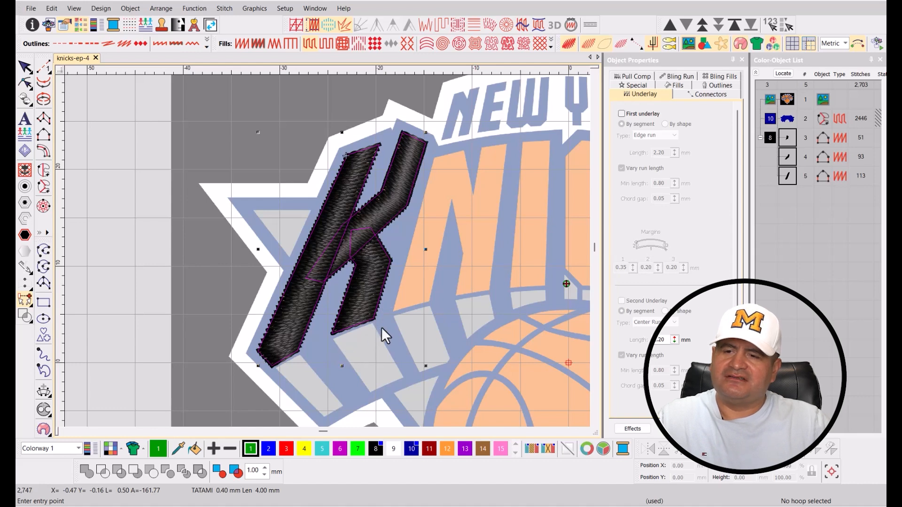
click(331, 339)
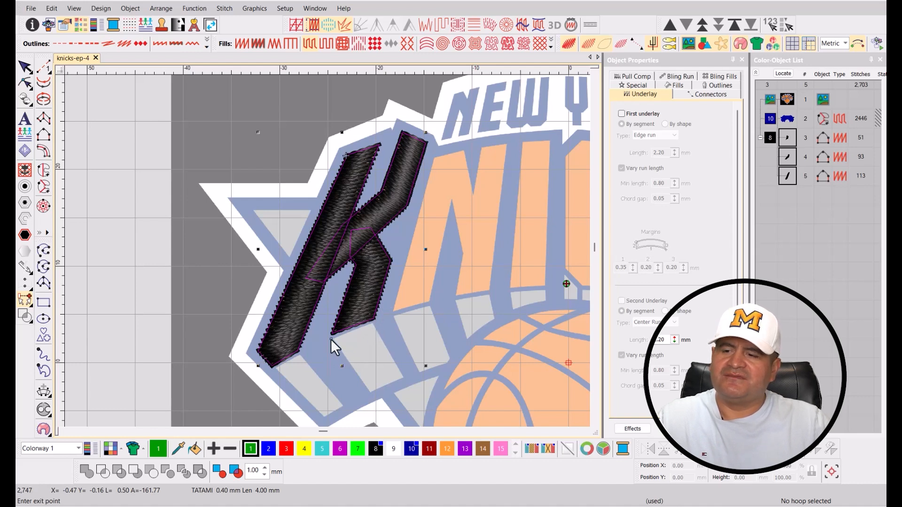
click(271, 374)
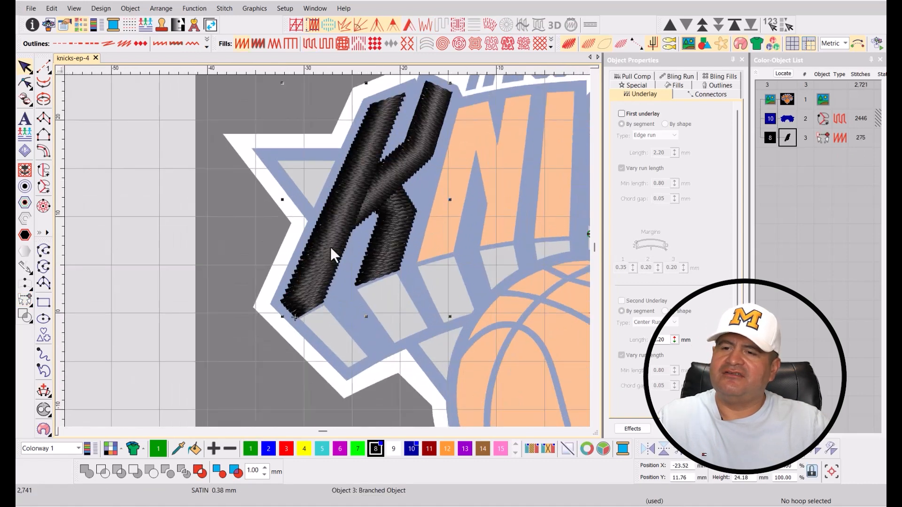
Show the branched K as plain stitches and give it an Edge run first underlay applied by shape.
scroll(331, 246, down, 1)
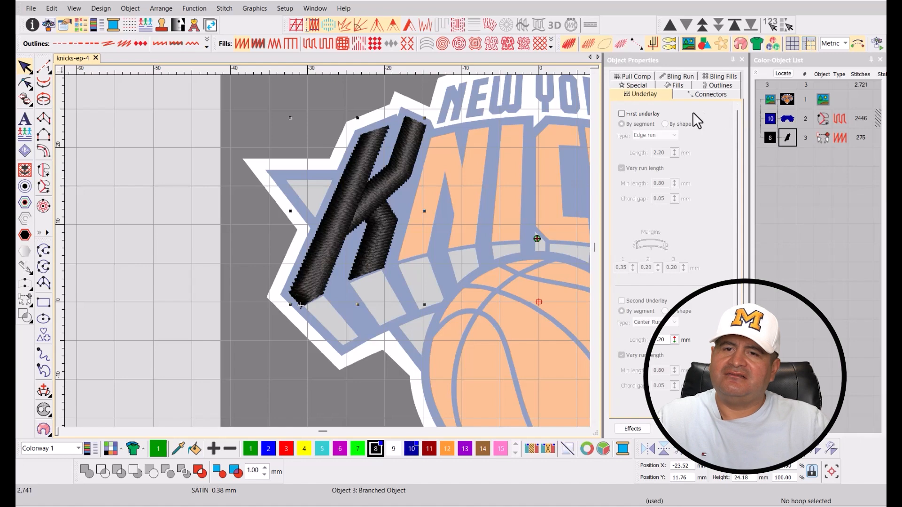
key(t)
scroll(387, 180, down, 1)
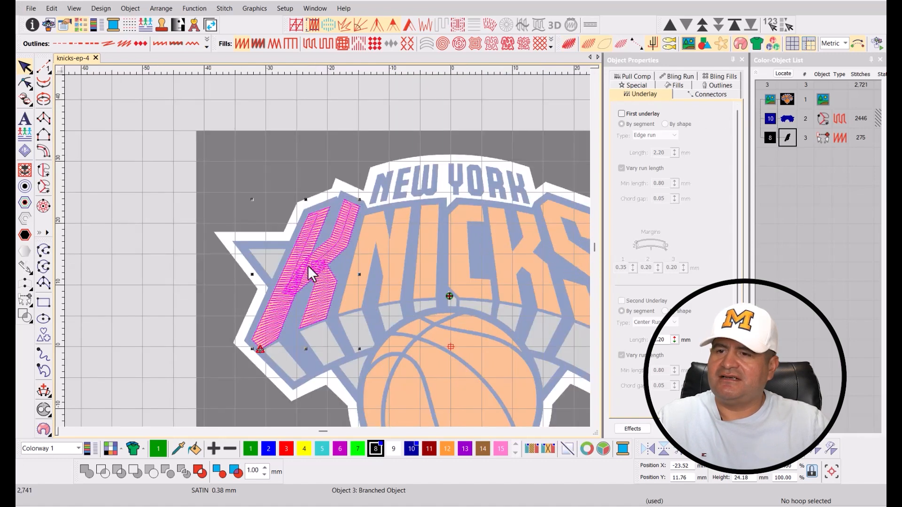
scroll(310, 265, up, 3)
scroll(342, 256, down, 1)
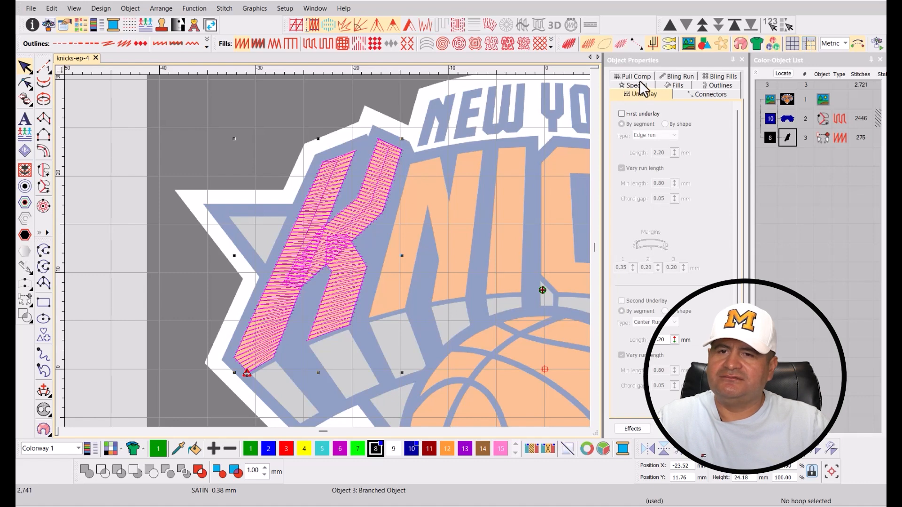
click(622, 113)
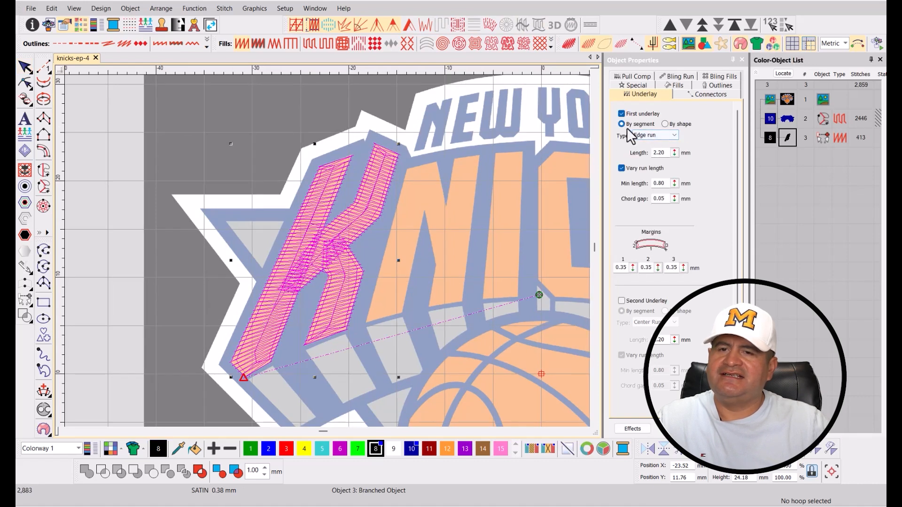
click(664, 123)
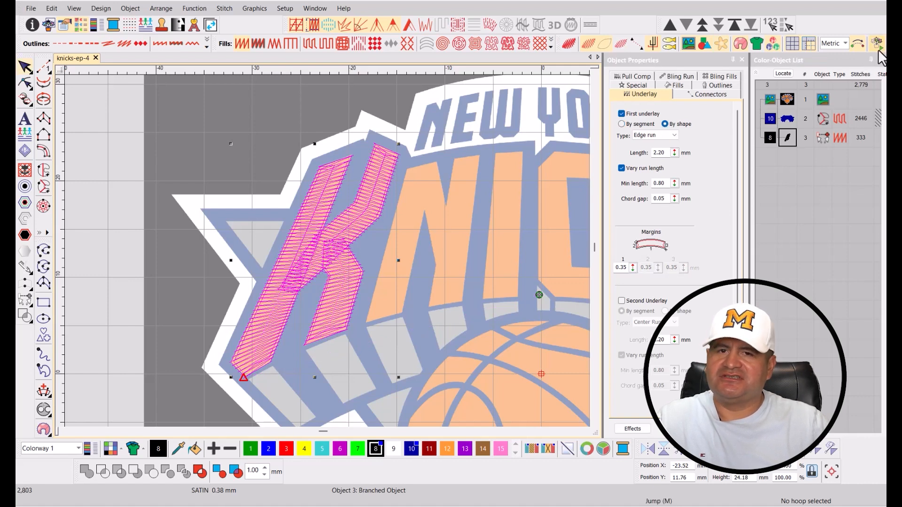
Preview the K's stitching sequence in the stitch player and add a Center Run second underlay to the K.
key(shift+r)
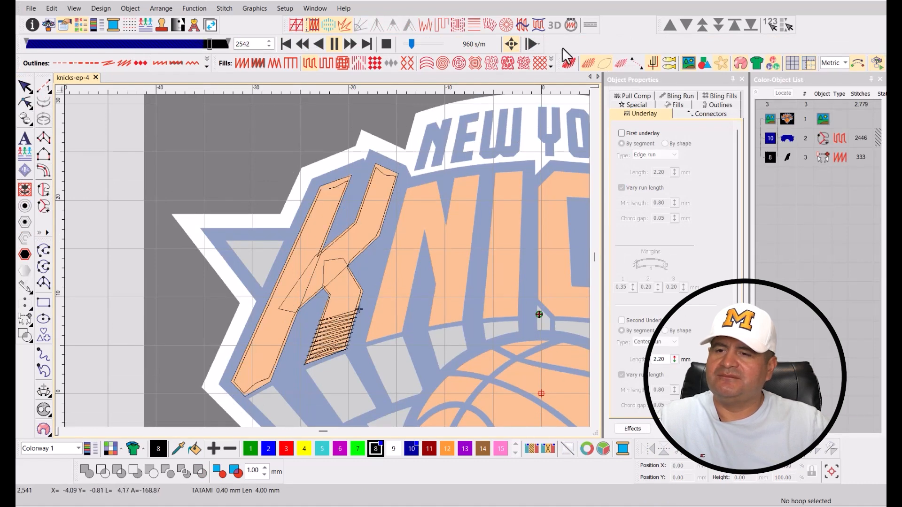
click(21, 88)
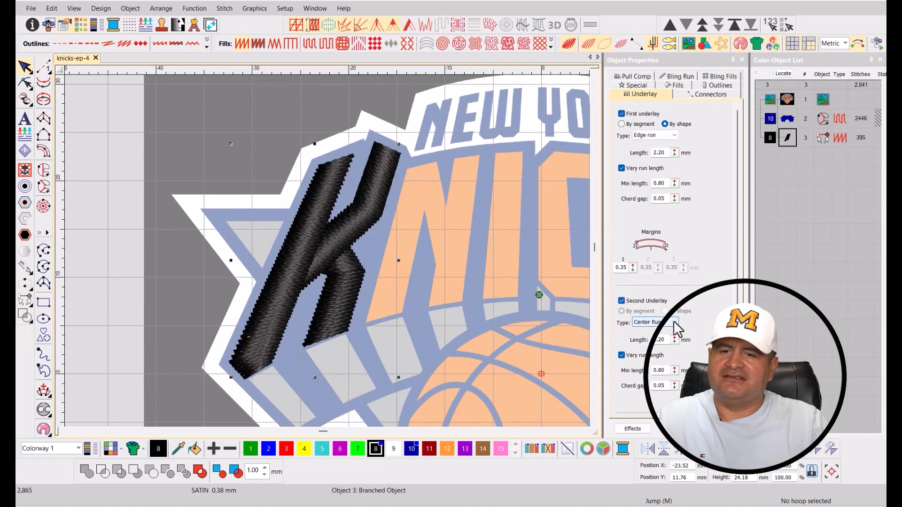
Try Tatami as the second underlay type for the branched K.
click(675, 324)
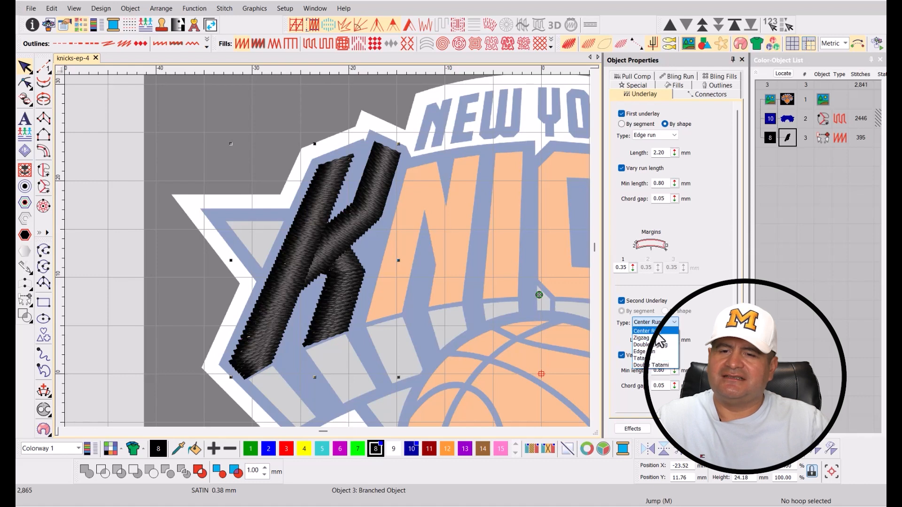
click(656, 338)
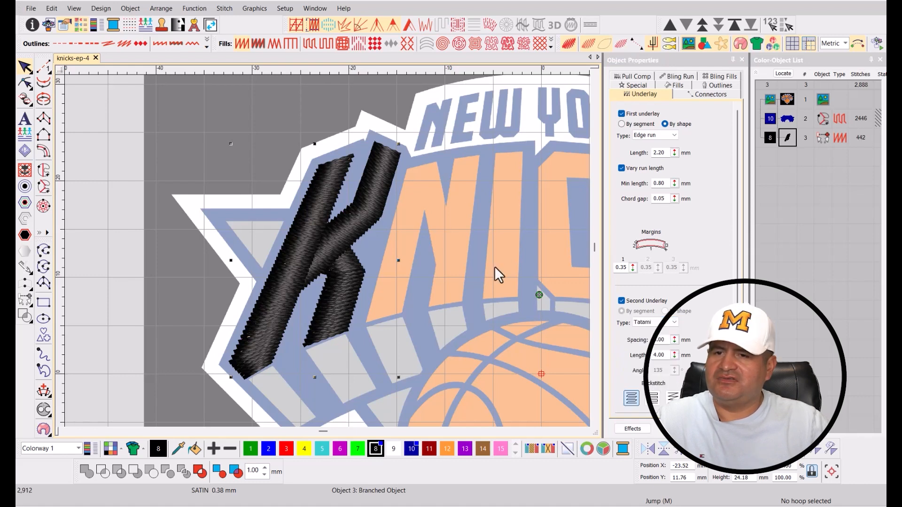
click(494, 266)
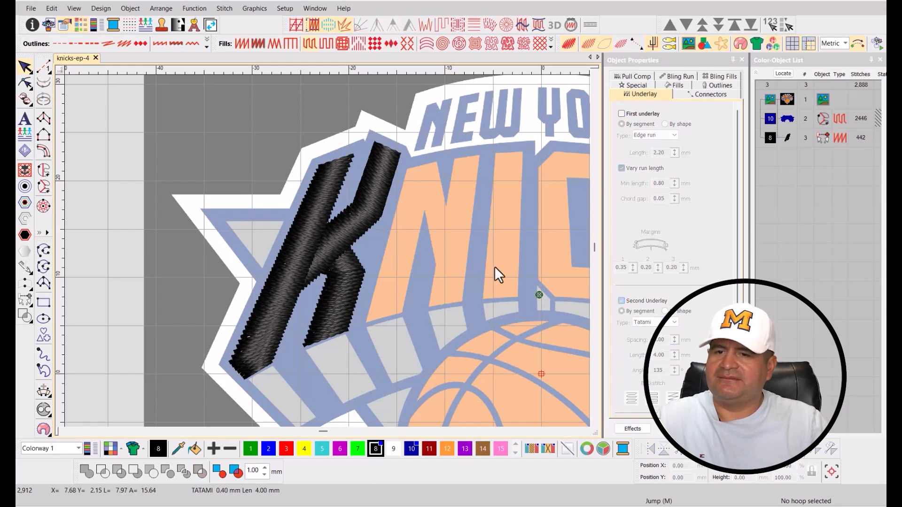
scroll(365, 299, up, 1)
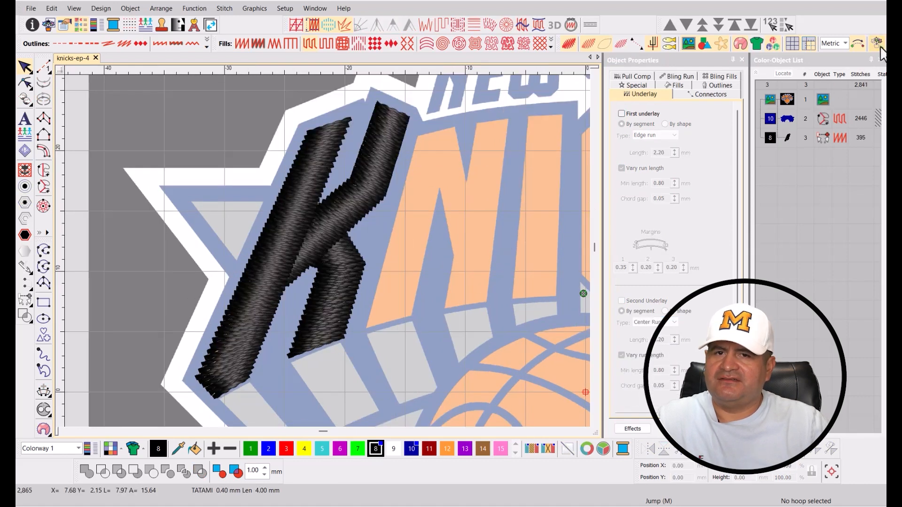
click(878, 45)
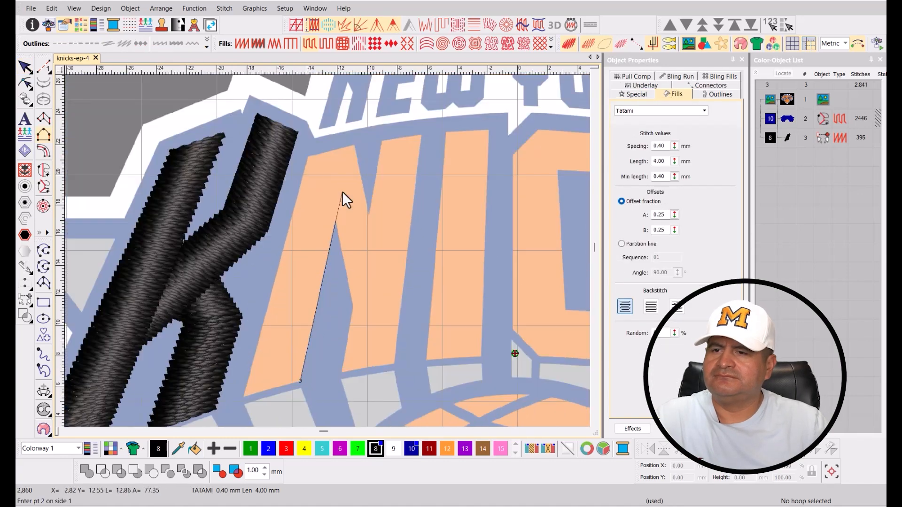
Digitize the N's left stem as a satin Column B shape in color 8, tracing both sides between its base and top.
click(304, 163)
click(344, 165)
click(242, 398)
click(301, 392)
key(Return)
key(Escape)
key(t)
scroll(184, 190, down, 1)
Digitize the N's diagonal as a satin Column B shape overlapping the top of the left stem.
click(43, 135)
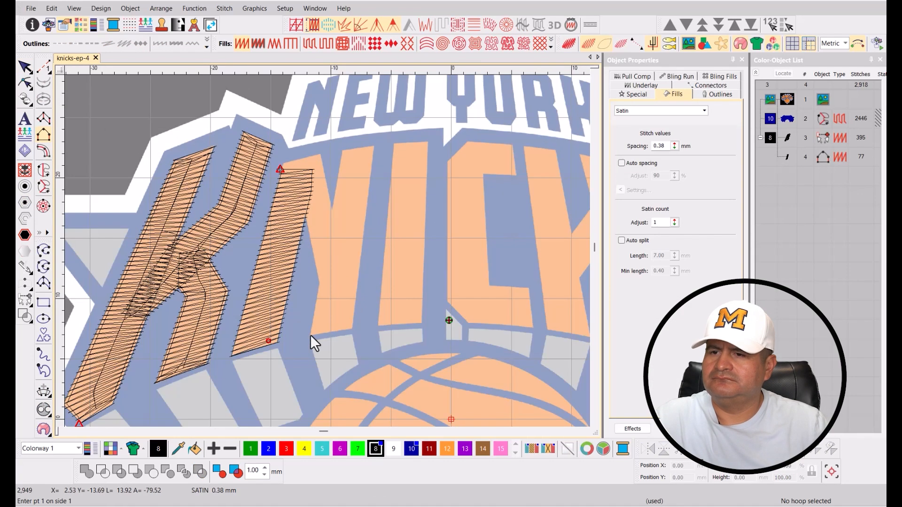
click(348, 298)
click(347, 250)
click(323, 152)
key(Return)
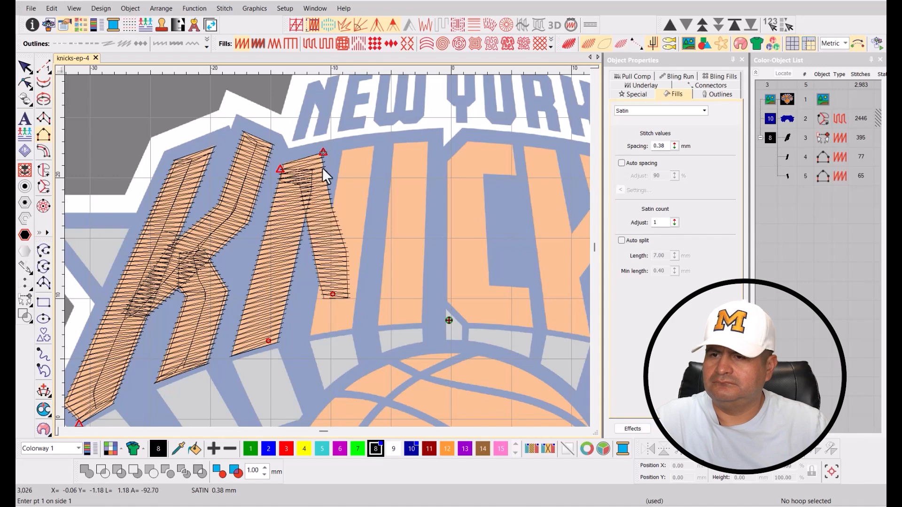
Digitize the N's right stem and the I as separate satin columns.
click(375, 146)
click(354, 328)
key(Return)
click(339, 151)
Digitize the whole C as one satin Column B shape turning around both corners, and preview it in TrueView.
click(512, 143)
click(533, 329)
key(Return)
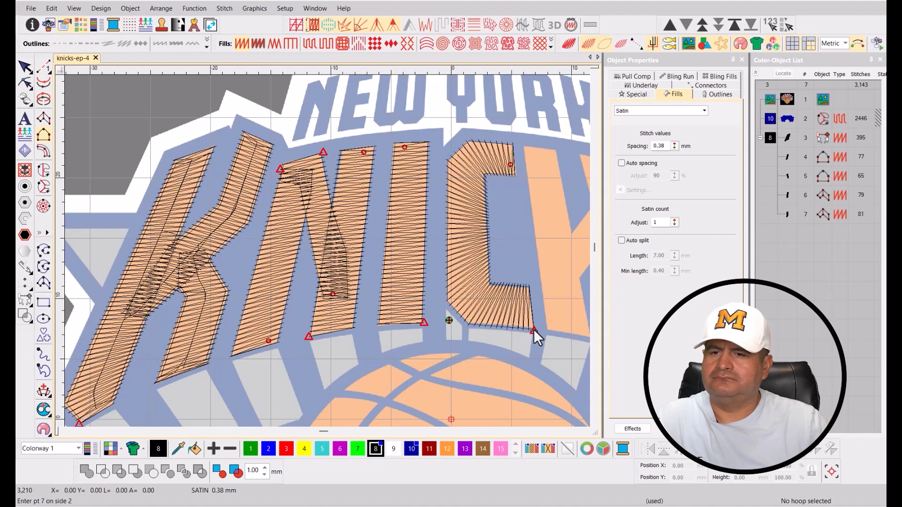
drag(497, 225, 315, 274)
click(315, 253)
click(249, 252)
click(319, 300)
click(243, 300)
key(t)
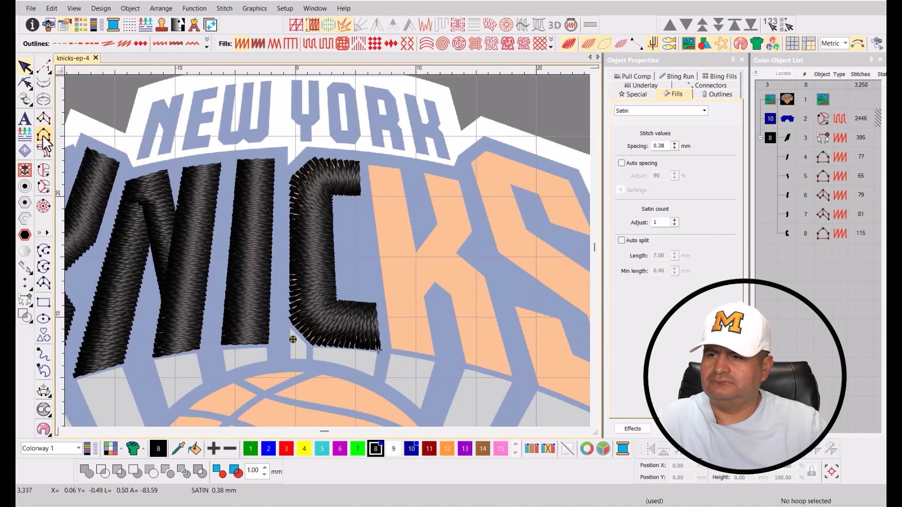
Digitize the lower leg of the second K as a satin Column B shape bending from the joint to its foot.
click(43, 136)
scroll(427, 274, up, 3)
click(308, 317)
click(399, 346)
click(344, 150)
key(Return)
key(t)
scroll(430, 264, down, 2)
Digitize the upper arm of the second K as a satin Column B shape overlapping the start of the lower leg.
click(317, 111)
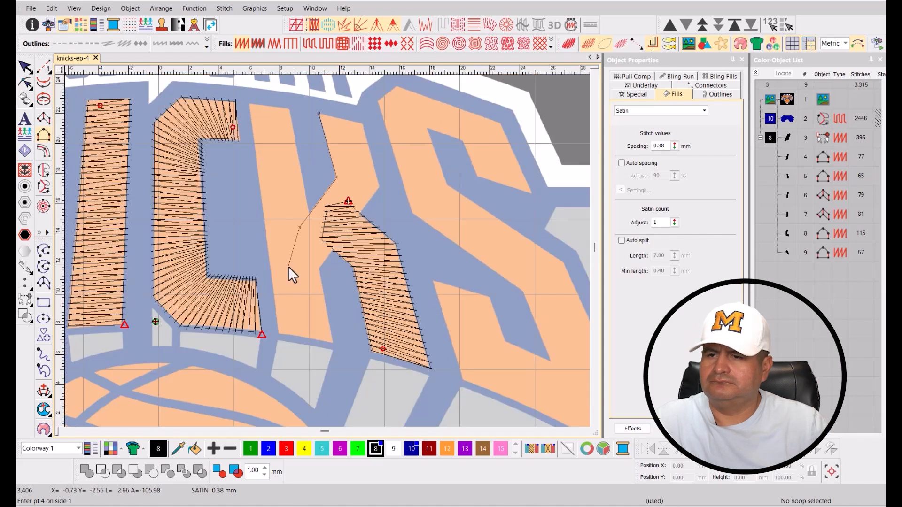
click(287, 272)
key(Return)
click(380, 187)
key(Return)
scroll(283, 284, up, 3)
Digitize the straight stem of the second K as a satin column from its top to its base.
scroll(276, 341, down, 3)
click(247, 130)
click(276, 359)
click(286, 135)
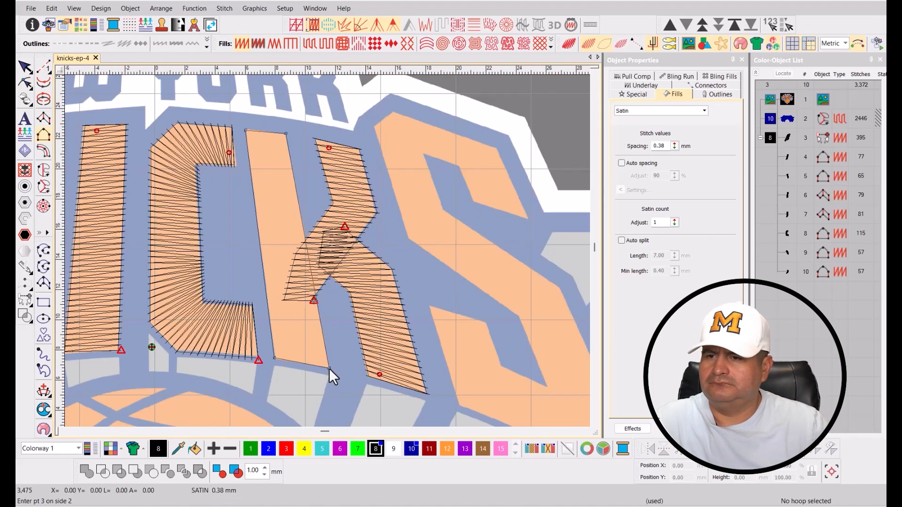
click(329, 368)
Digitize the lower-right tip of the S as a short satin Column B segment.
click(337, 333)
click(395, 363)
click(428, 382)
click(411, 265)
click(454, 357)
key(Return)
scroll(376, 268, up, 2)
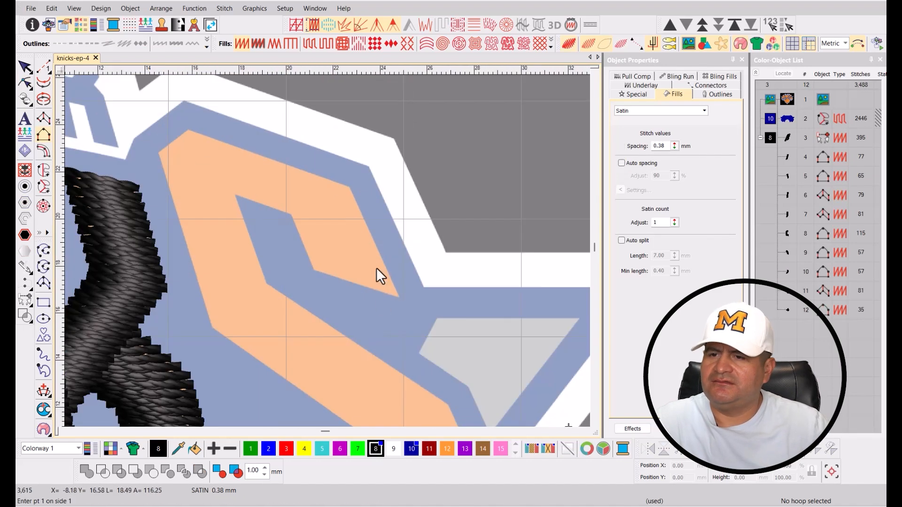
Digitize the S's upper-left corner and its upper arm as two overlapping satin columns.
click(185, 240)
click(273, 157)
key(Return)
click(314, 271)
click(351, 186)
click(245, 151)
key(Return)
key(t)
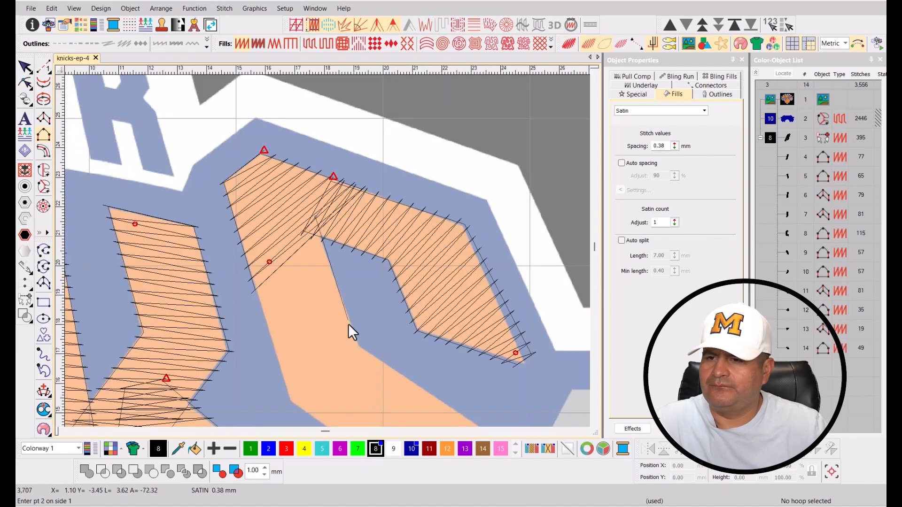
Digitize the S's long diagonal body as a satin Column B shape from the upper corner to the lower-right tip.
scroll(271, 236, up, 2)
click(271, 235)
click(287, 349)
click(326, 183)
click(389, 336)
click(419, 358)
key(Return)
scroll(328, 251, down, 2)
key(t)
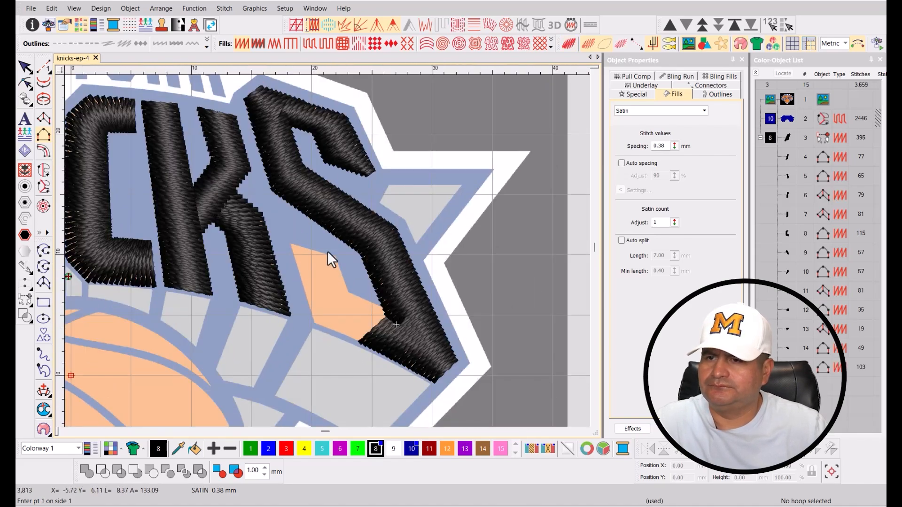
Digitize the S's lower-left arm as a satin Column B shape and show the finished lettering in TrueView.
key(t)
scroll(408, 319, up, 2)
key(Return)
key(t)
scroll(327, 256, up, 2)
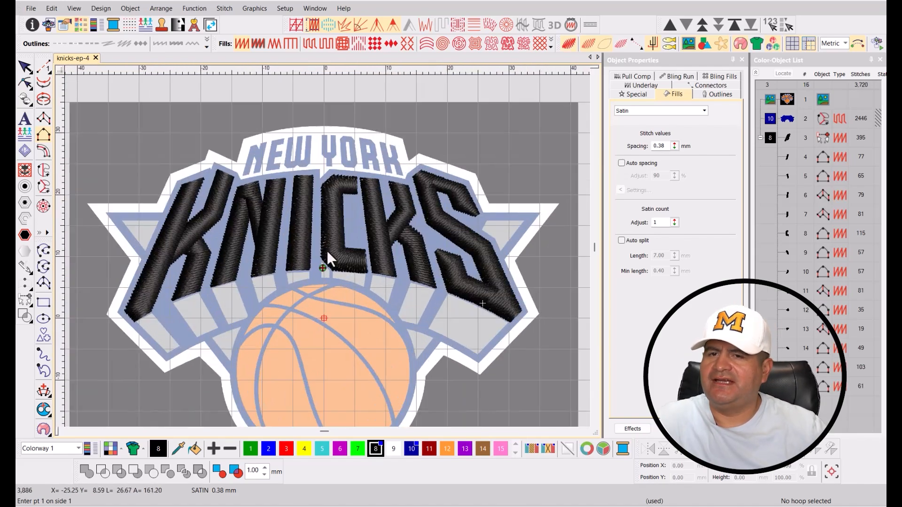
Recolor all KNICKS letter objects to color 12 and display the color 10 background fill behind them.
click(770, 138)
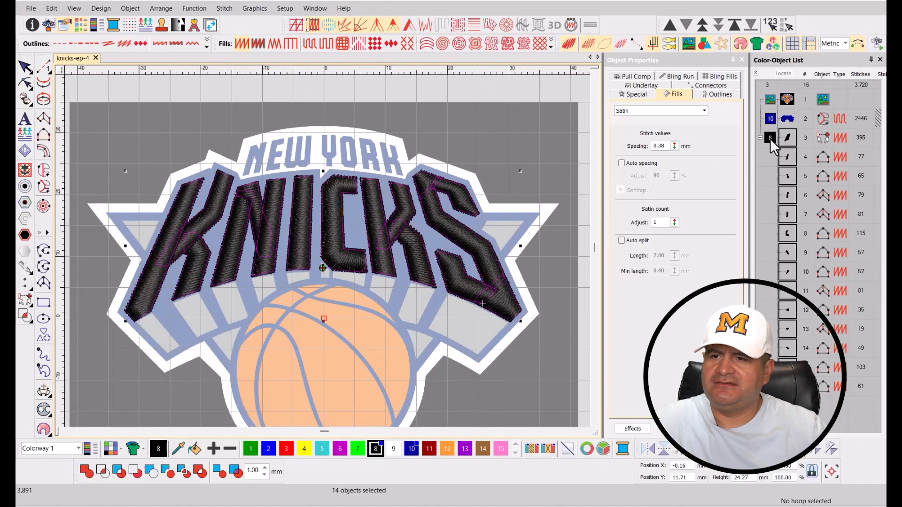
click(445, 448)
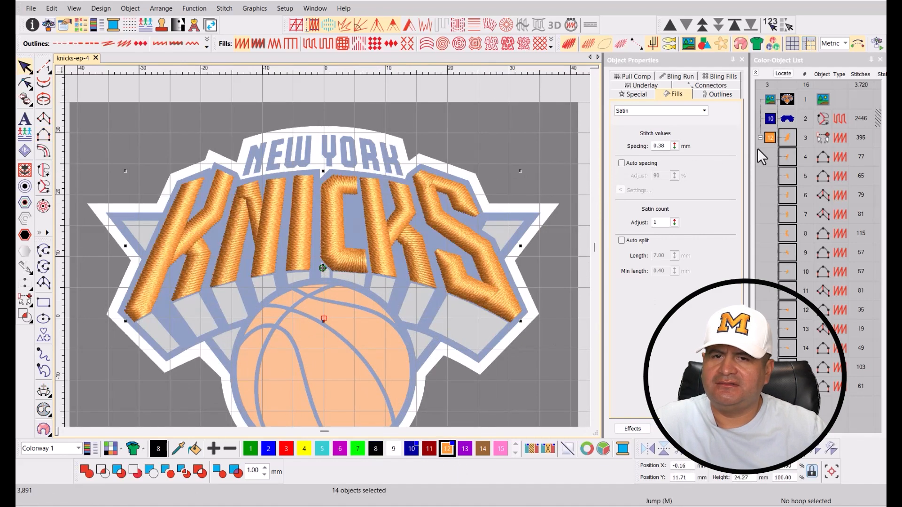
click(771, 120)
click(544, 133)
scroll(326, 251, down, 3)
scroll(336, 248, up, 3)
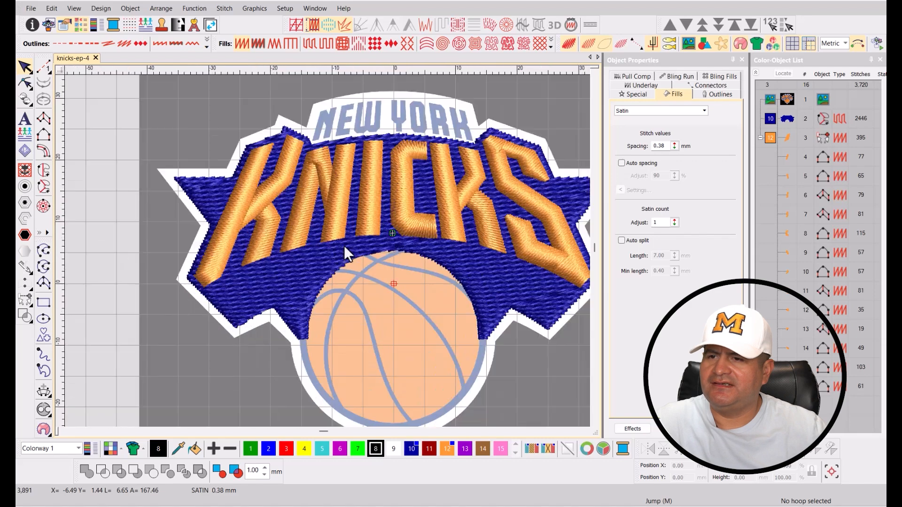
Digitize the leftmost gray panel below the first K as a satin column in color 8.
key(t)
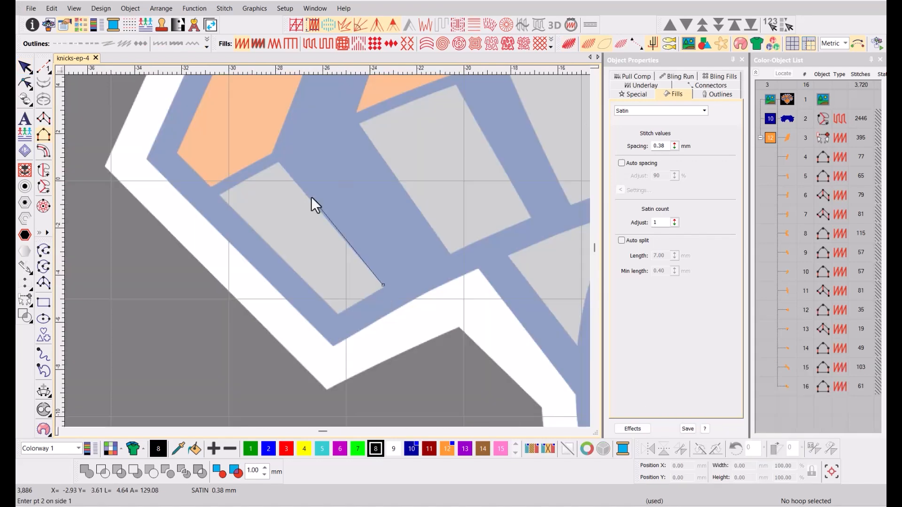
click(278, 162)
key(Return)
click(338, 314)
click(219, 195)
key(Return)
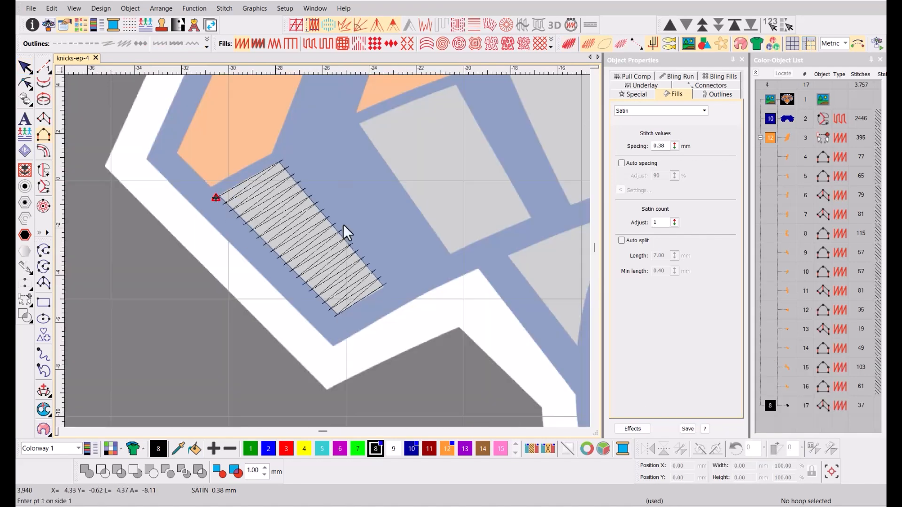
Digitize the second gray panel from the left as a satin column tracing both long sides.
click(531, 217)
click(457, 86)
key(Return)
click(387, 334)
click(296, 205)
key(Return)
scroll(465, 240, down, 1)
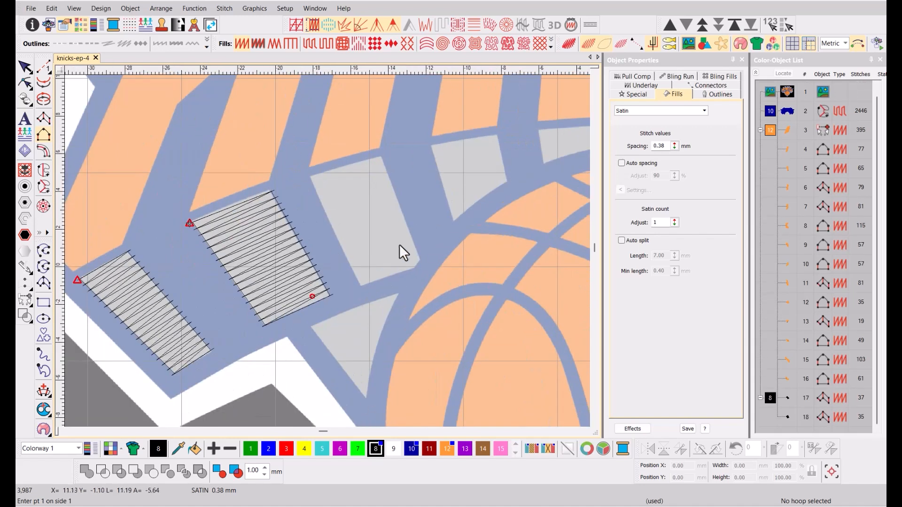
Digitize the third gray panel from the left, below the N, as a satin column.
click(423, 264)
click(382, 159)
key(Return)
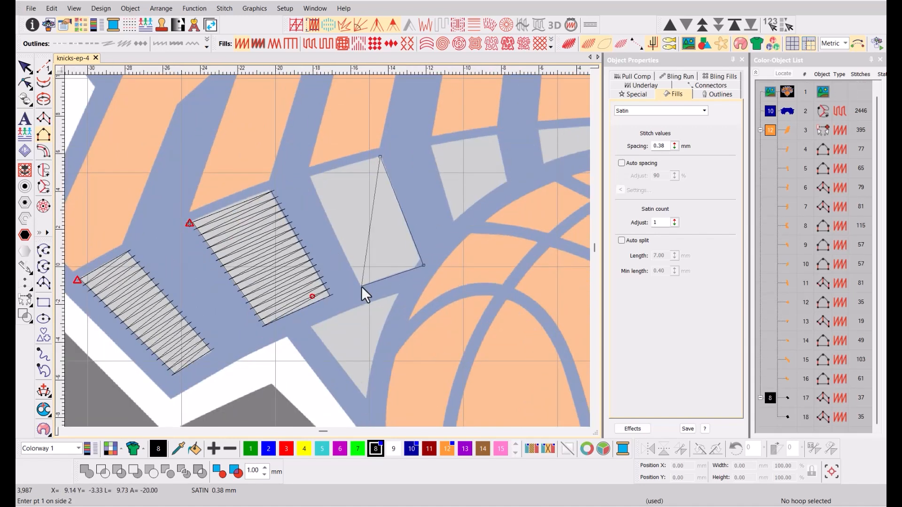
click(362, 286)
click(309, 178)
key(Return)
Digitize the fourth gray panel as a satin column, extending its lower edge toward the basketball outline.
click(508, 189)
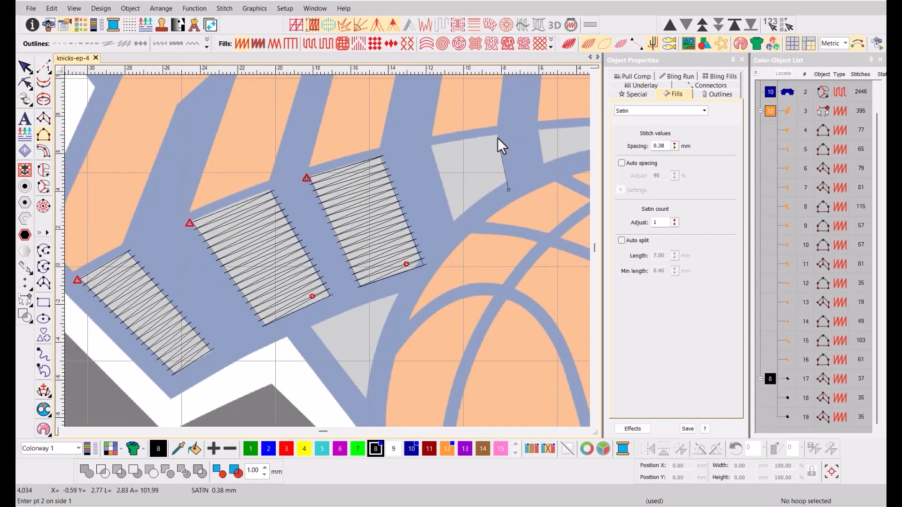
click(497, 137)
key(Return)
click(455, 232)
click(426, 147)
key(Return)
scroll(472, 172, down, 2)
scroll(383, 249, up, 3)
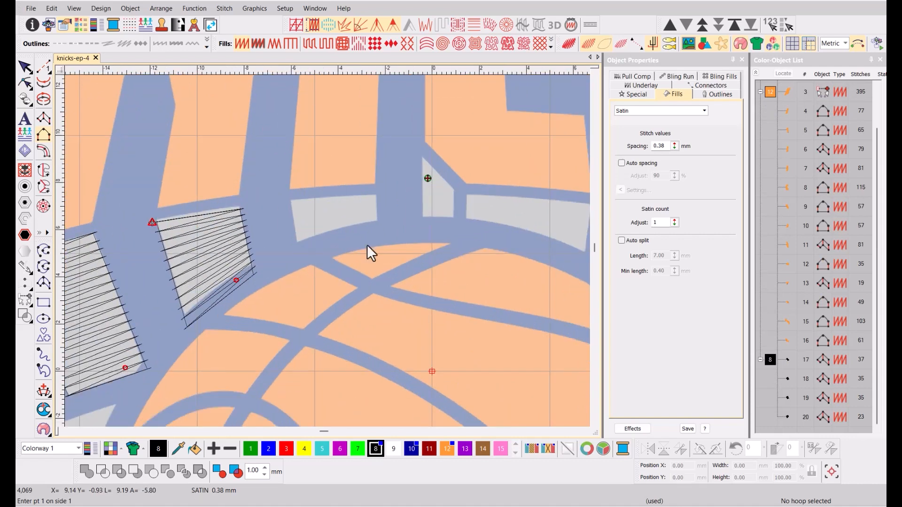
Digitize the gray panel below the I as a satin column traced along its top and lower edges.
click(376, 195)
click(378, 232)
key(Return)
click(287, 201)
click(297, 255)
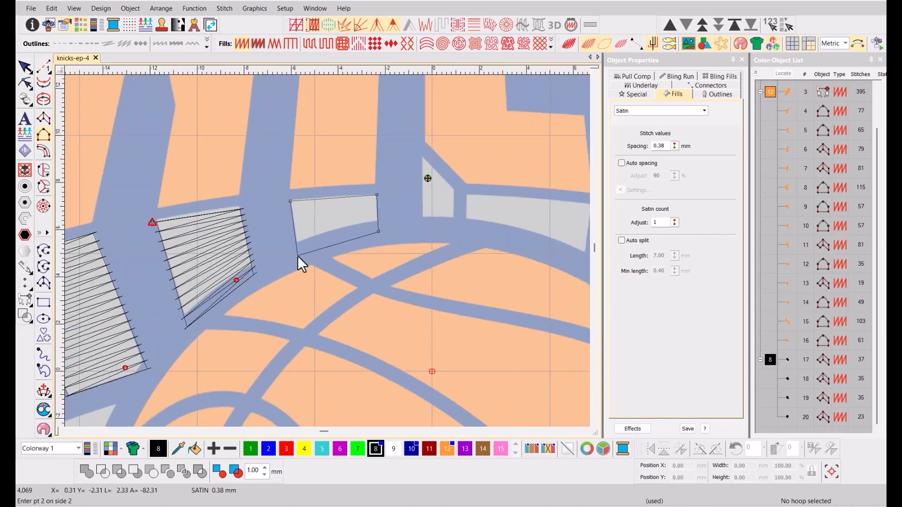
key(Return)
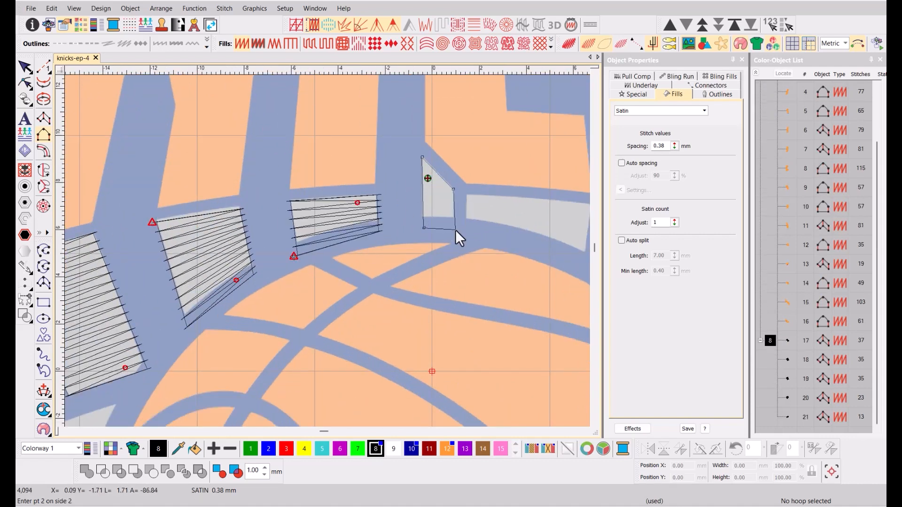
Digitize the narrow gray notch at the C's lower-left corner and the panel beneath the C as satin columns.
click(455, 229)
key(Return)
click(466, 193)
click(466, 232)
key(Return)
scroll(469, 235, down, 1)
click(400, 226)
click(393, 266)
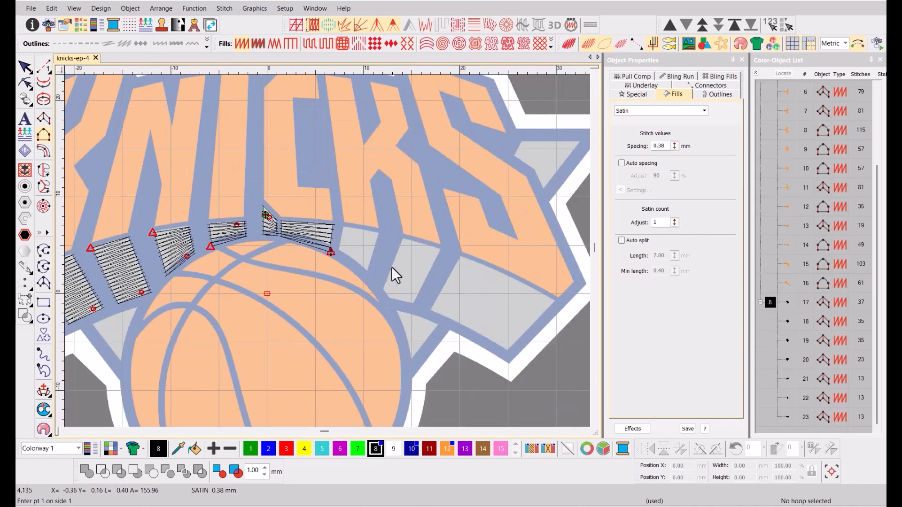
Digitize the gray panel under the second K's stem as a satin column reaching toward the basketball outline.
scroll(391, 266, up, 2)
key(Return)
click(499, 243)
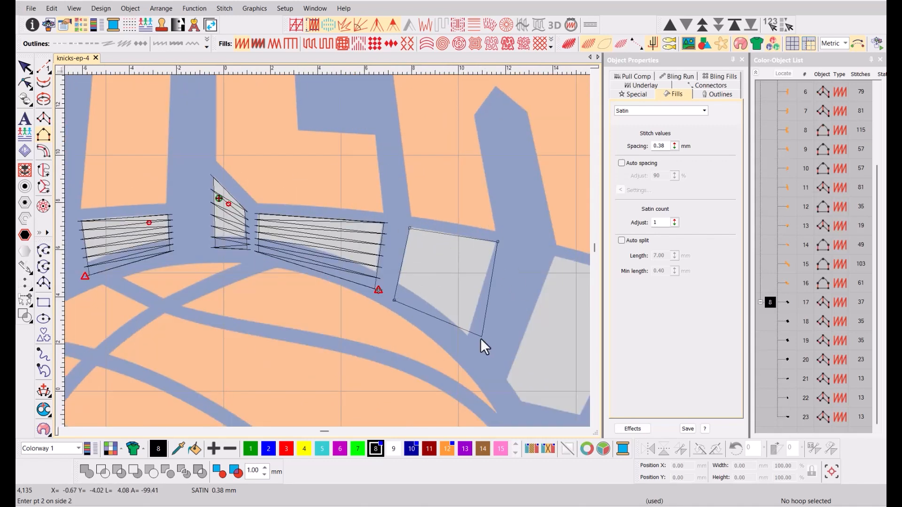
click(464, 351)
key(Return)
Digitize the gray panel below the second K's lower leg as a satin column.
click(417, 156)
click(360, 301)
key(Return)
click(512, 182)
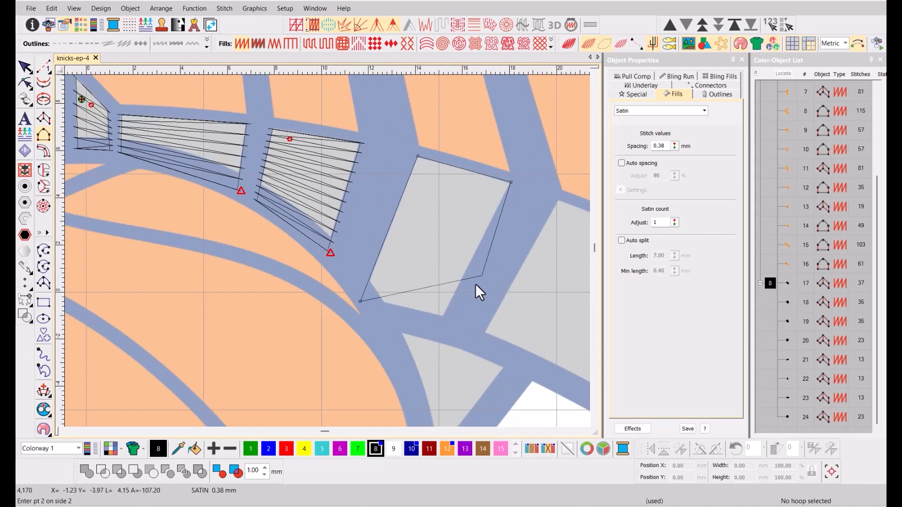
click(449, 318)
key(Return)
Outline the large rightmost gray panel below the S as a Complex Fill boundary.
scroll(417, 233, down, 2)
click(41, 170)
click(324, 217)
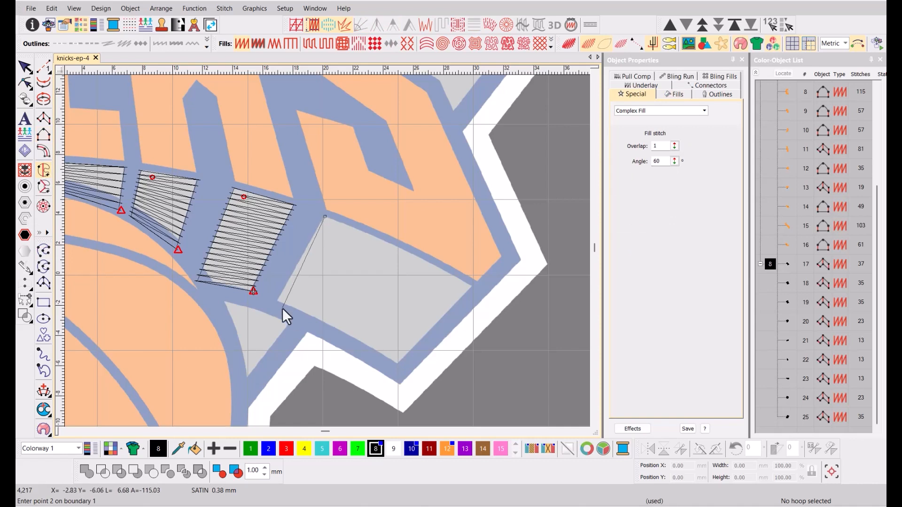
click(277, 301)
click(471, 285)
right_click(381, 240)
key(Return)
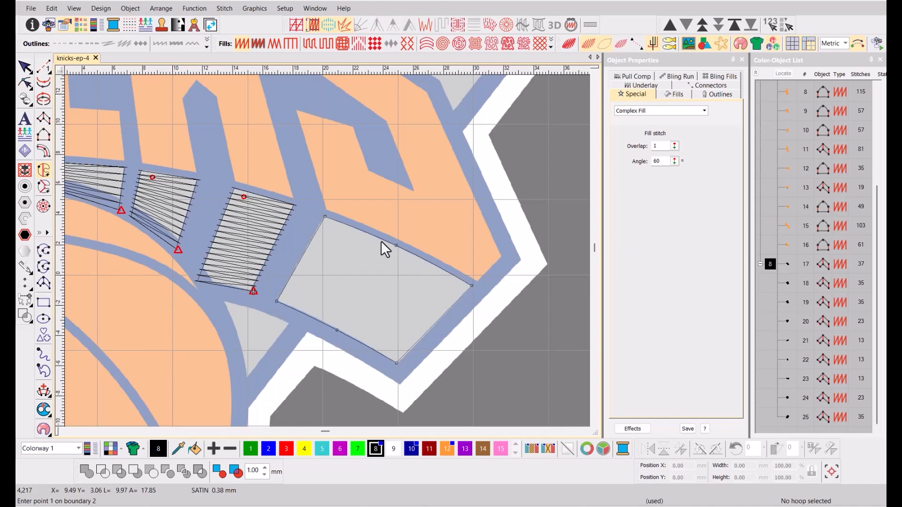
Finish the large panel's fill and add satin columns for the two gray triangles beside the lettering.
key(Return)
key(Return)
key(Return)
key(Return)
key(Escape)
key(0)
key(t)
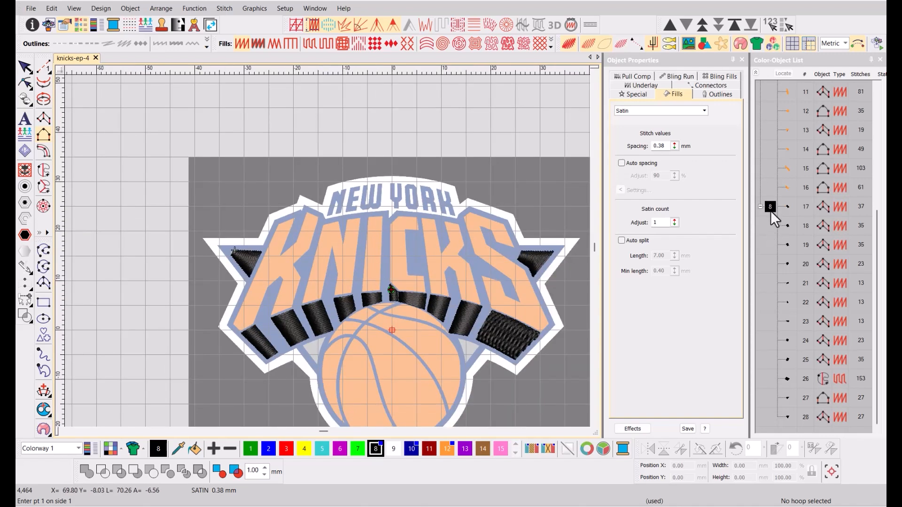
Recolor all gray panel objects to color 18 and redraw the stitch angle of the large satin panel below the S.
click(772, 211)
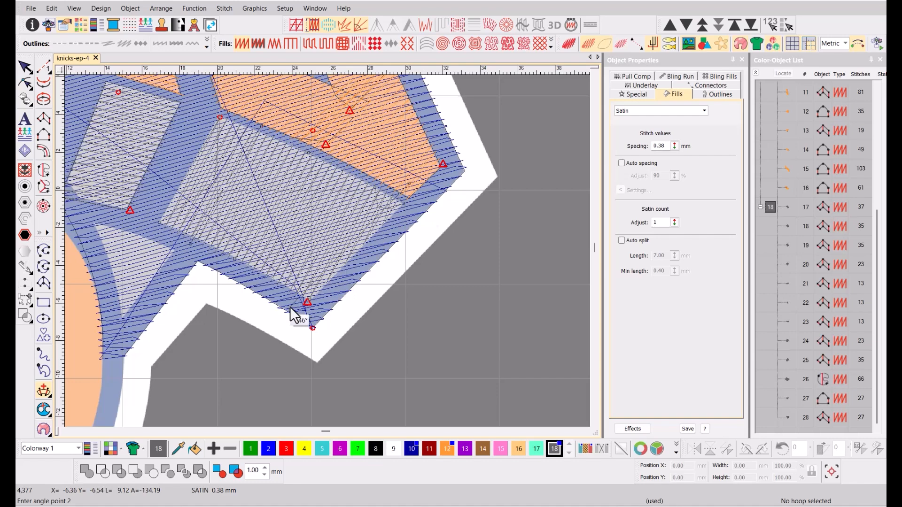
click(289, 307)
key(Return)
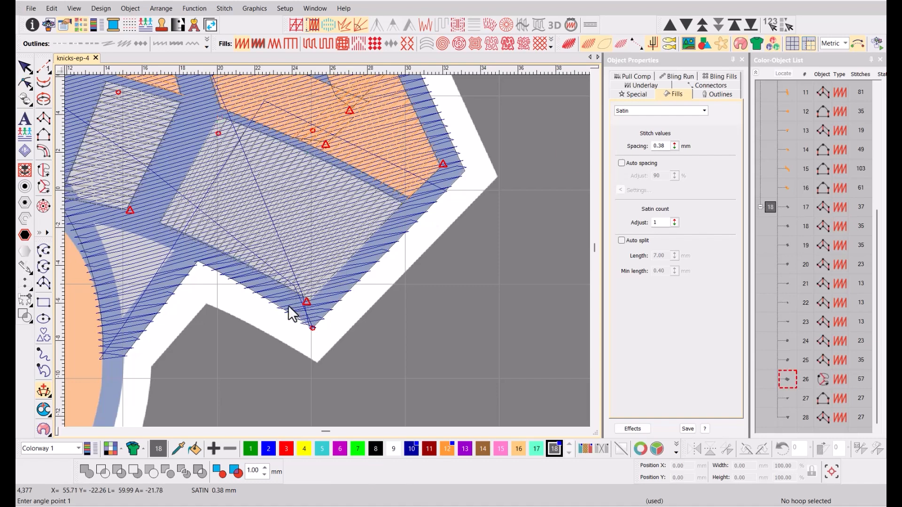
Reshape the large panel below the S by moving the corners of its outer edge slightly inward.
key(h)
key(t)
key(t)
drag(403, 203, 387, 195)
key(Return)
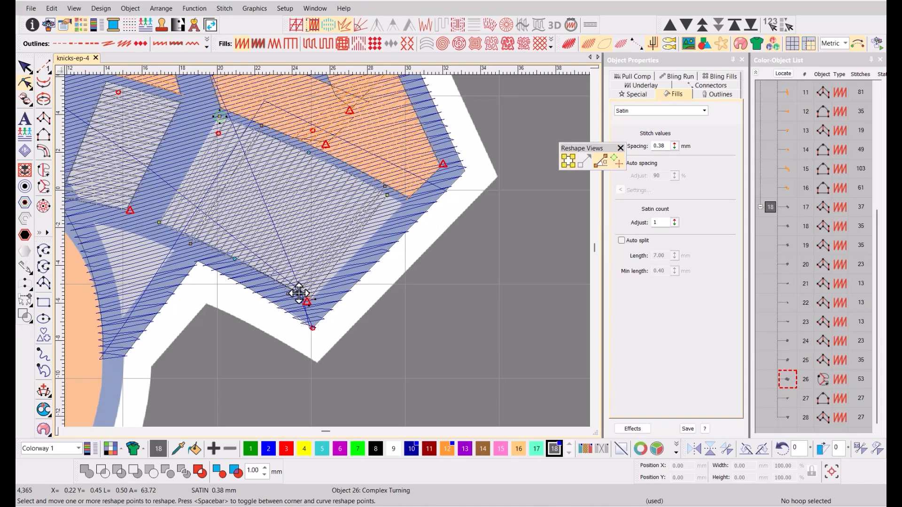
Digitize the gray triangle beneath the basketball as a Complex Fill shape in color 18, overlapping its surrounding border.
key(t)
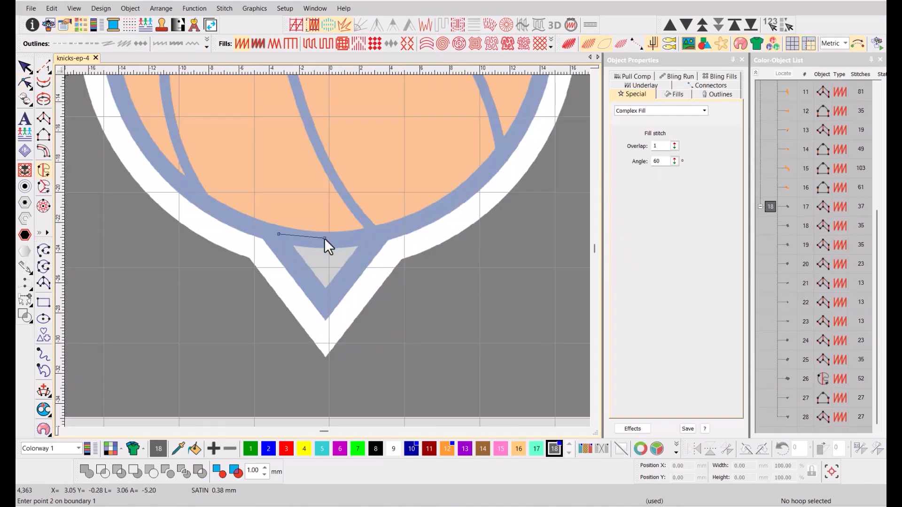
key(Return)
key(Return)
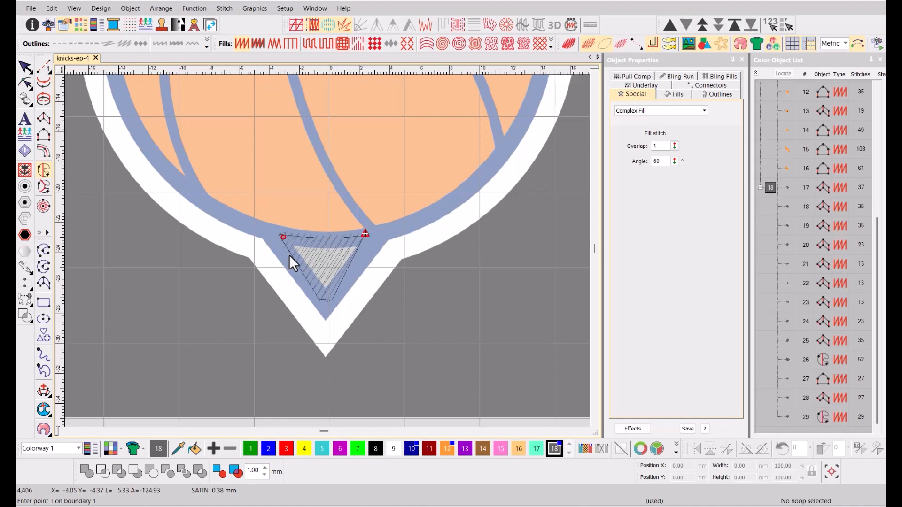
Add a nearly horizontal stitch angle line across the gray triangle beneath the basketball, turning it into a Complex Turning fill.
click(288, 262)
click(377, 263)
key(Return)
key(h)
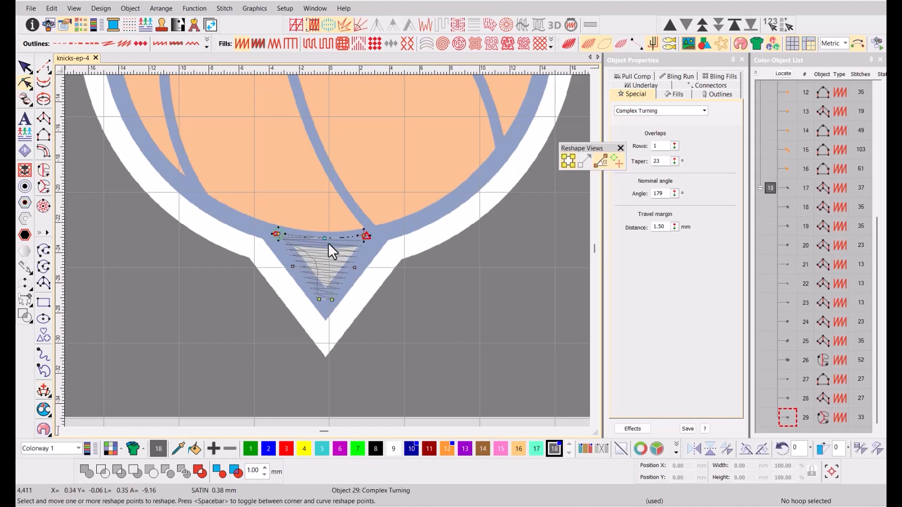
click(23, 86)
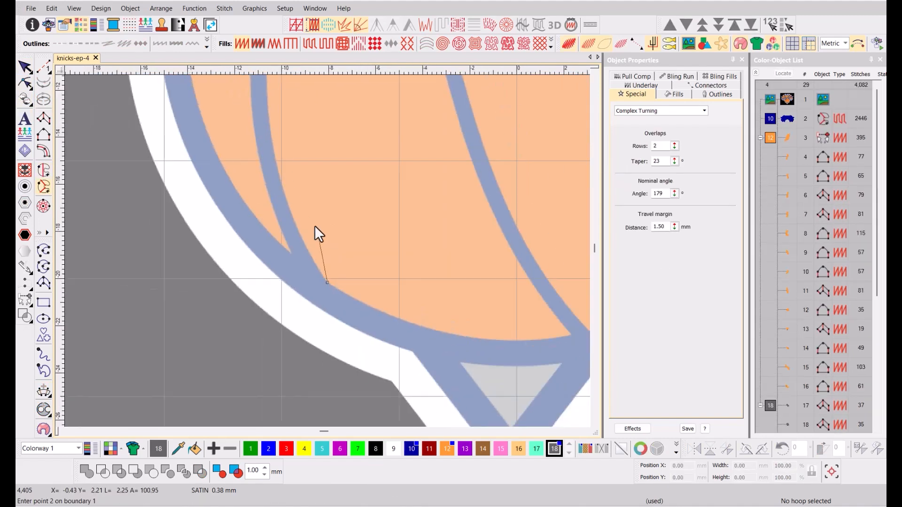
With Complex Turning, trace the left edge of the basketball's tall left-center panel from its lower left corner up to the tip.
right_click(282, 196)
scroll(291, 187, up, 3)
right_click(302, 151)
scroll(304, 141, up, 2)
right_click(314, 97)
right_click(352, 175)
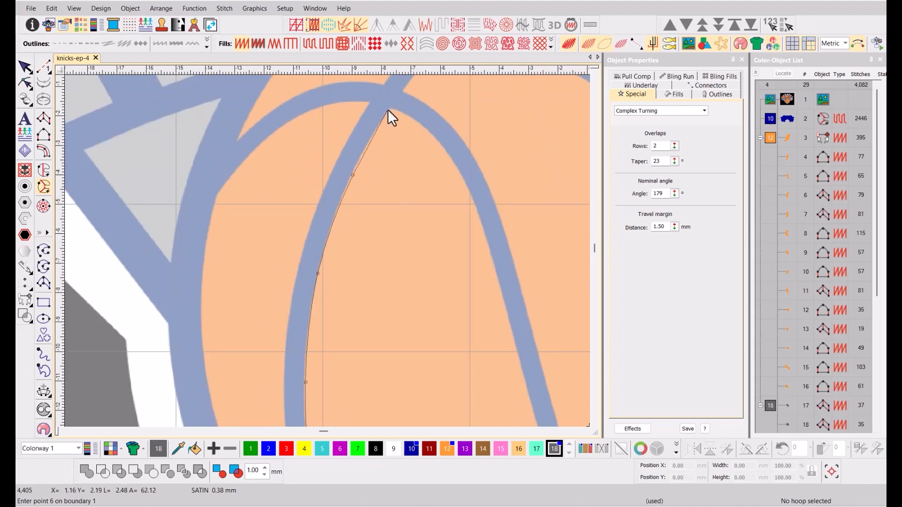
click(390, 107)
Continue the left-center panel outline with curve points down its right edge to the lower right corner above the gray triangle.
right_click(430, 131)
right_click(476, 220)
right_click(516, 360)
scroll(517, 361, down, 2)
scroll(348, 338, up, 2)
right_click(336, 231)
right_click(403, 390)
scroll(356, 295, up, 1)
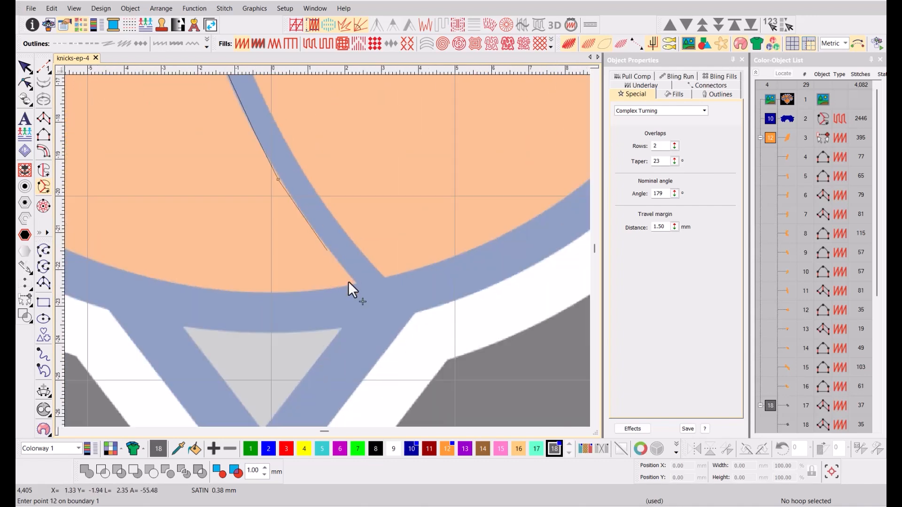
click(357, 283)
Close the left-center panel along its bottom curve, set stitch angles across it, and generate the orange Tatami fill.
right_click(152, 278)
right_click(154, 239)
key(Return)
key(Return)
key(Return)
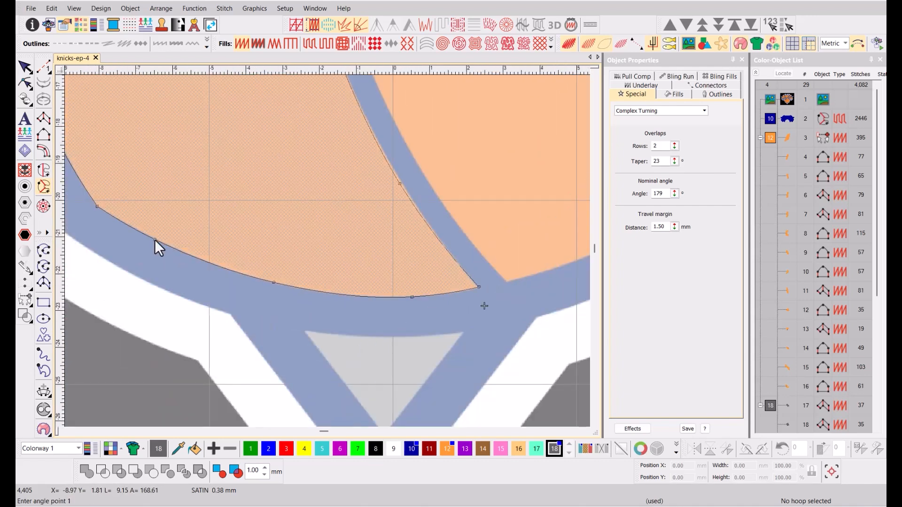
scroll(326, 235, down, 4)
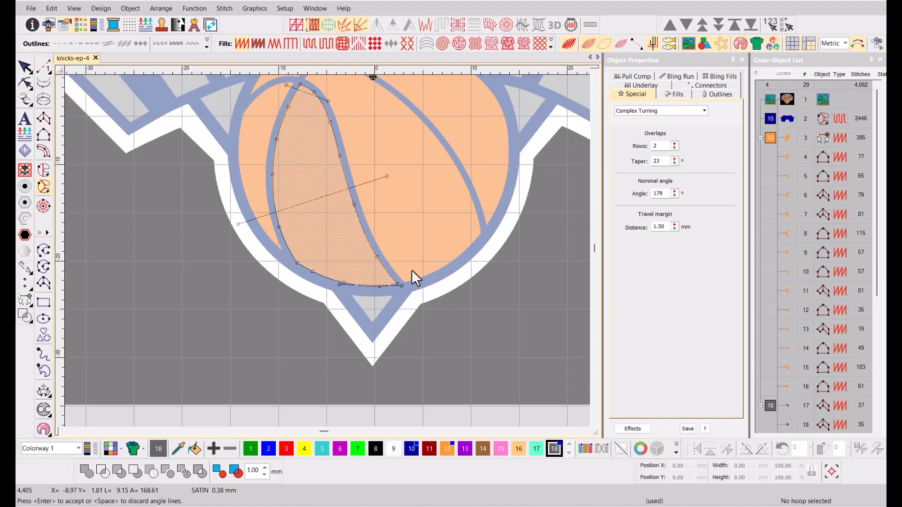
key(Return)
key(Escape)
key(shift+m)
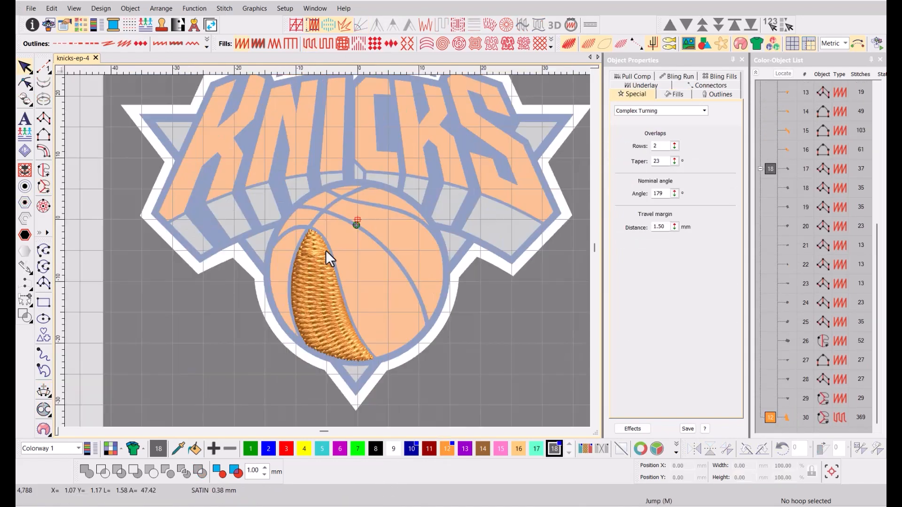
Start outlining the basketball's large center panel from its upper left corner along the curved seam to its lower right corner.
scroll(326, 249, up, 5)
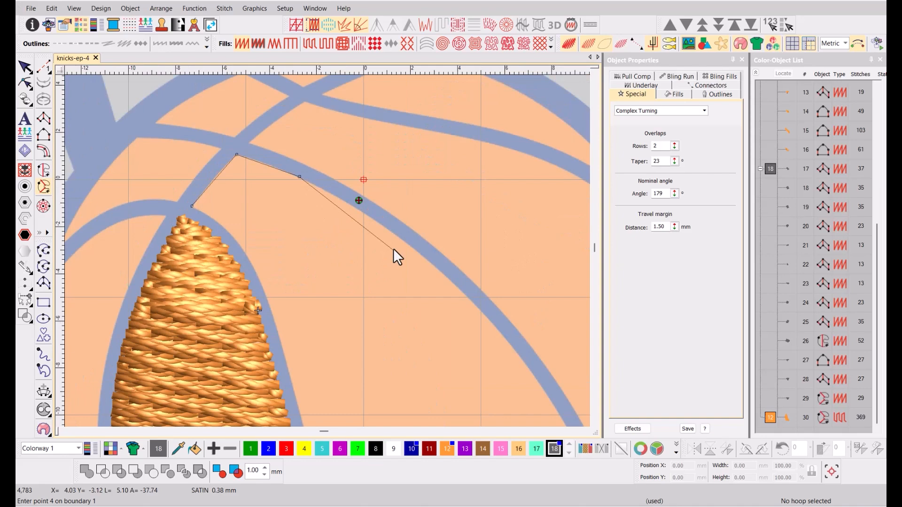
click(407, 245)
right_click(513, 348)
scroll(513, 348, up, 1)
right_click(359, 236)
right_click(415, 348)
click(377, 329)
Trace the center panel's lower curved edge to its bottom corner beside the left-center panel.
scroll(314, 382, up, 1)
right_click(354, 244)
right_click(248, 324)
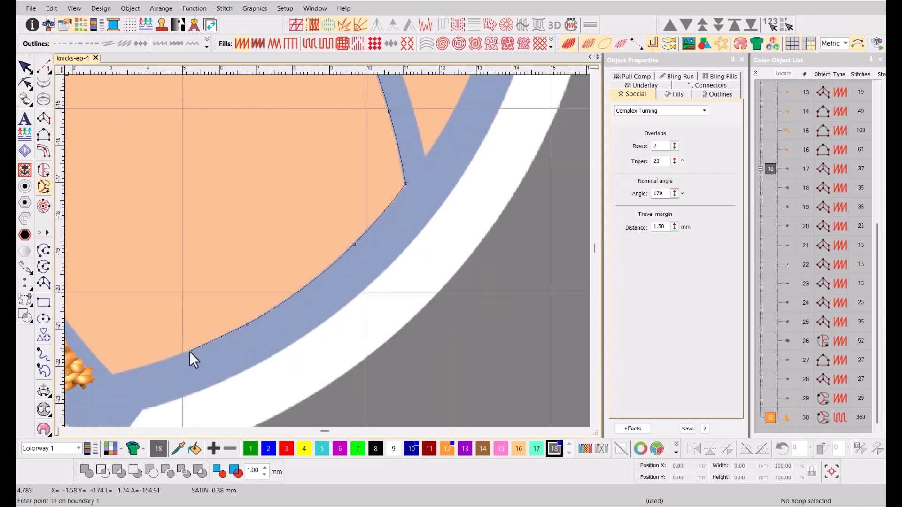
click(113, 376)
Close the center panel along its left seam and generate its turning fill with one angle line near each end.
scroll(112, 376, down, 1)
right_click(297, 245)
right_click(234, 100)
scroll(235, 100, down, 2)
right_click(326, 239)
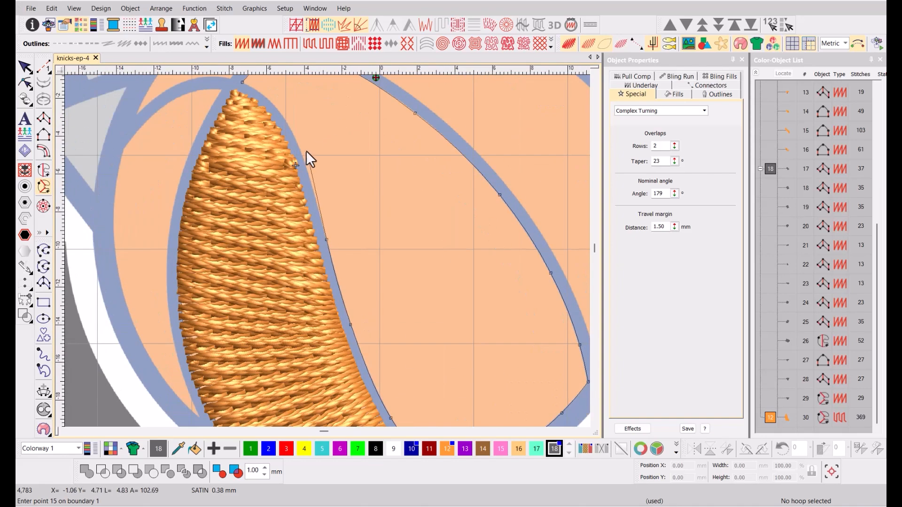
right_click(302, 154)
right_click(312, 191)
click(286, 168)
key(Return)
scroll(364, 197, down, 2)
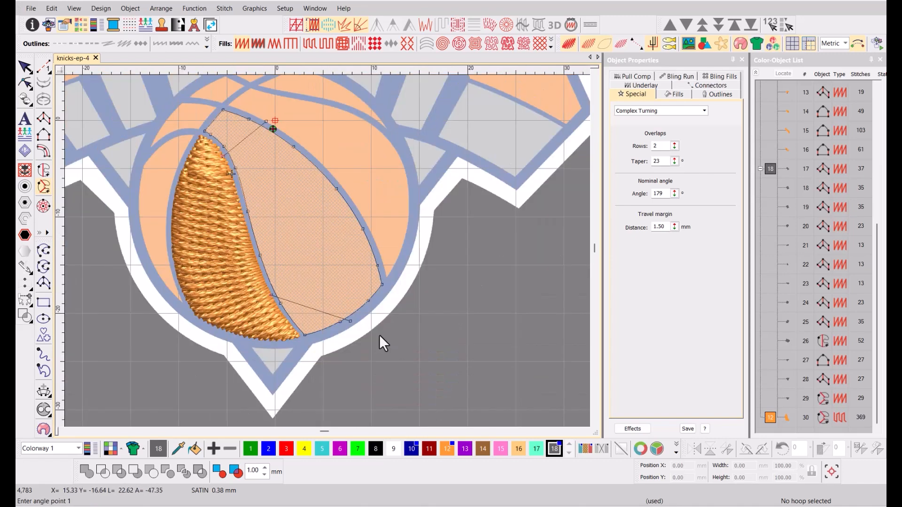
key(Return)
Choose thread color 12 and trace the upper edge of the basketball's right panel from its upper left corner toward the ball's rim.
click(446, 449)
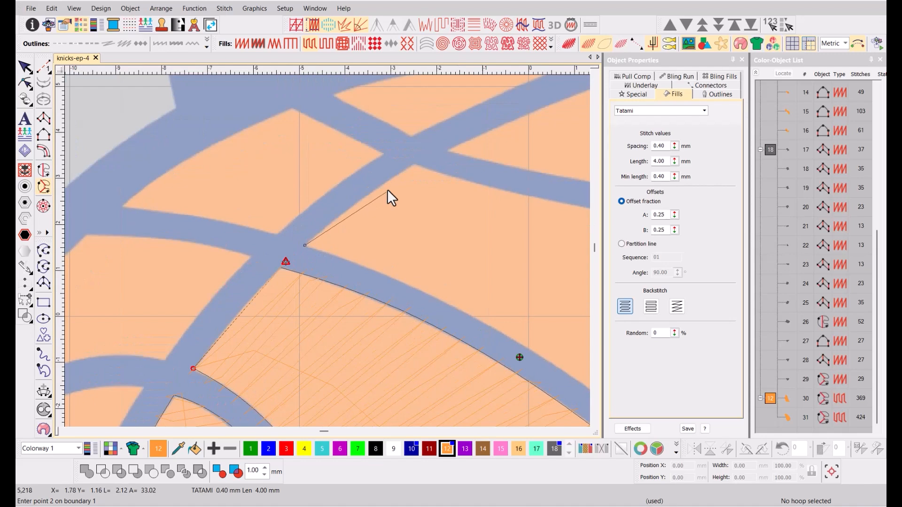
right_click(360, 200)
click(413, 164)
right_click(507, 188)
scroll(513, 203, down, 2)
right_click(414, 258)
right_click(517, 280)
scroll(529, 305, down, 1)
right_click(391, 257)
right_click(450, 308)
scroll(471, 349, down, 2)
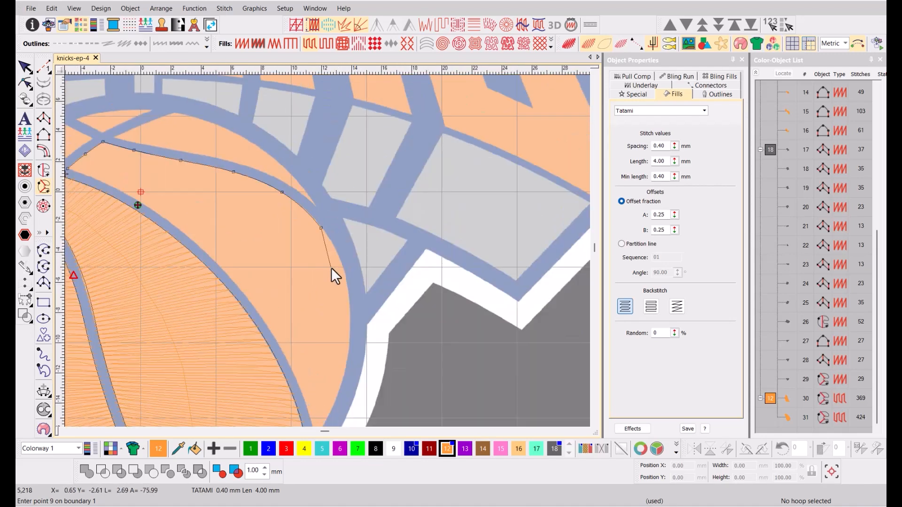
Continue the right panel outline along the ball's rim down to the pointed bottom corner.
scroll(331, 266, up, 3)
right_click(350, 256)
right_click(361, 390)
scroll(359, 409, down, 2)
scroll(334, 259, up, 3)
right_click(310, 311)
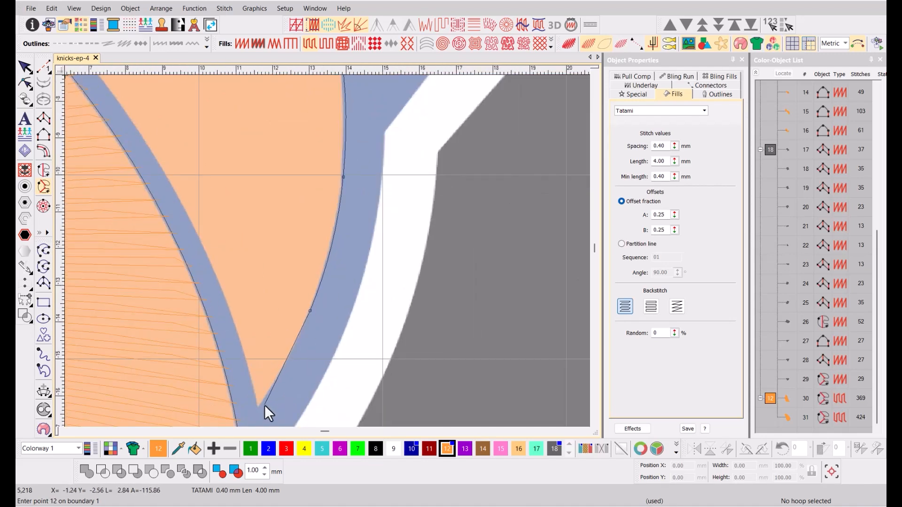
click(264, 405)
Close the right panel along its inner seam, set stitch angles across it, and generate the Tatami fill.
click(250, 402)
right_click(222, 297)
right_click(144, 142)
scroll(74, 93, down, 1)
right_click(287, 167)
key(Return)
scroll(298, 181, down, 2)
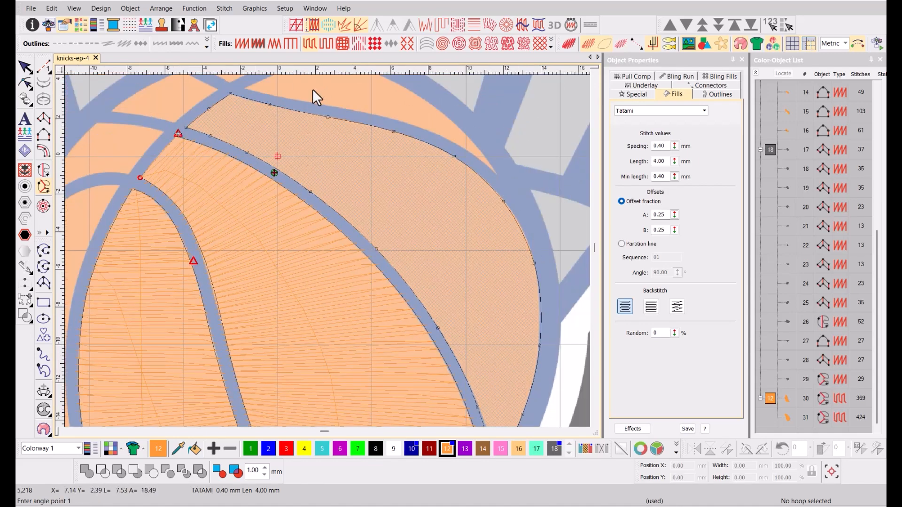
scroll(329, 211, down, 2)
key(Return)
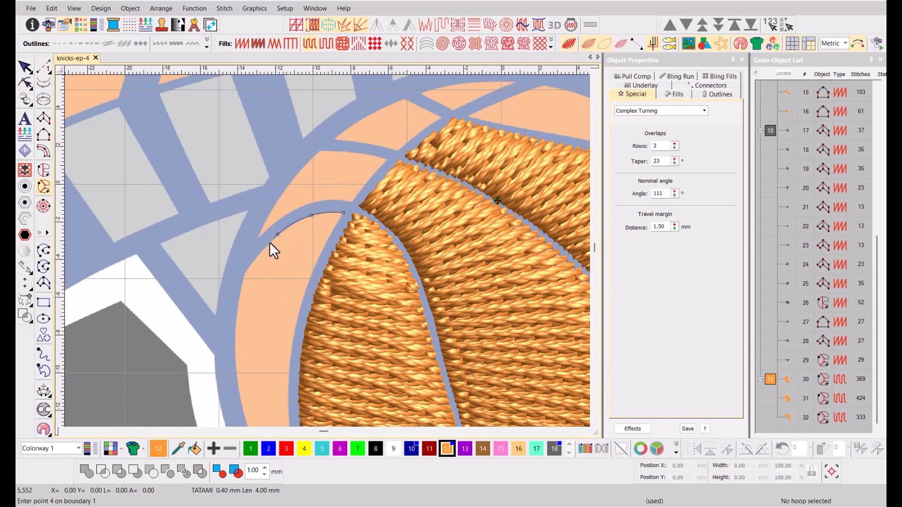
Trace the outer edge of the basketball's far-left crescent panel from the top seam down the rim to its lower tip.
right_click(269, 241)
right_click(242, 277)
right_click(232, 338)
right_click(286, 333)
right_click(313, 401)
scroll(313, 401, down, 2)
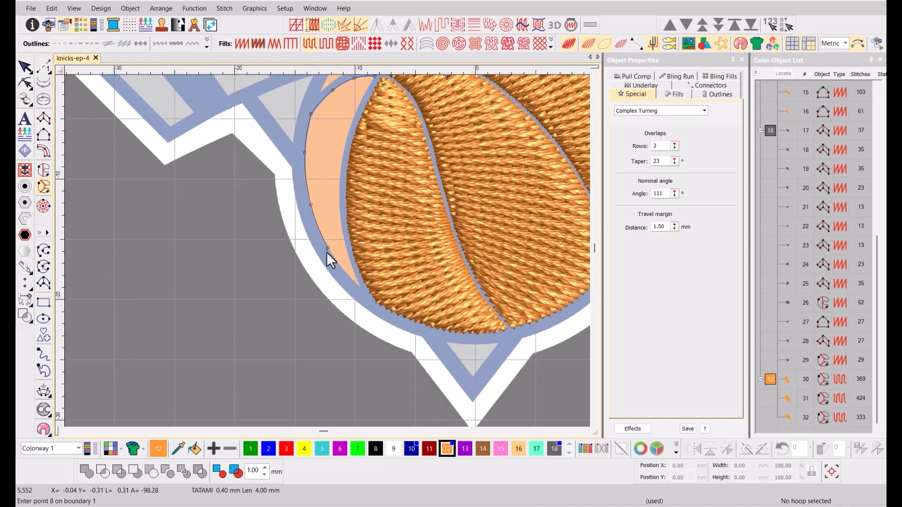
scroll(327, 254, up, 2)
click(371, 301)
Close the far-left crescent along its inner edge, draw its stitch angle lines, and generate the Tatami fill.
click(379, 292)
right_click(355, 231)
right_click(353, 114)
scroll(352, 141, down, 3)
key(Return)
key(Return)
click(356, 217)
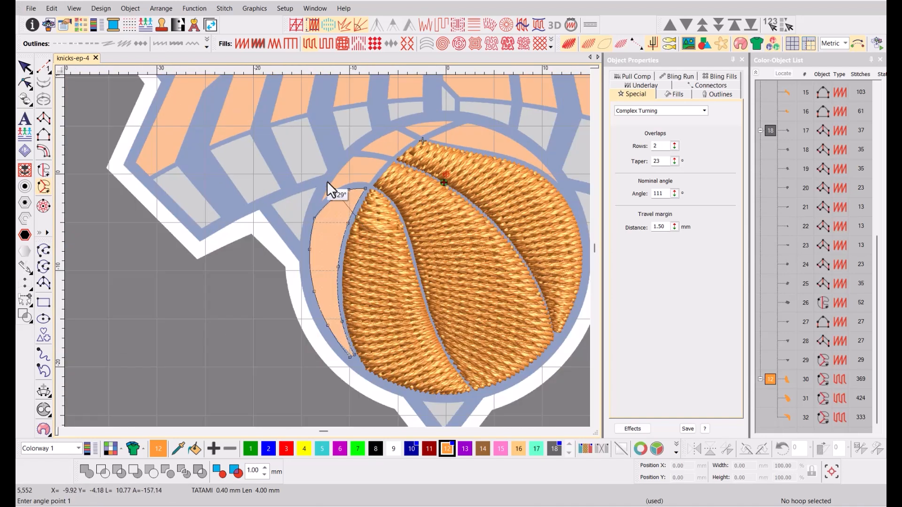
click(327, 182)
click(305, 342)
key(Return)
Outline the small four-sided basketball panel above the far-left crescent, extending its outer edge slightly onto the blue border.
scroll(305, 341, down, 2)
scroll(322, 244, up, 4)
click(409, 285)
right_click(448, 253)
right_click(512, 227)
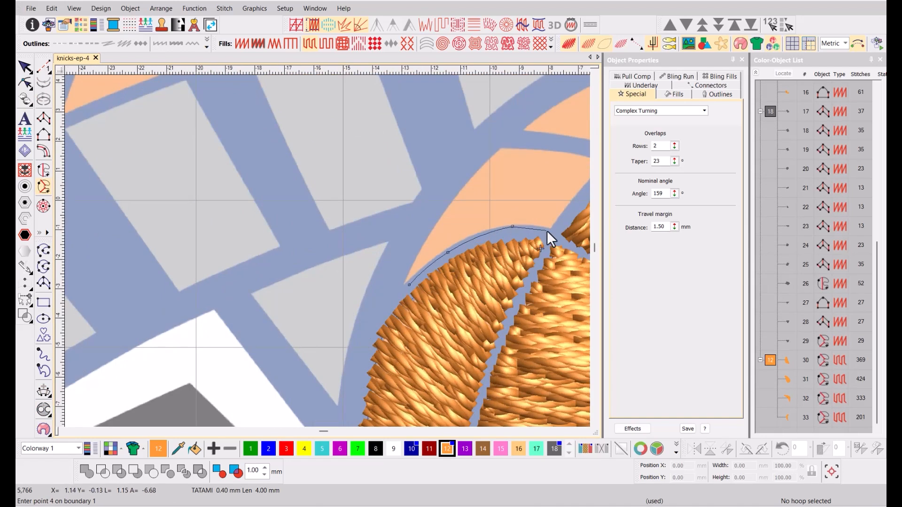
click(548, 230)
click(489, 181)
right_click(429, 172)
click(384, 167)
right_click(320, 229)
click(280, 297)
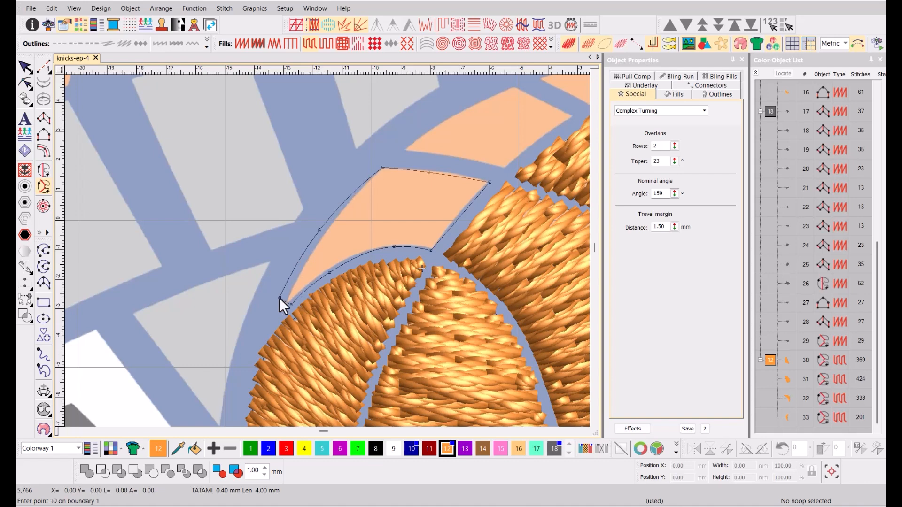
Draw turning stitch angle lines across the small panel above the far-left crescent and generate its fill.
key(Return)
key(Return)
click(429, 260)
click(499, 176)
click(347, 282)
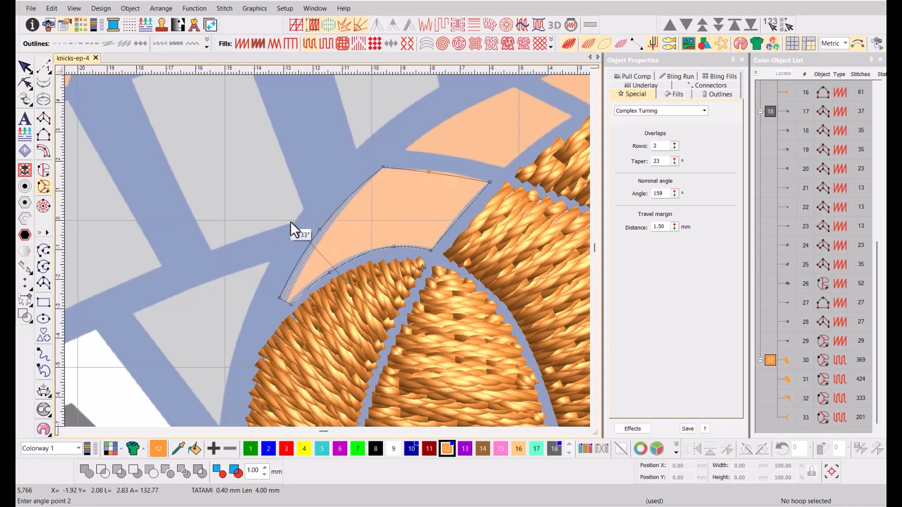
click(290, 222)
click(447, 257)
click(437, 143)
key(Return)
Digitize the small upper left basketball panel as a Complex Turning Tatami shape with a stitch angle running across it.
scroll(437, 143, down, 1)
click(297, 231)
right_click(340, 202)
click(384, 181)
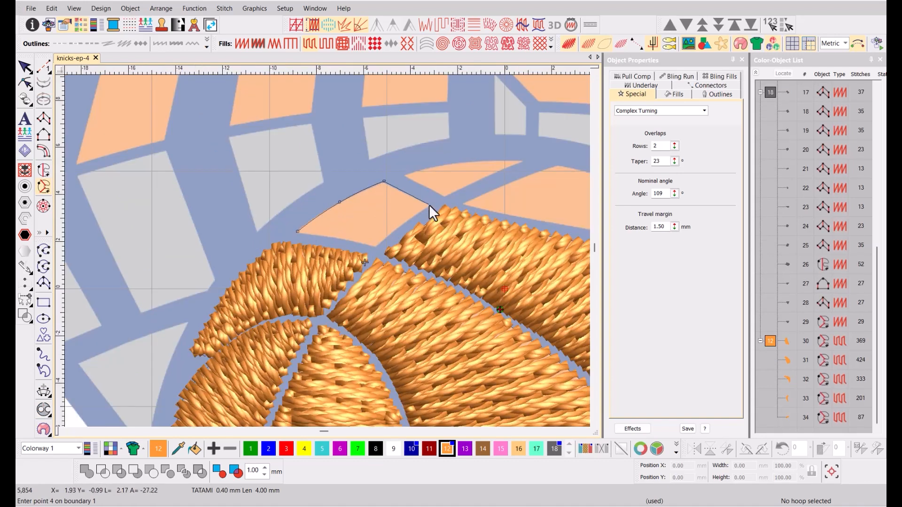
click(429, 204)
click(376, 247)
key(Return)
key(Return)
click(376, 244)
click(353, 159)
key(Return)
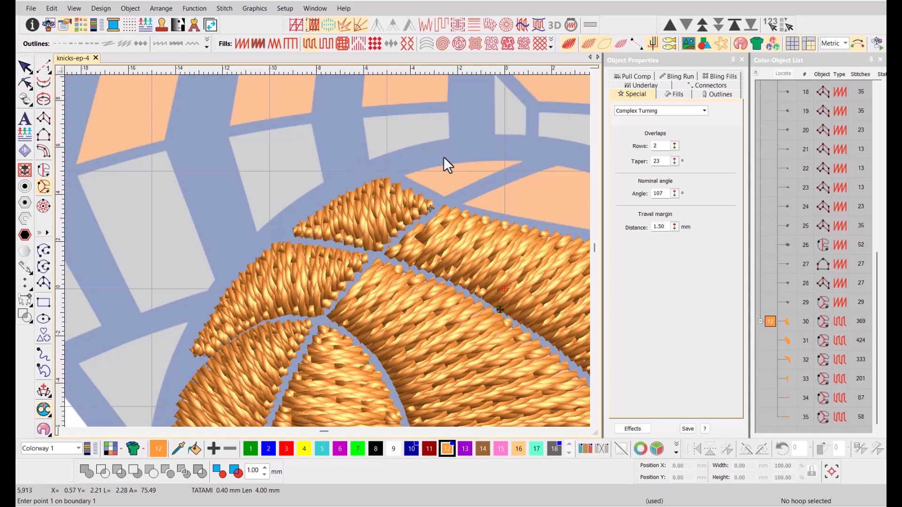
Digitize the thin sliver at the top of the basketball as a Complex Turning Tatami shape, overlapping the blue border above it.
scroll(474, 183, up, 1)
click(213, 240)
click(277, 273)
click(406, 216)
click(398, 198)
right_click(294, 208)
key(Return)
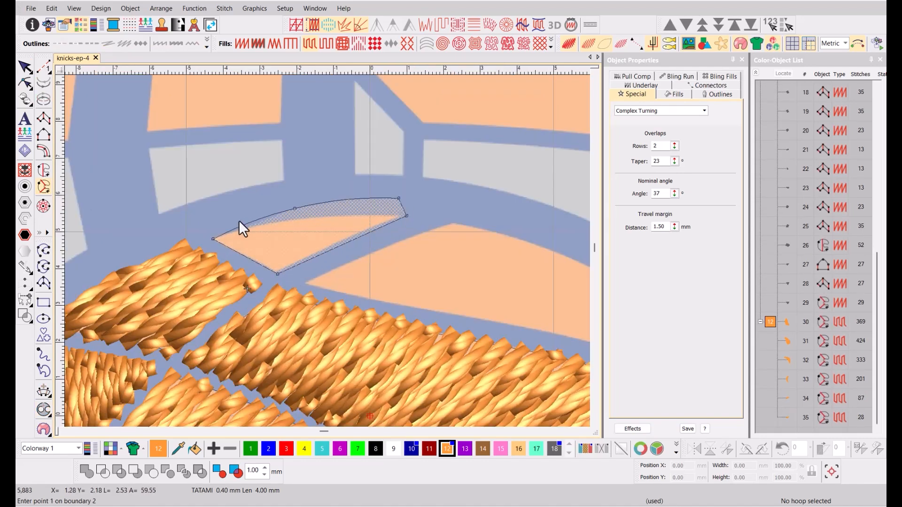
key(Return)
key(Return)
click(301, 197)
click(337, 256)
key(Return)
Trace the upper edge of the basketball's upper right panel from its left corner along the rim to the right tip.
scroll(360, 319, down, 1)
click(282, 219)
click(398, 171)
right_click(478, 193)
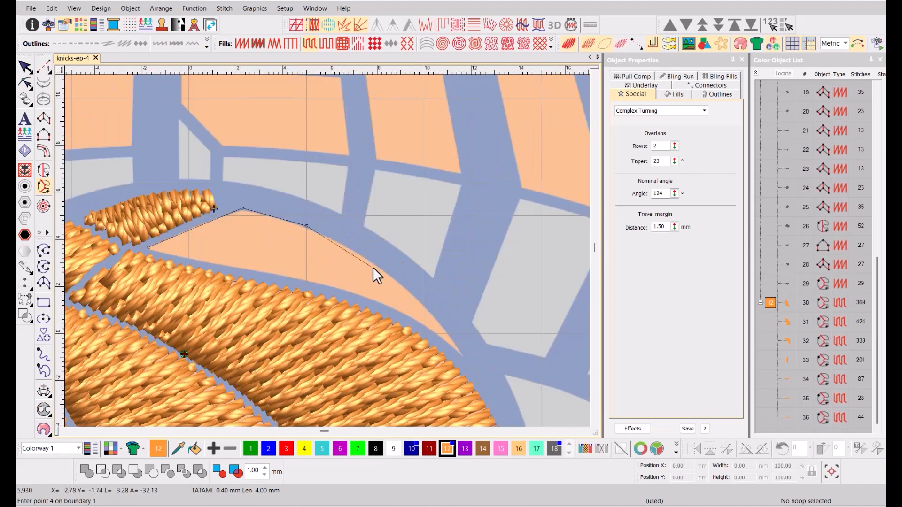
right_click(378, 266)
click(464, 348)
Close the upper right panel along its lower seam, set its stitch angles, and generate the Tatami fill.
click(454, 354)
right_click(419, 323)
right_click(323, 285)
right_click(235, 267)
right_click(175, 257)
key(Return)
key(Return)
key(Return)
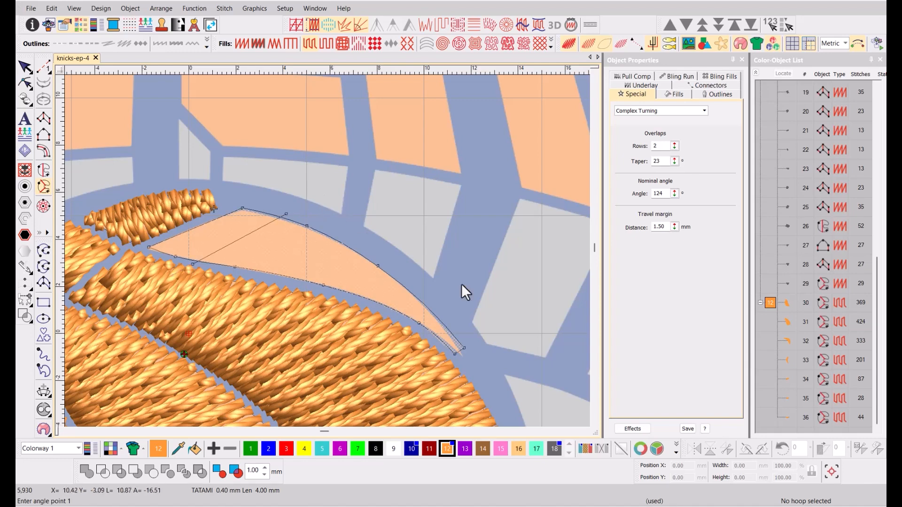
key(Return)
scroll(408, 235, down, 4)
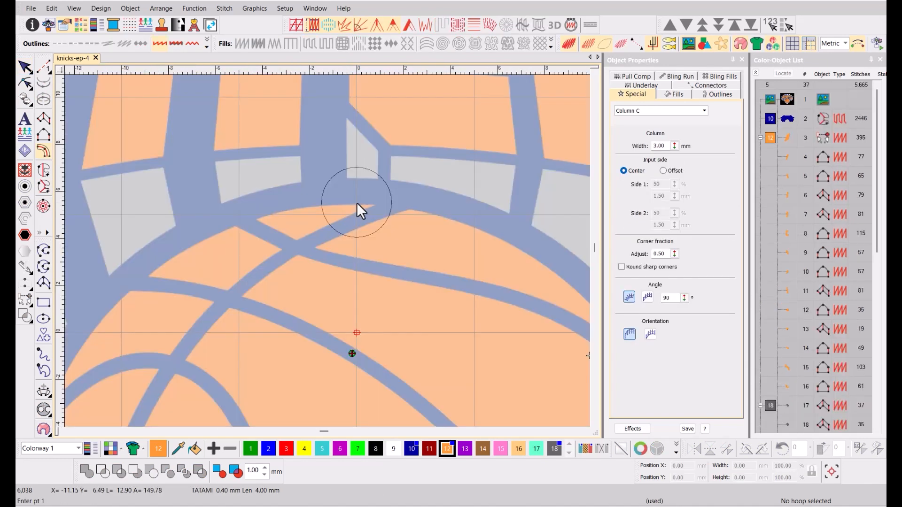
Trace the basketball's rim counterclockwise from its top center with a 3.00 mm wide Column C shape, leaving the upper left open.
right_click(357, 202)
scroll(357, 202, down, 3)
right_click(323, 272)
right_click(230, 345)
scroll(307, 202, up, 2)
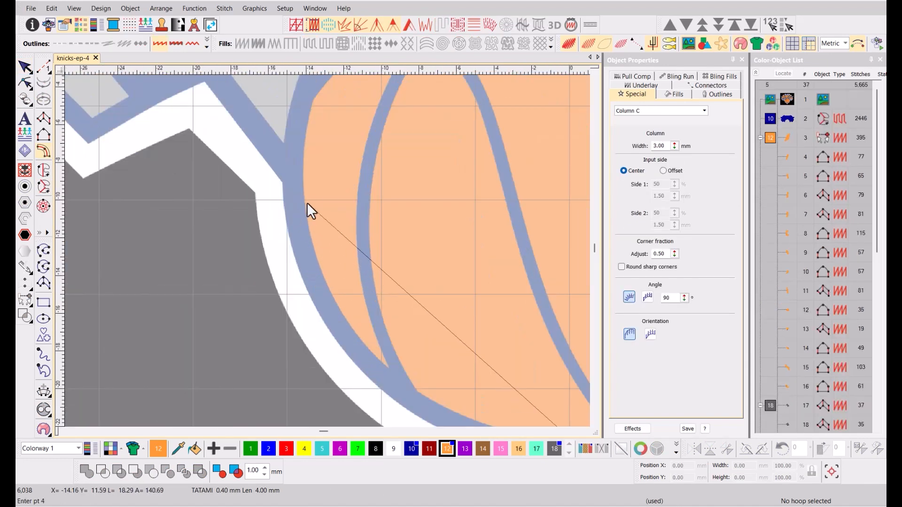
right_click(306, 202)
scroll(333, 254, down, 3)
key(Return)
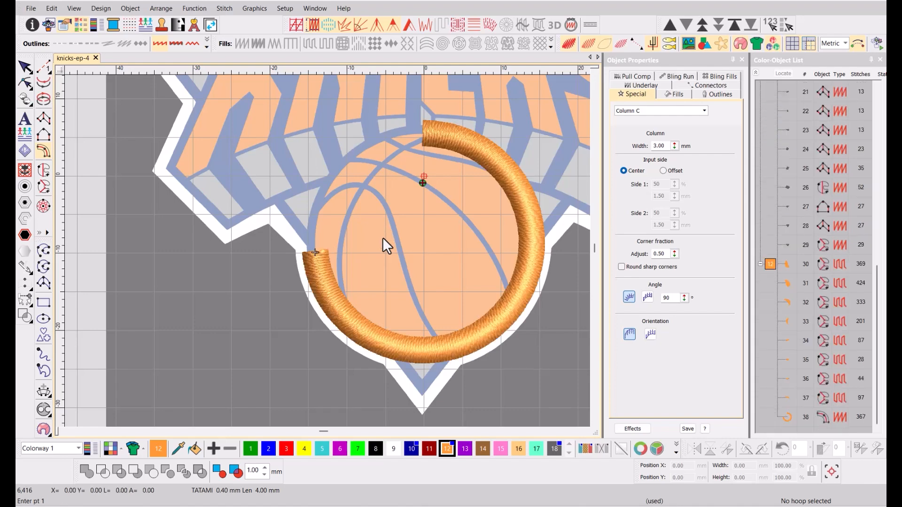
Recolor the rim column to blue color 10 and close it into a full ring.
key(Escape)
click(412, 448)
scroll(340, 255, up, 1)
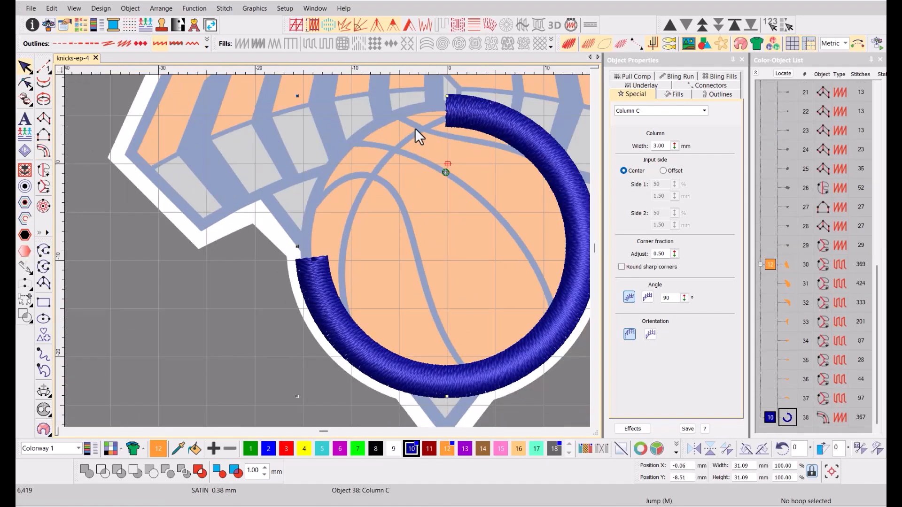
click(75, 9)
mouse_move(52, 9)
click(97, 208)
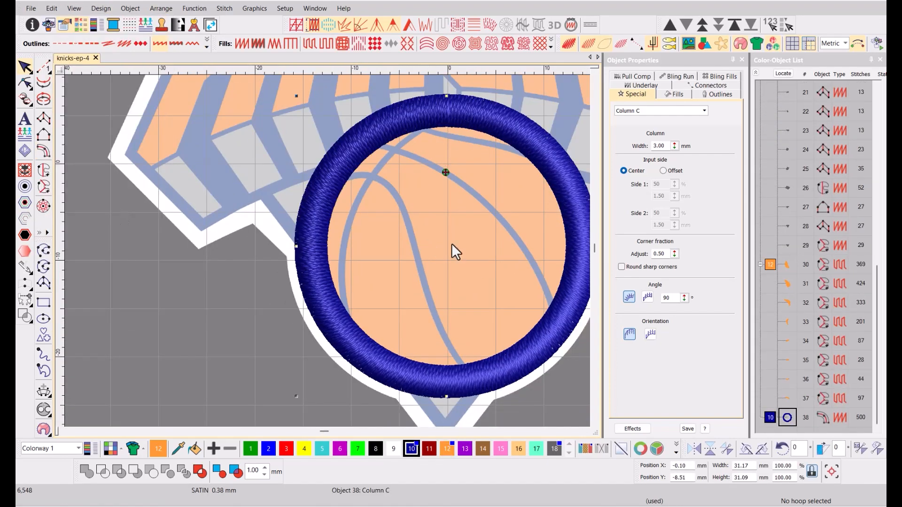
Set the ring's input side to Offset, with 70% on side 1 and 30% on side 2.
scroll(452, 243, up, 1)
key(t)
scroll(326, 237, up, 3)
scroll(343, 168, up, 3)
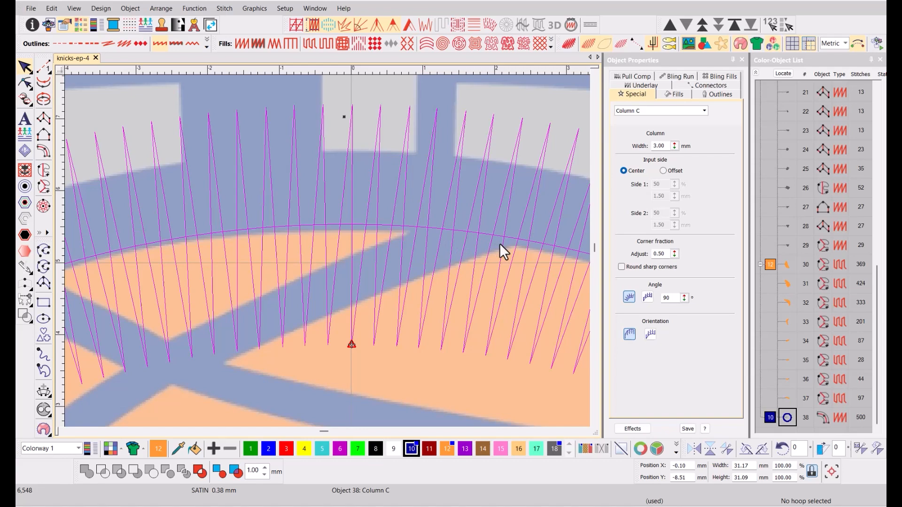
click(662, 171)
scroll(327, 252, down, 4)
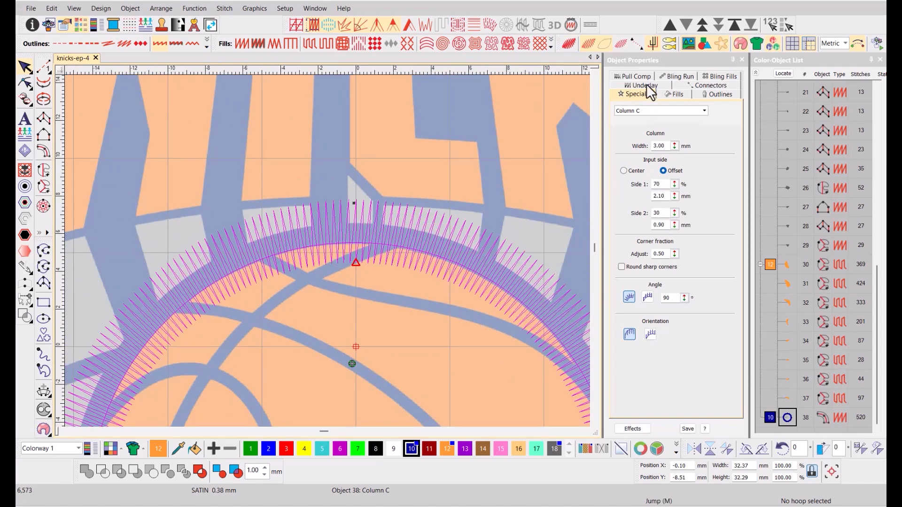
Give the ring a Center Run first underlay, leaving the second underlay off, and finish adjusting its column settings.
click(646, 85)
click(655, 135)
click(645, 145)
scroll(304, 256, up, 2)
scroll(327, 251, down, 4)
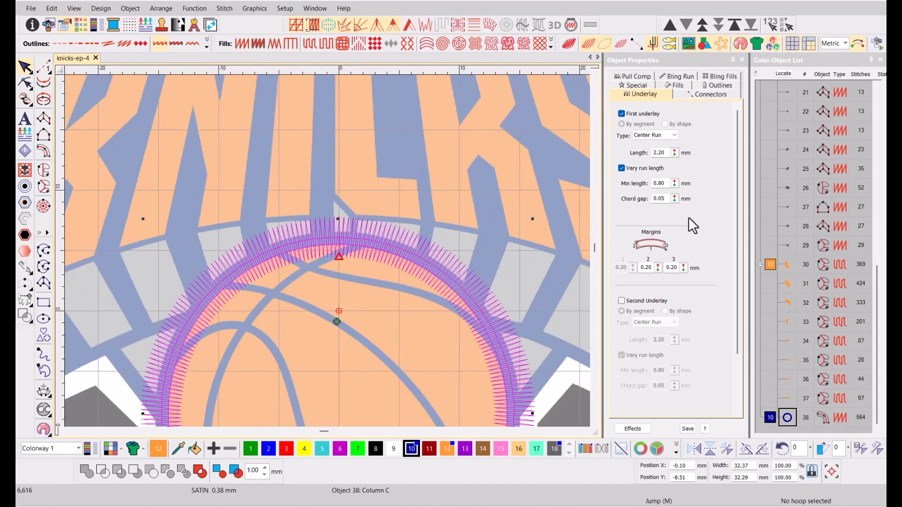
click(633, 85)
key(Return)
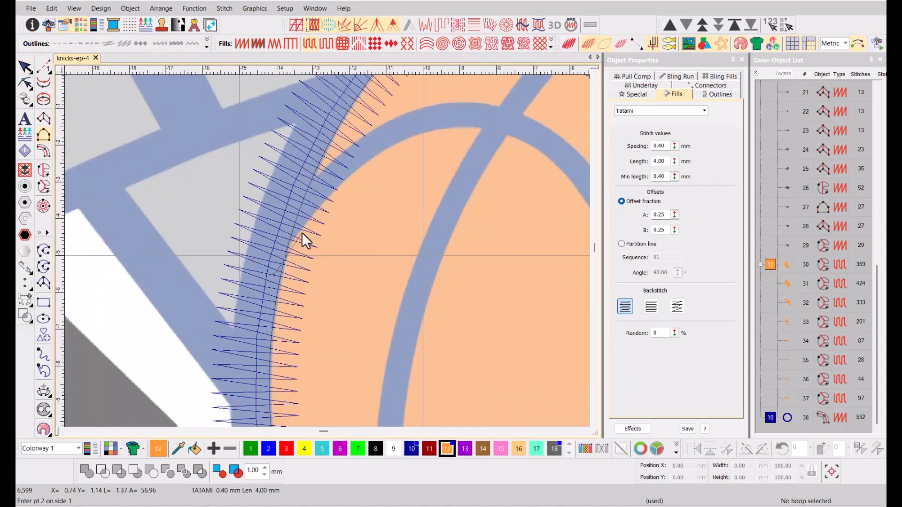
Trace the inner edge of the basketball's left arched seam as Column B side 1, ending inside the lower rim.
right_click(301, 230)
right_click(358, 167)
right_click(412, 135)
right_click(453, 127)
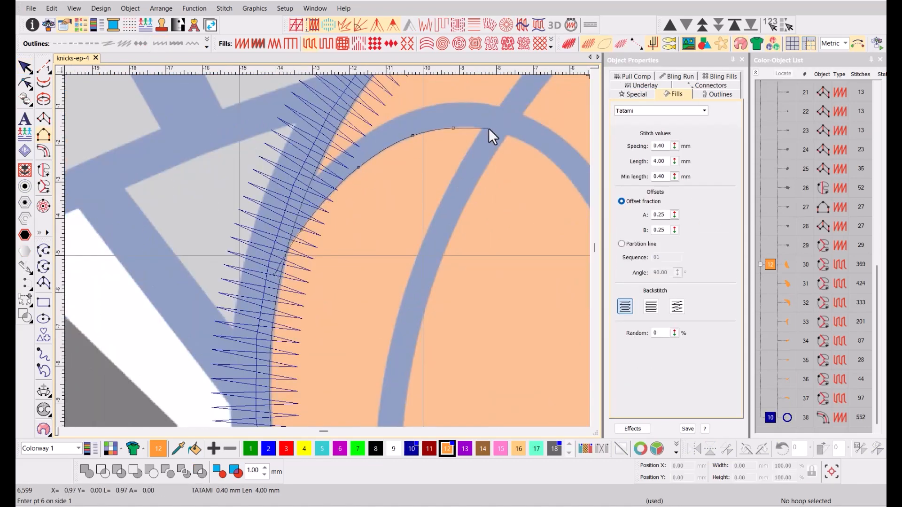
scroll(487, 128, down, 1)
right_click(328, 253)
right_click(366, 265)
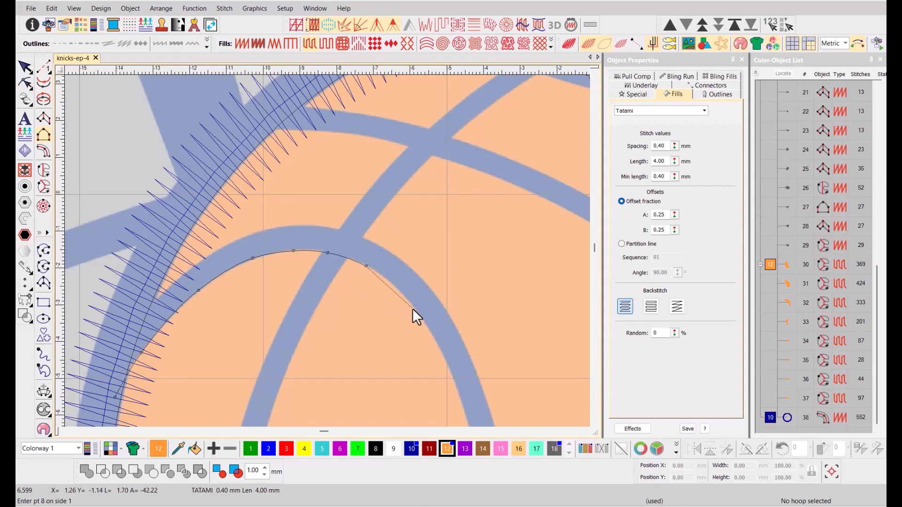
right_click(417, 308)
scroll(451, 384, down, 2)
right_click(329, 247)
right_click(351, 329)
right_click(332, 262)
right_click(368, 371)
right_click(385, 376)
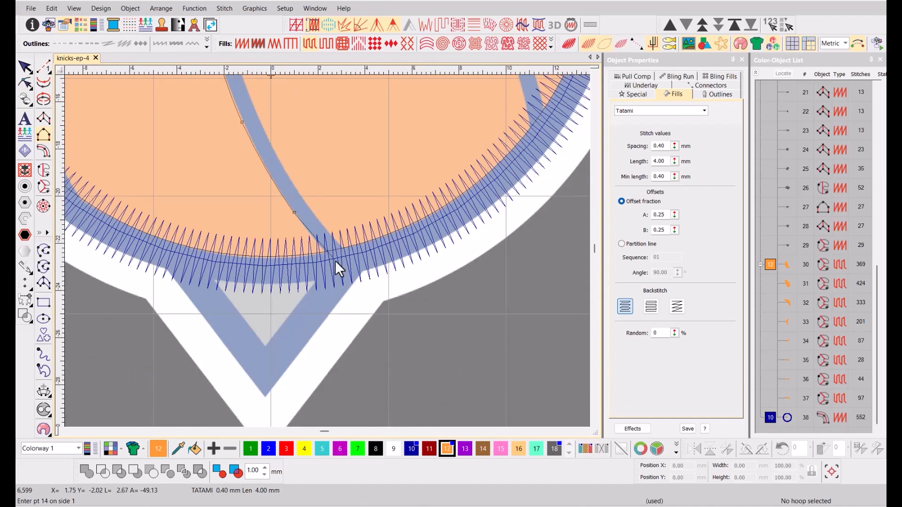
right_click(334, 261)
key(Return)
Trace the outer edge of the left arched seam as side 2 and generate the Column B shape.
scroll(334, 260, down, 3)
right_click(288, 292)
right_click(323, 238)
right_click(367, 199)
right_click(434, 160)
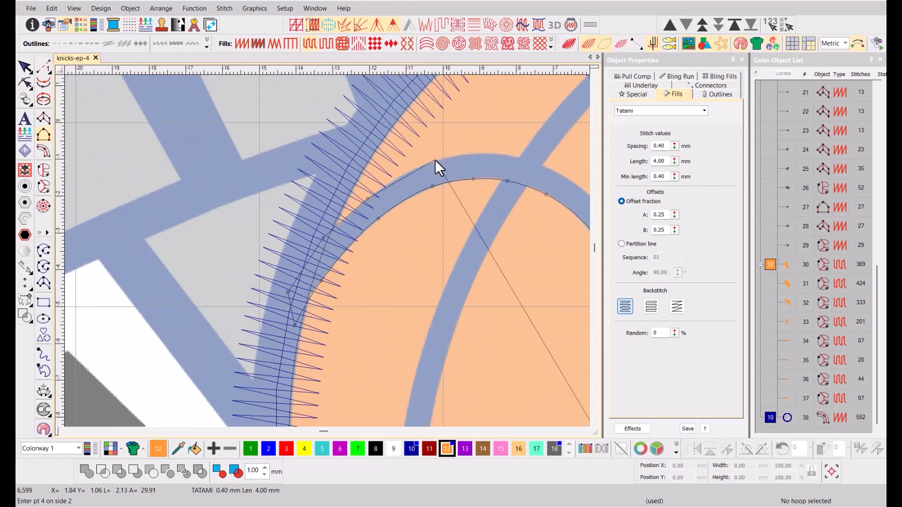
right_click(490, 153)
right_click(554, 172)
right_click(480, 237)
right_click(515, 286)
right_click(355, 317)
right_click(377, 268)
right_click(398, 370)
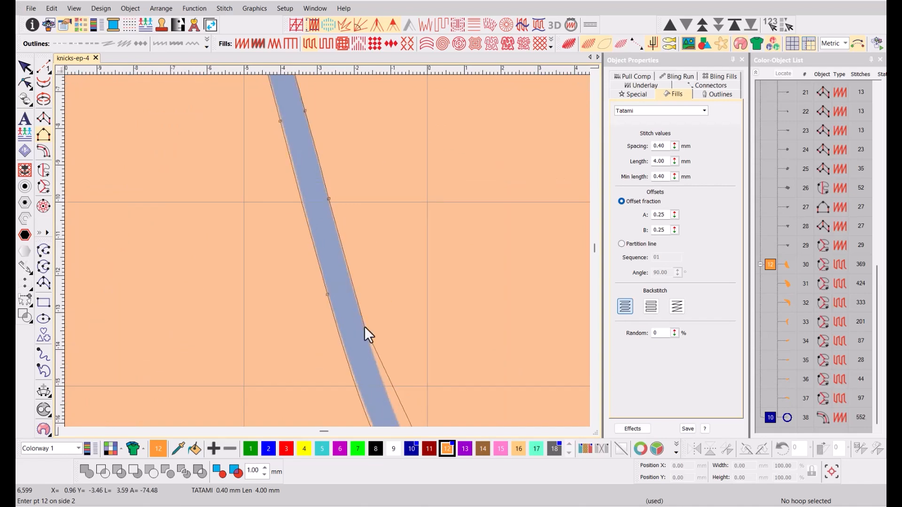
right_click(364, 326)
right_click(365, 339)
scroll(339, 276, down, 2)
key(Return)
scroll(322, 241, down, 2)
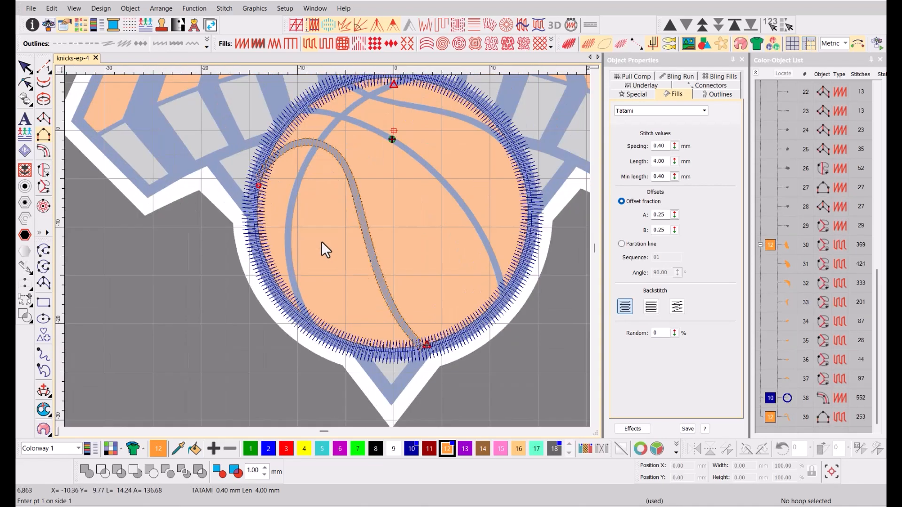
Convert the left arched seam to Satin and add stitch angles across it along its curve down to the lower end.
key(k)
scroll(264, 178, up, 4)
scroll(452, 164, down, 3)
click(321, 295)
click(342, 310)
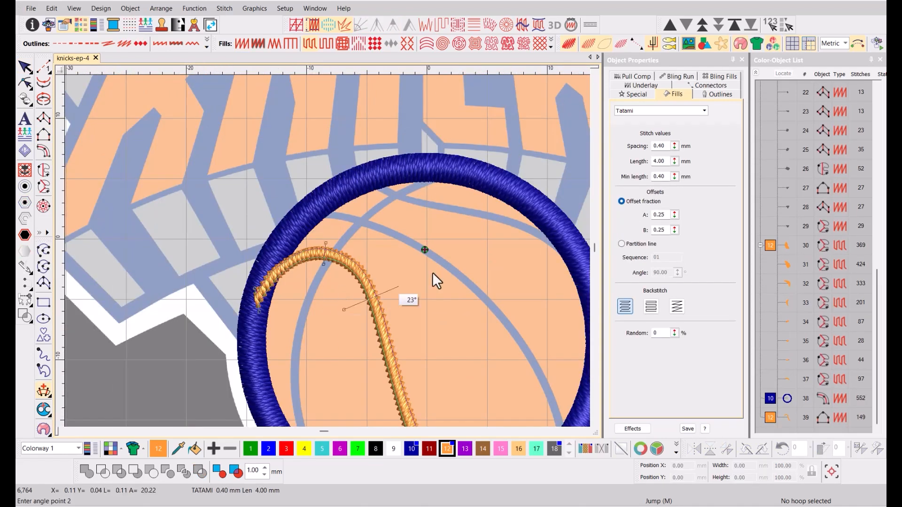
click(432, 272)
scroll(397, 318, down, 2)
click(306, 300)
click(353, 281)
key(Return)
Reshape the arched seam's upper left end by moving its outer corner point farther into the blue ring.
key(h)
scroll(237, 223, up, 5)
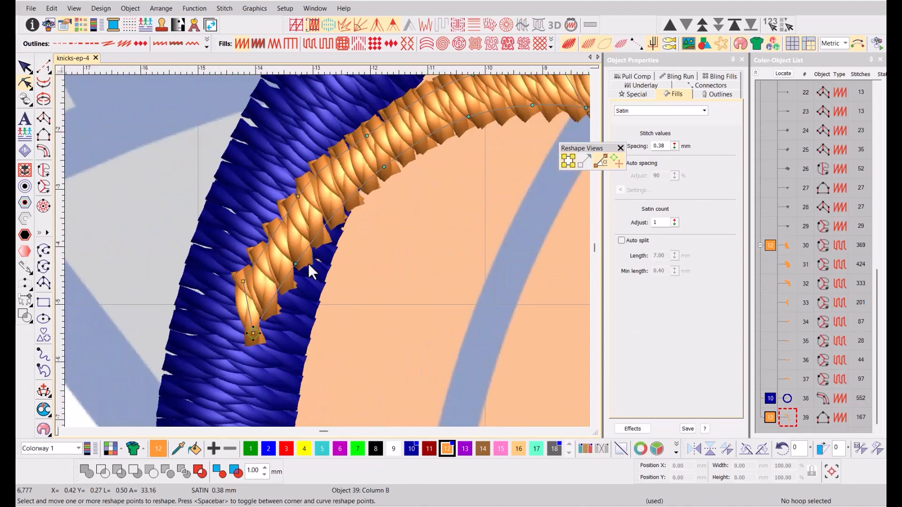
drag(242, 283, 216, 316)
scroll(308, 234, down, 4)
scroll(337, 266, down, 2)
scroll(337, 264, up, 2)
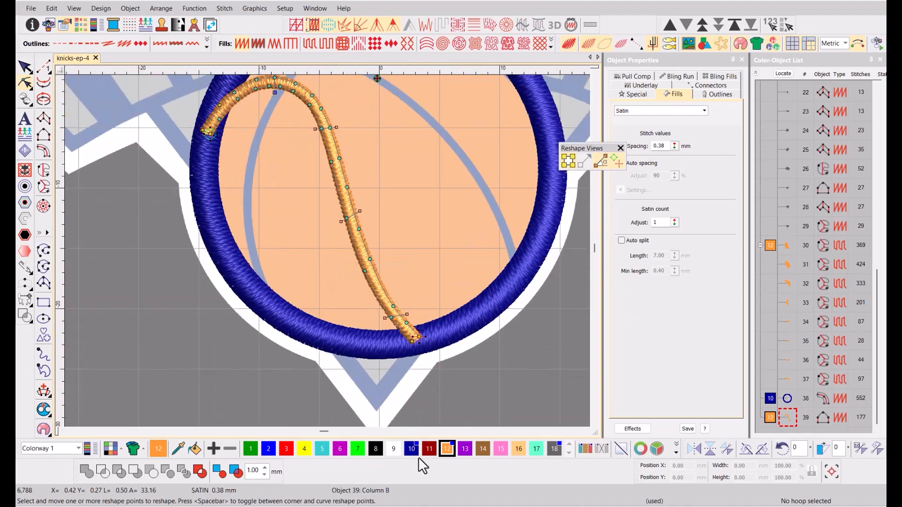
Recolor the left arched seam to blue color 10 and set its pull compensation to 0.50 mm.
click(411, 449)
scroll(323, 235, down, 1)
key(Escape)
click(633, 76)
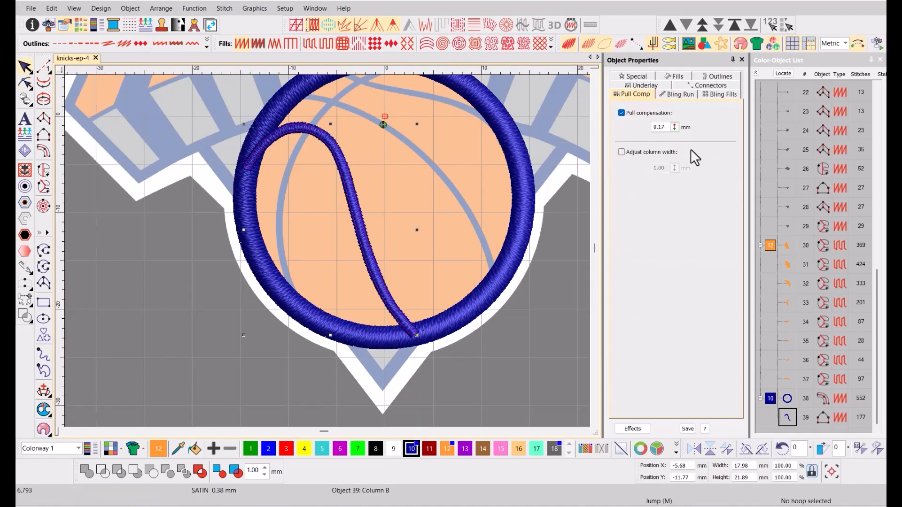
double_click(660, 127)
text(5)
key(Return)
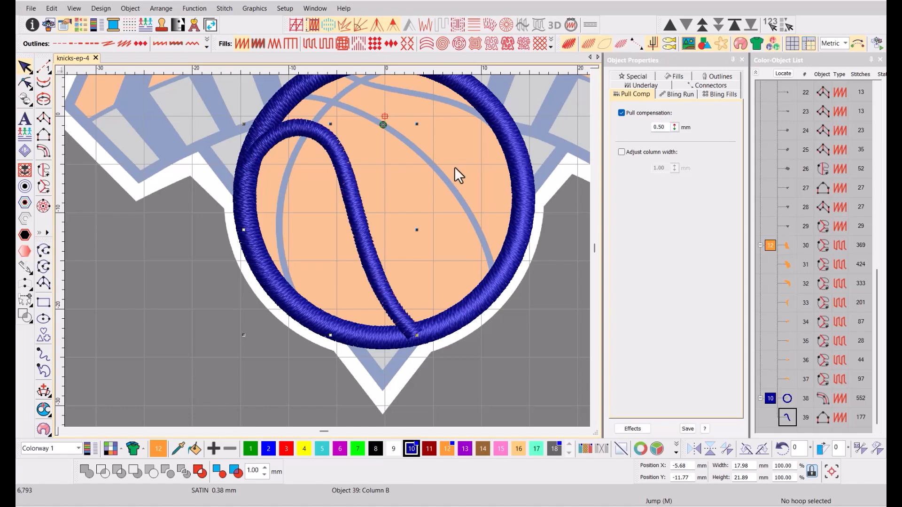
Measure the length of a satin stitch across the arched seam in outline stitch view.
key(t)
scroll(352, 214, up, 10)
key(m)
click(241, 247)
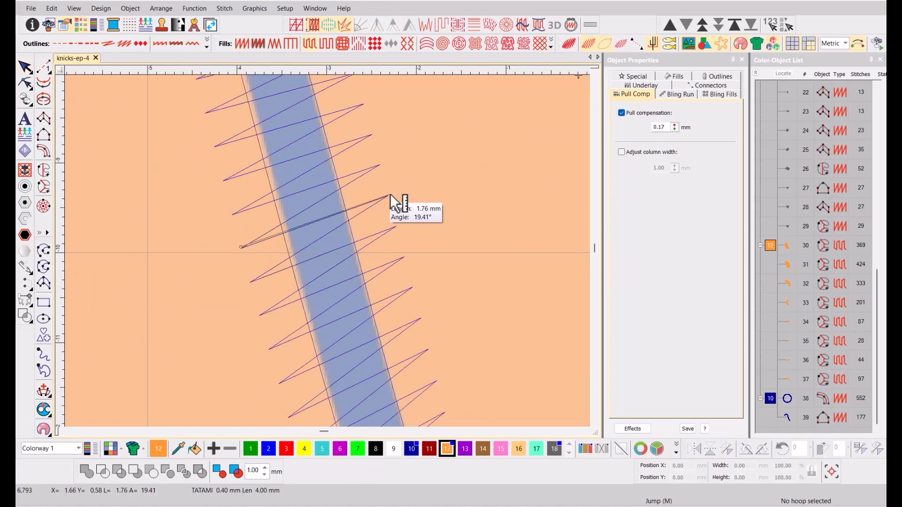
scroll(388, 196, down, 8)
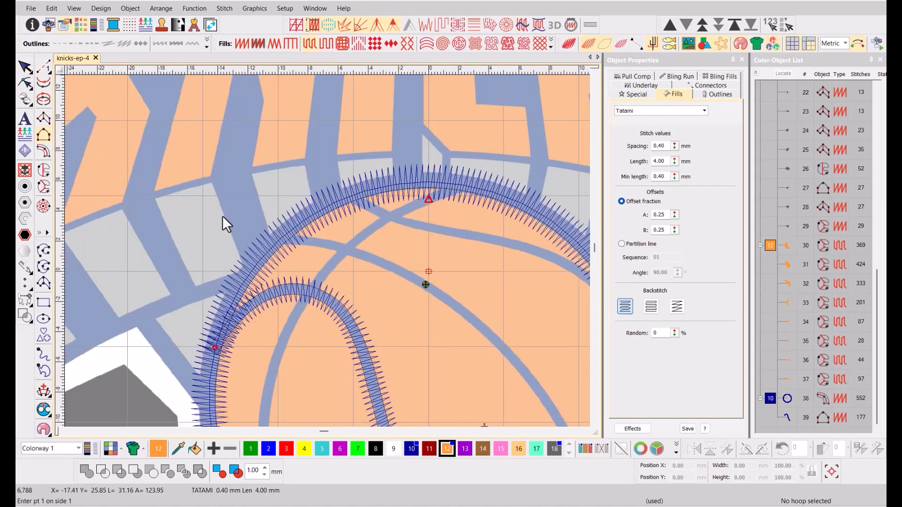
Trace the lower edge of the long diagonal seam as Column B side 1, from the upper left rim to the lower right rim.
click(274, 245)
right_click(304, 246)
right_click(345, 254)
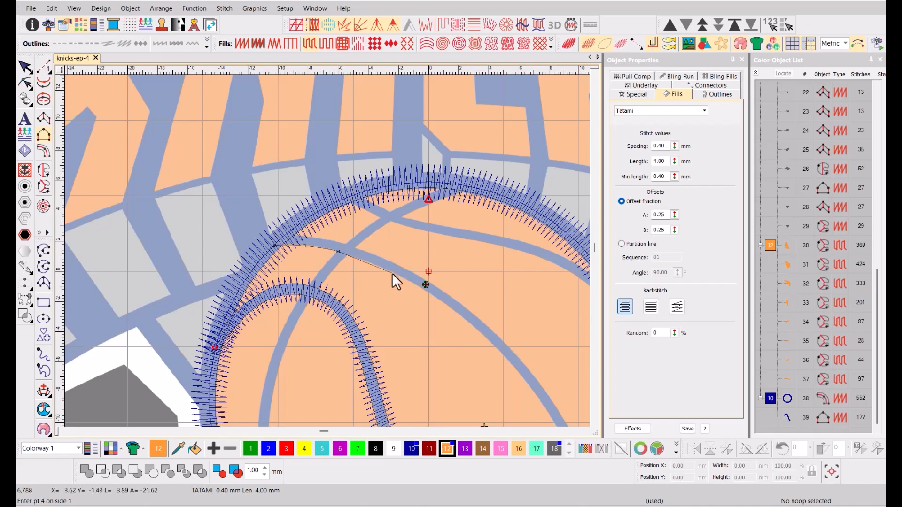
right_click(392, 273)
right_click(464, 319)
right_click(533, 393)
scroll(533, 393, up, 1)
right_click(372, 264)
right_click(396, 330)
click(398, 367)
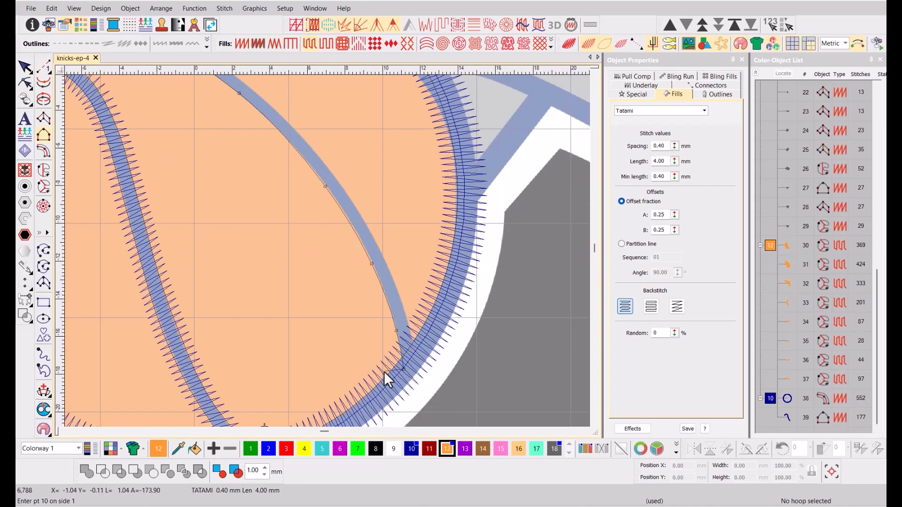
key(Return)
Trace the upper edge of the long diagonal seam as side 2 and generate the Column B shape.
scroll(385, 370, down, 4)
scroll(296, 185, up, 5)
click(296, 182)
right_click(331, 185)
right_click(407, 198)
right_click(477, 224)
right_click(559, 274)
scroll(560, 275, down, 2)
right_click(318, 226)
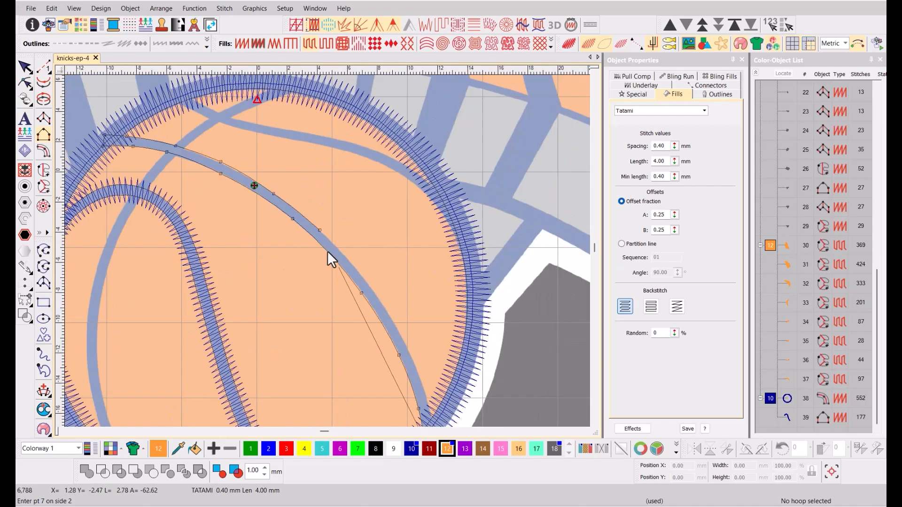
scroll(328, 251, up, 2)
right_click(348, 242)
right_click(396, 308)
right_click(434, 380)
right_click(402, 370)
click(369, 345)
key(Return)
scroll(322, 247, down, 5)
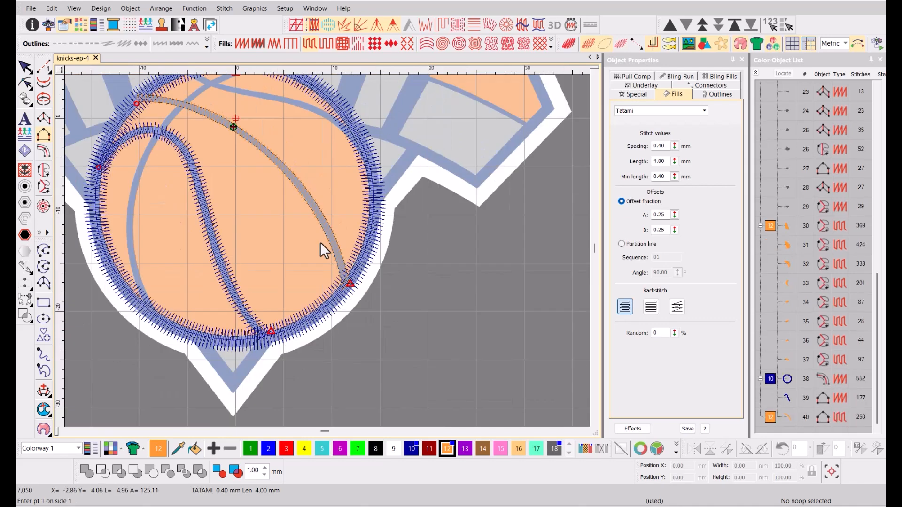
Change the diagonal seam's fill to Satin and recolor it to blue color 10.
scroll(294, 234, up, 4)
scroll(329, 307, down, 2)
scroll(342, 328, up, 2)
key(Escape)
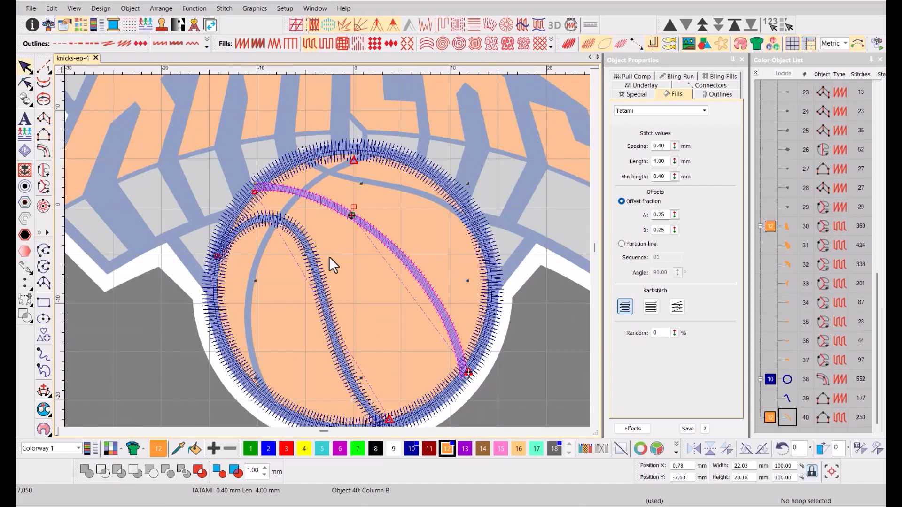
click(243, 44)
click(412, 450)
key(t)
Set the diagonal seam's pull compensation to 0.5 mm.
click(632, 76)
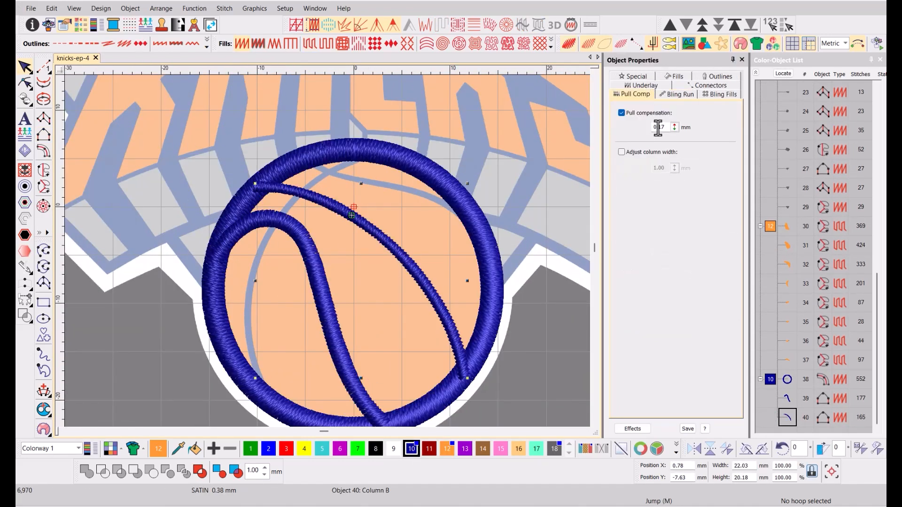
double_click(659, 127)
text(0.5)
key(Return)
Add three stitch angles across the diagonal seam, at its middle, lower right and upper left portions.
click(43, 390)
click(409, 214)
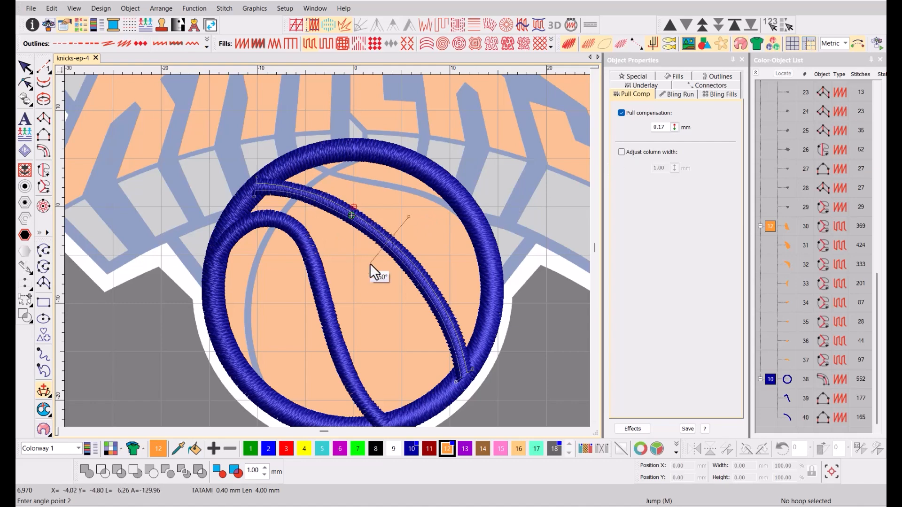
click(370, 263)
click(420, 350)
click(474, 329)
click(313, 224)
click(344, 182)
key(Return)
key(Escape)
key(Escape)
Trace the lower edge of the upper right seam as side 1 of a blue Satin Column B, from the top rim to the right rim.
scroll(347, 183, up, 2)
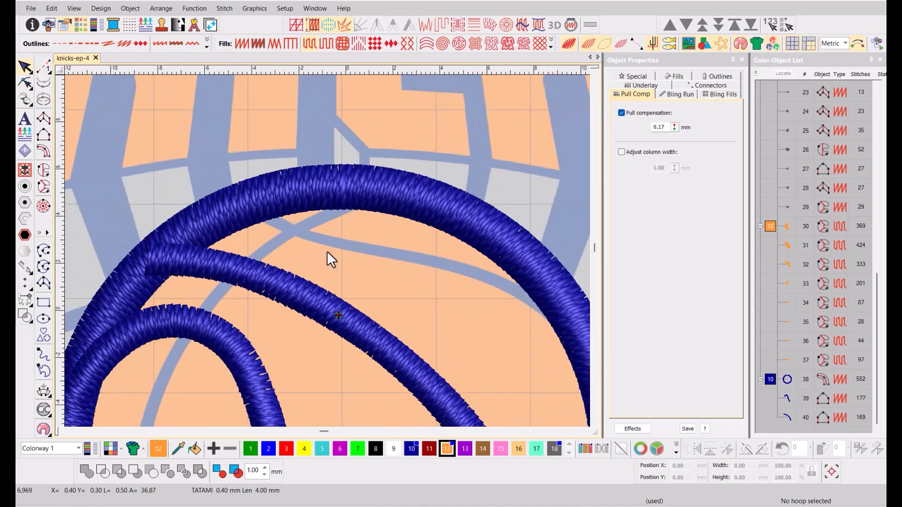
key(t)
click(43, 135)
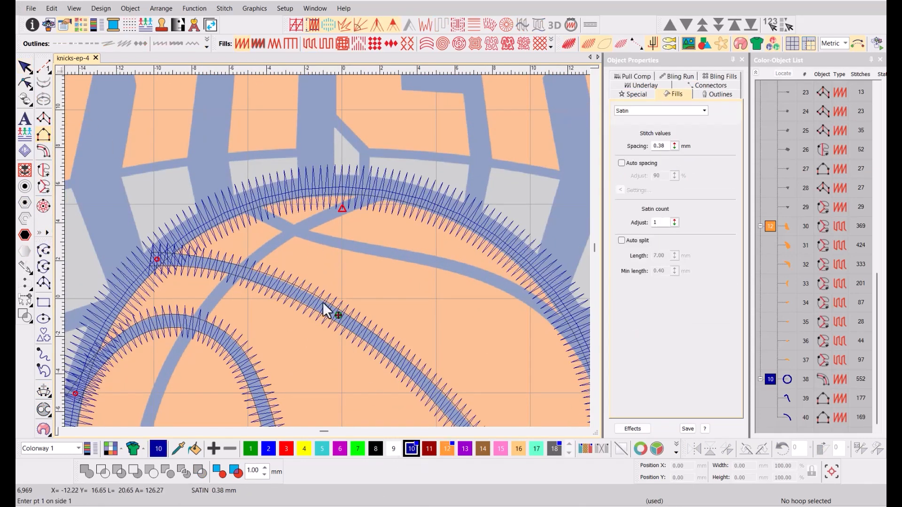
click(239, 211)
click(277, 229)
click(313, 243)
click(377, 255)
click(437, 269)
click(486, 284)
click(419, 279)
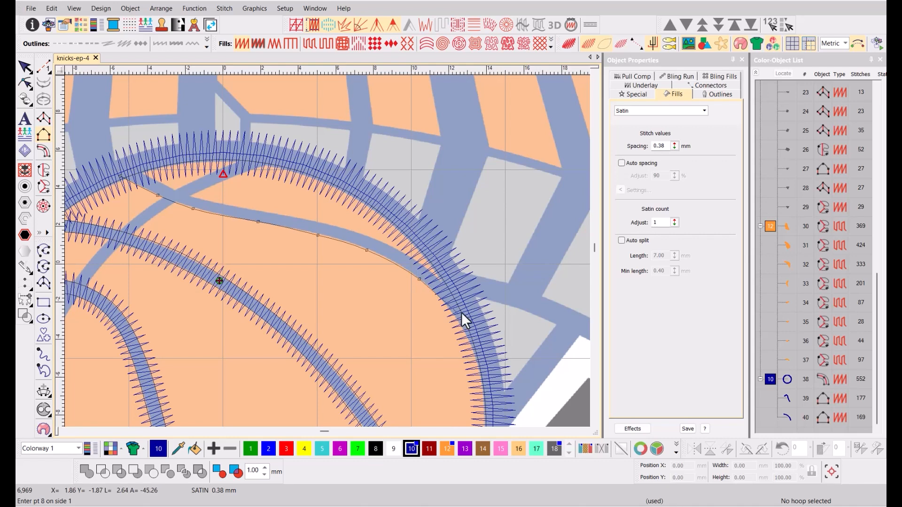
click(463, 312)
key(Return)
Trace the upper edge of the upper right seam as side 2 and generate the Satin column.
click(129, 165)
click(149, 177)
click(192, 195)
click(230, 206)
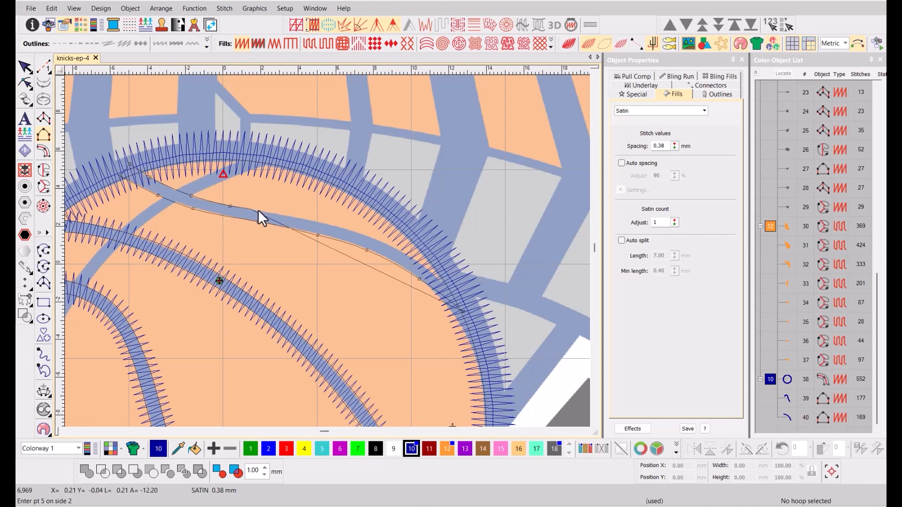
click(291, 216)
click(351, 230)
click(470, 302)
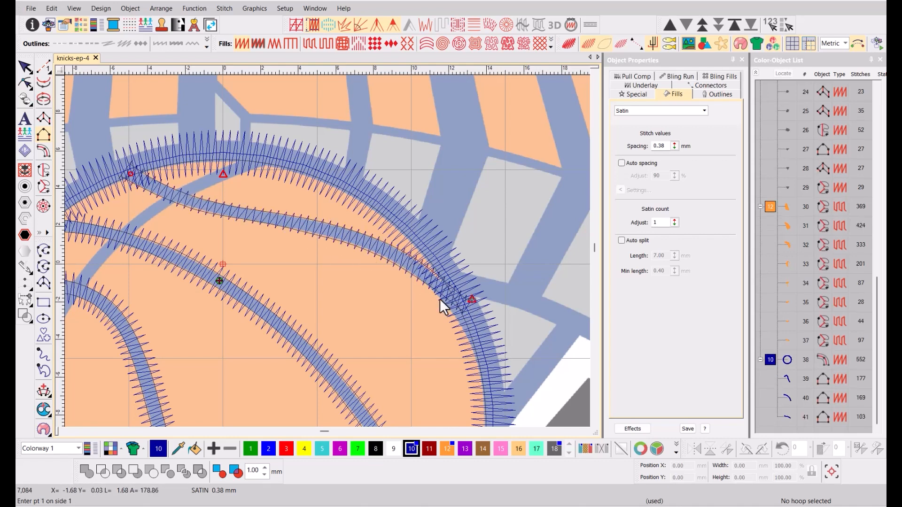
Add stitch angles across the upper right seam at its lower right and upper left portions.
key(Return)
click(438, 234)
click(403, 291)
click(206, 182)
click(185, 228)
key(Return)
Set the upper right seam's pull compensation to 0.50 mm.
key(h)
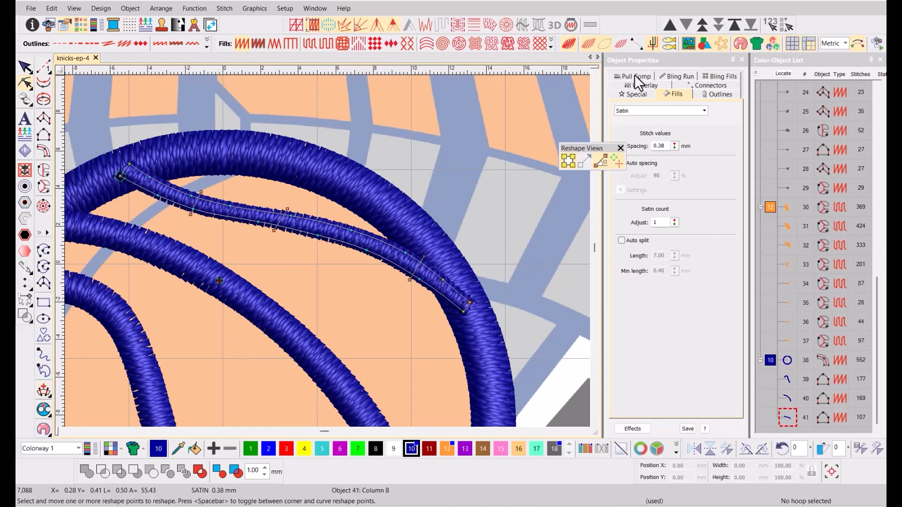
click(634, 75)
double_click(658, 128)
text(.3)
key(Return)
key(Escape)
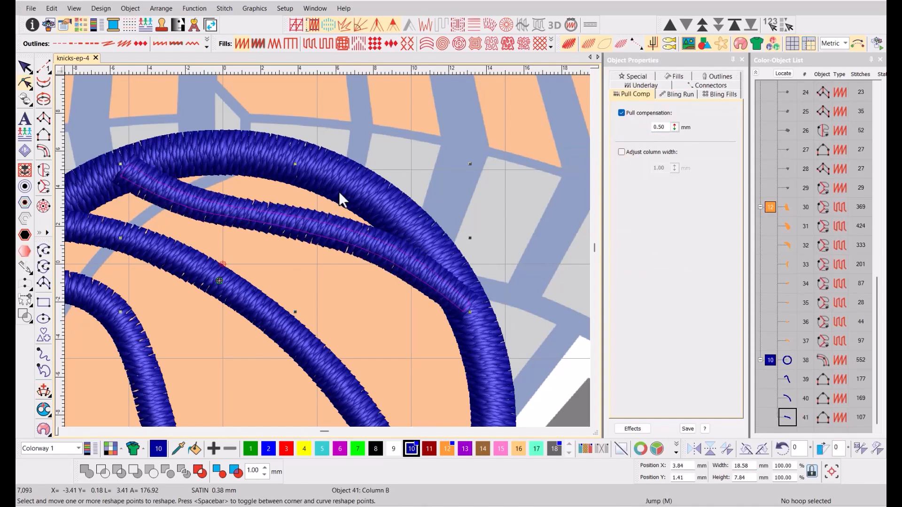
Trace the right edge of the ball's left curved seam as side 1 of a Column B, from the lower left rim to the top rim.
key(Escape)
scroll(327, 252, down, 4)
scroll(326, 252, up, 1)
key(t)
click(44, 134)
scroll(320, 325, up, 4)
click(346, 276)
right_click(313, 205)
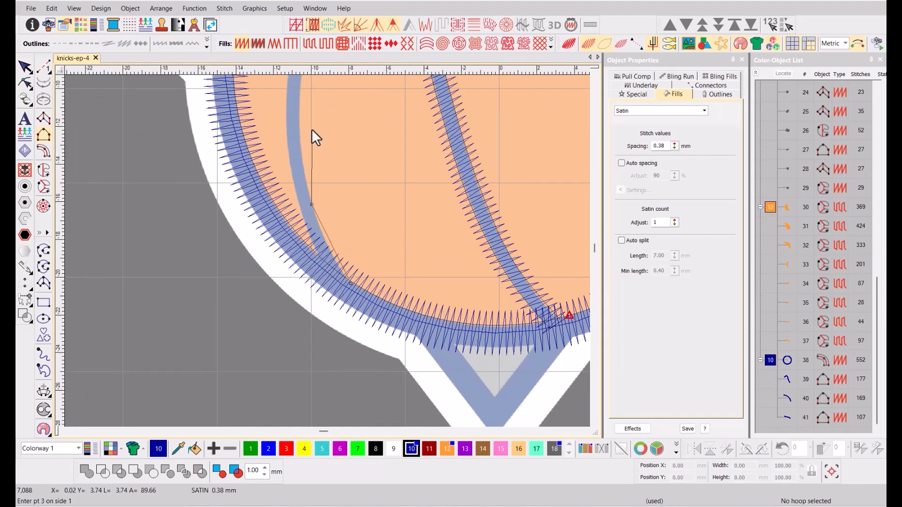
right_click(313, 101)
right_click(319, 171)
right_click(357, 200)
right_click(409, 161)
click(486, 125)
key(Return)
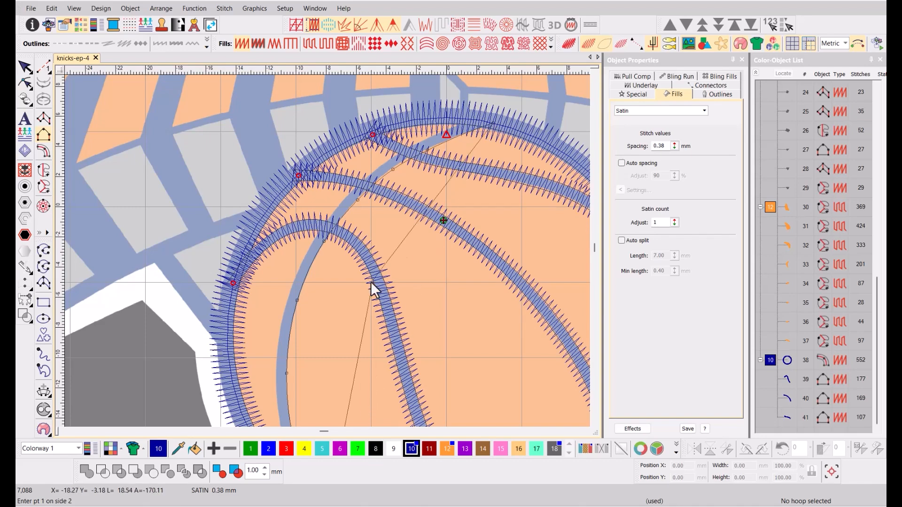
Trace the left edge of the curved seam as side 2 up to the top rim and generate the Satin column.
click(342, 265)
right_click(323, 228)
right_click(302, 159)
right_click(313, 165)
right_click(326, 105)
right_click(360, 116)
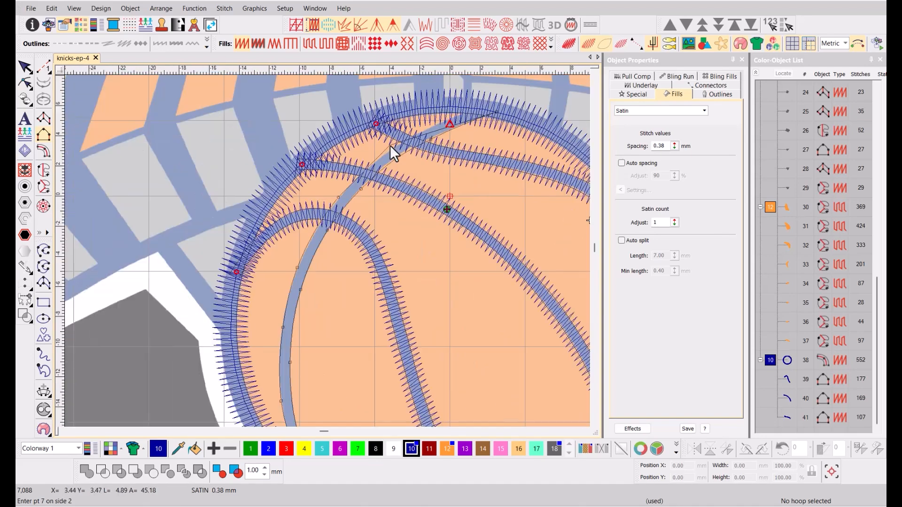
right_click(391, 148)
right_click(435, 123)
click(489, 103)
key(Return)
Set the pull compensation of the left curved seam to 0.5 mm.
scroll(319, 181, down, 3)
key(t)
click(632, 76)
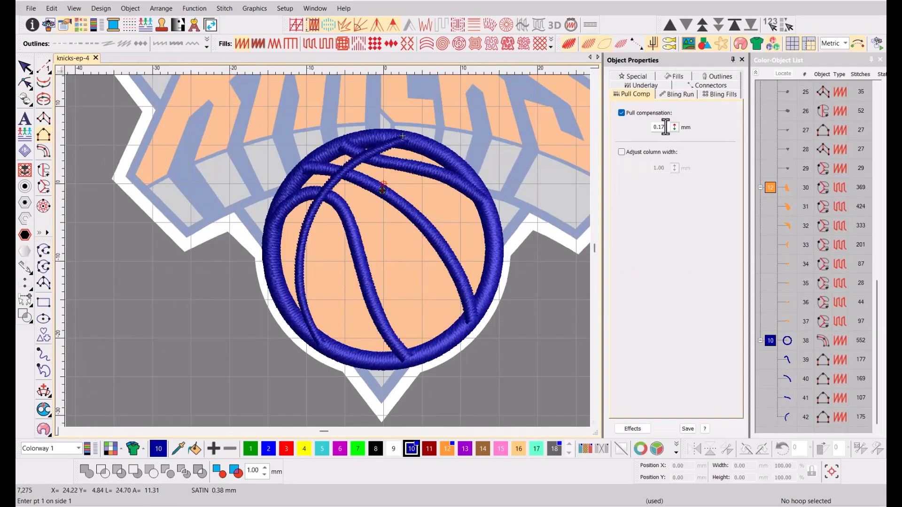
double_click(659, 127)
text(.5)
key(Return)
key(Escape)
double_click(660, 127)
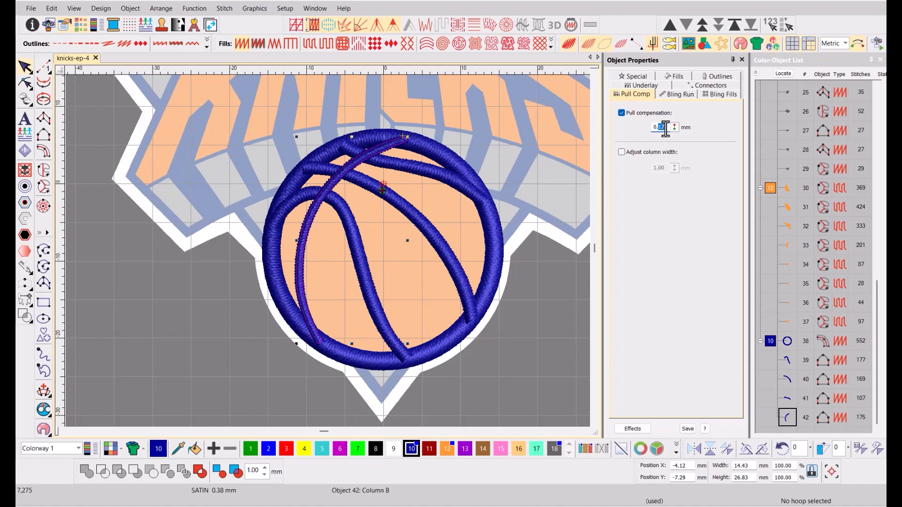
text(.5)
key(Return)
key(ctrl+h)
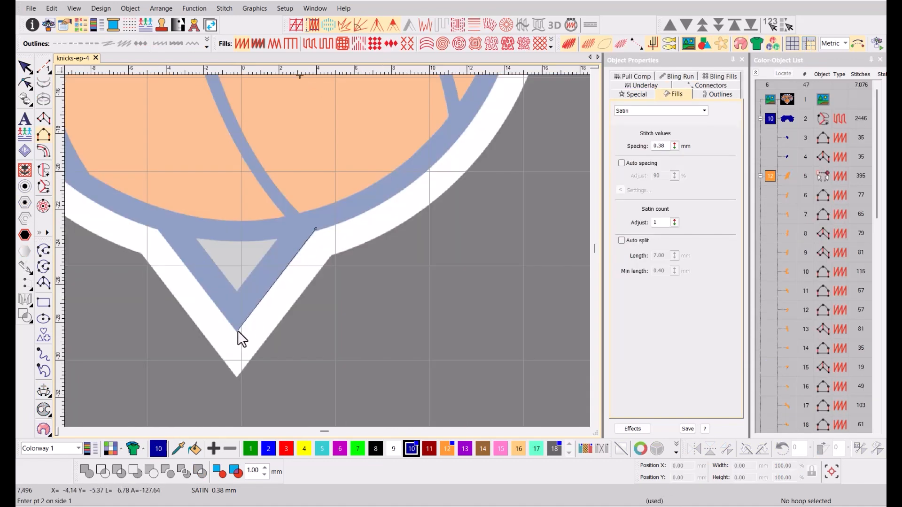
Outline the white border from right of the bottom tip around the ball's left side as a Satin Column B, inner edge first.
scroll(326, 257, up, 4)
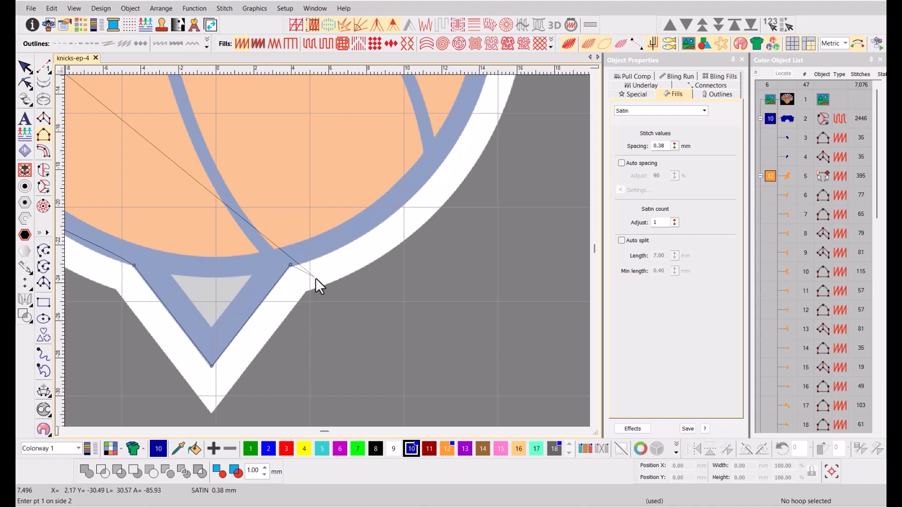
click(318, 276)
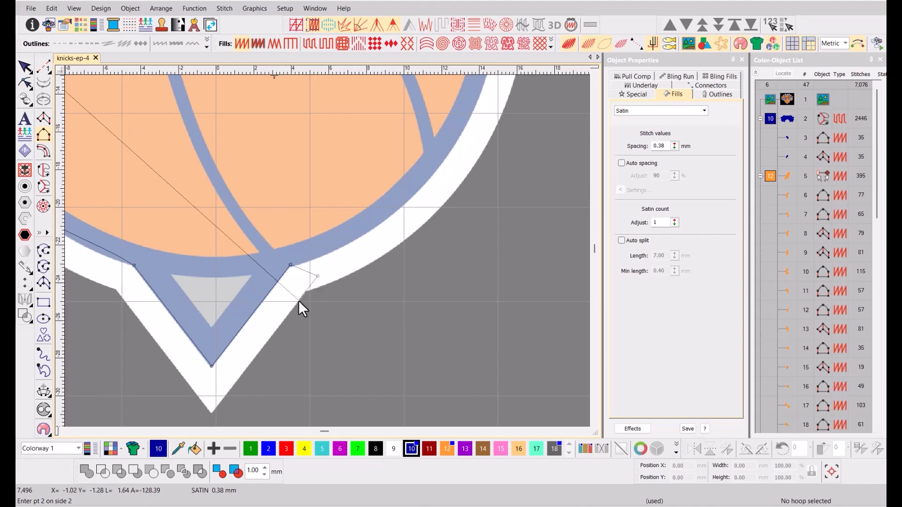
click(299, 301)
click(269, 334)
click(175, 210)
click(103, 177)
scroll(103, 177, down, 2)
right_click(266, 188)
scroll(240, 142, up, 2)
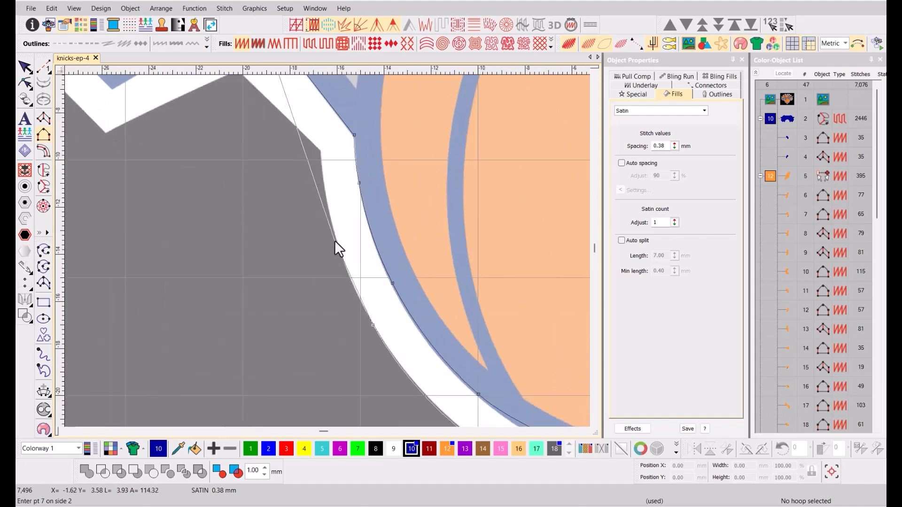
right_click(335, 241)
click(323, 157)
click(272, 145)
key(Return)
Outline the border's lower left section as a black Satin Column B, from the notch beside the ball to the notch left of the K.
scroll(274, 137, down, 3)
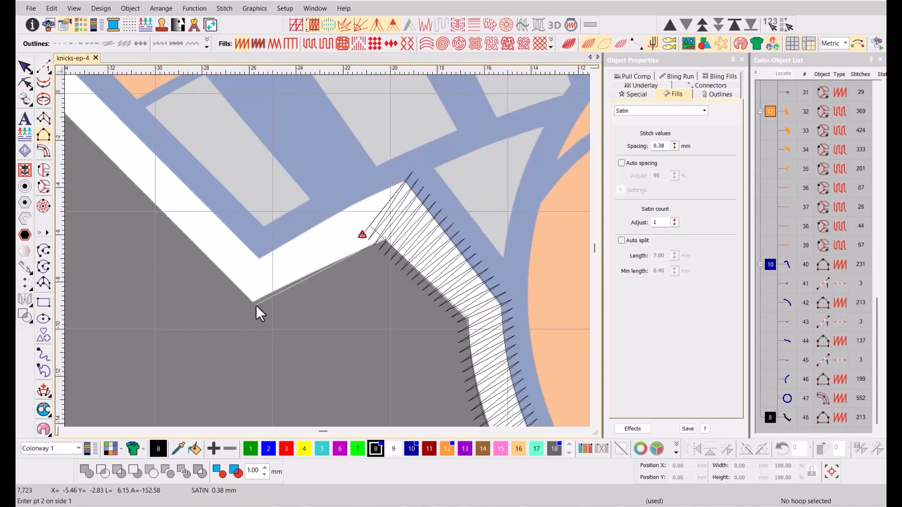
scroll(212, 123, down, 3)
scroll(485, 309, up, 5)
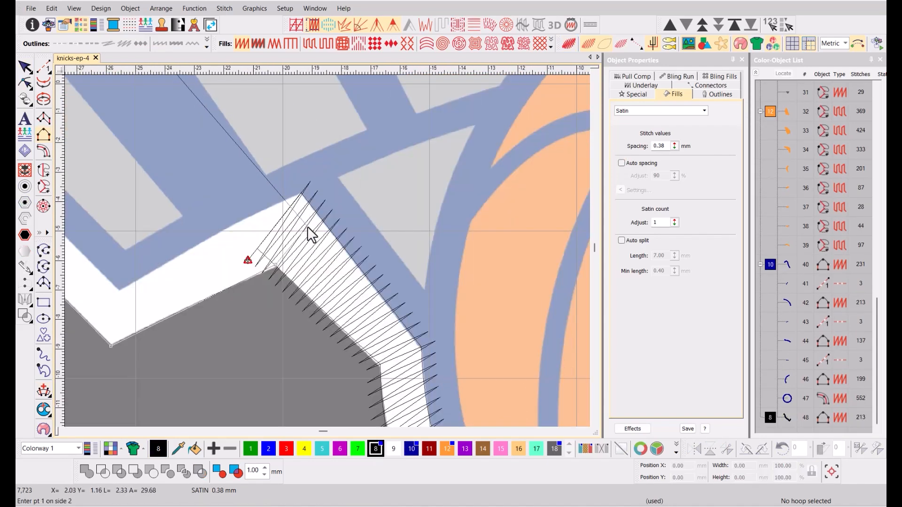
click(303, 189)
click(117, 289)
scroll(81, 178, down, 2)
click(204, 169)
scroll(203, 168, down, 2)
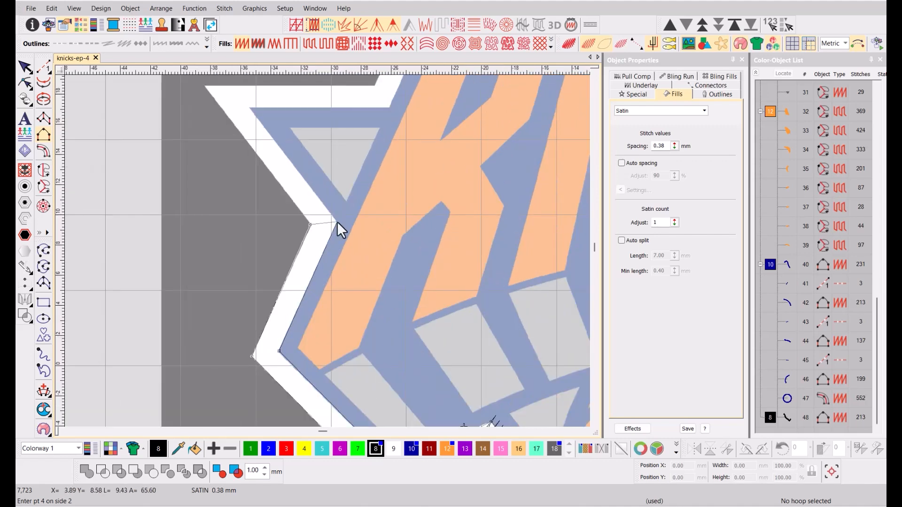
click(337, 221)
key(Return)
Add stitch angles across the lower left border column, at its bottom corner and along its upper arm.
scroll(343, 235, down, 2)
scroll(379, 347, down, 1)
key(t)
scroll(320, 263, up, 3)
key(ctrl+h)
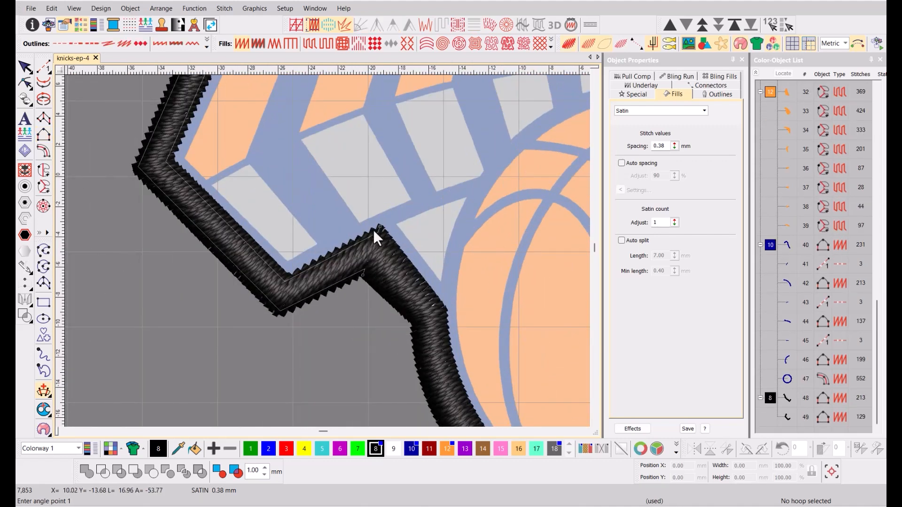
click(293, 245)
click(283, 336)
scroll(268, 232, down, 2)
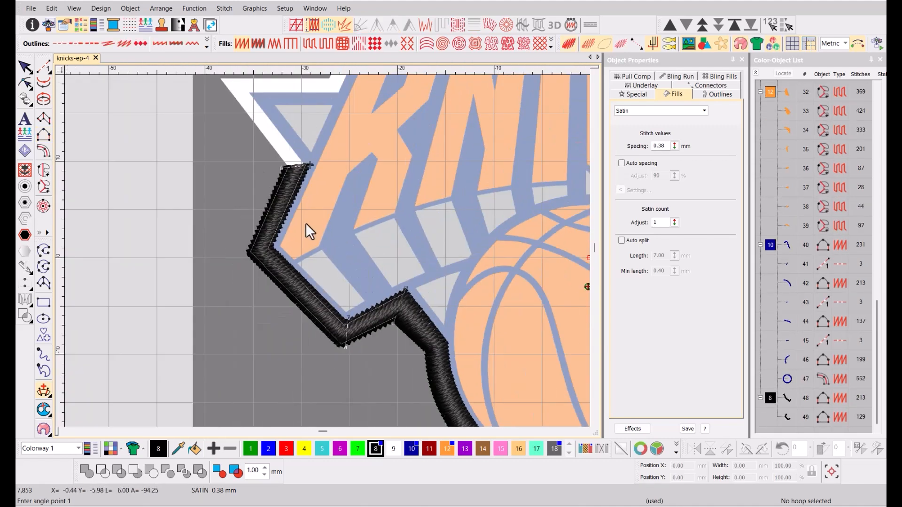
click(312, 225)
click(271, 206)
key(Return)
click(330, 229)
click(233, 219)
key(Return)
key(Escape)
Digitize the white border's far upper left tip as a small black Satin column.
scroll(308, 287, up, 4)
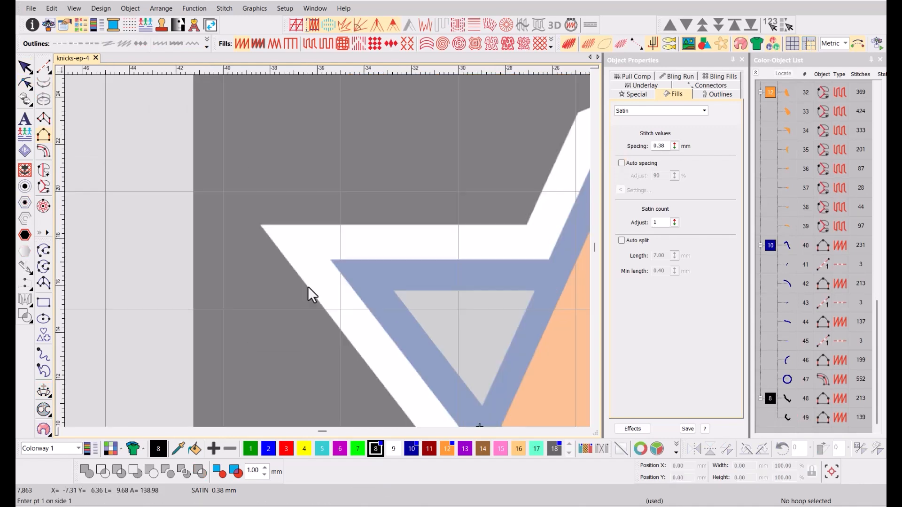
click(264, 233)
key(Return)
click(339, 224)
click(270, 219)
key(Return)
scroll(331, 252, down, 3)
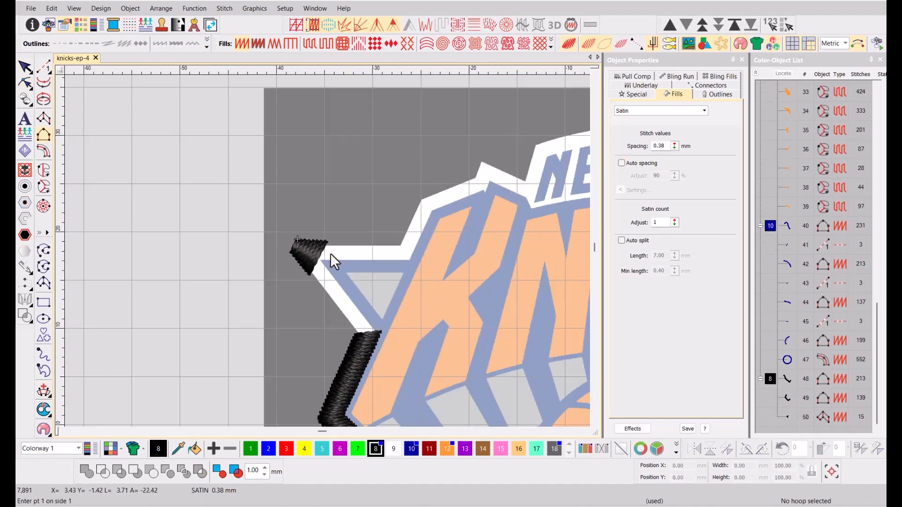
Outline the border's left diagonal arm as a black Satin Column B, from the notch left of the K up to the tip piece.
scroll(371, 338, up, 3)
key(t)
click(413, 303)
click(260, 105)
key(Return)
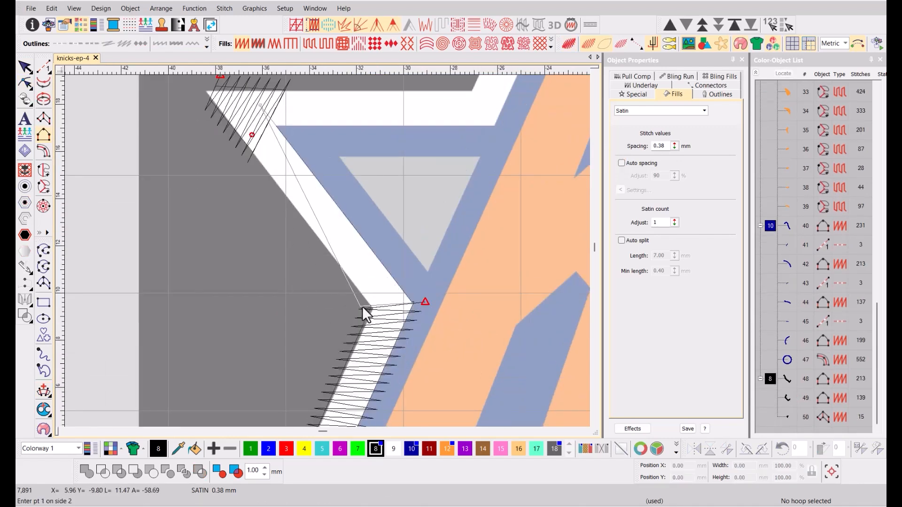
click(371, 308)
click(237, 131)
key(Return)
Outline the border's horizontal arm above the left triangle as a black Satin Column B, from the K side to the tip piece.
scroll(291, 197, down, 3)
scroll(371, 131, up, 3)
click(410, 177)
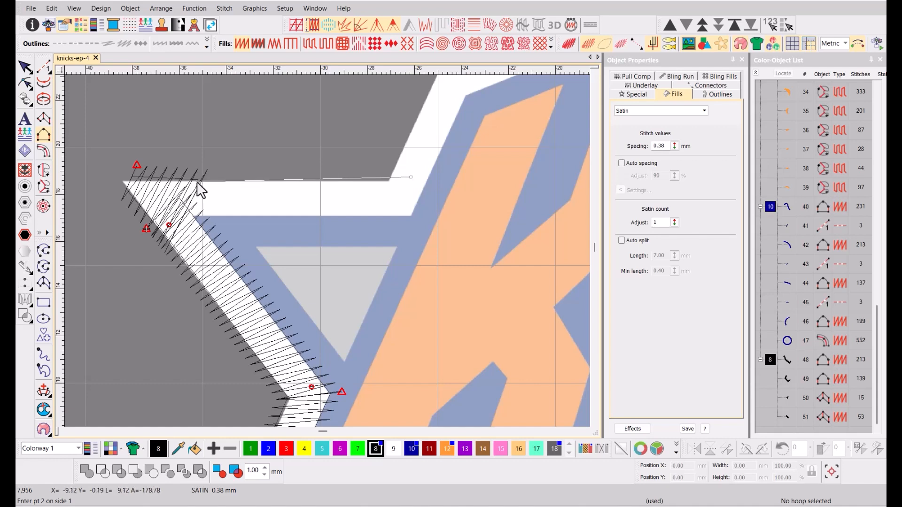
click(203, 180)
click(179, 188)
key(Return)
click(410, 216)
click(194, 216)
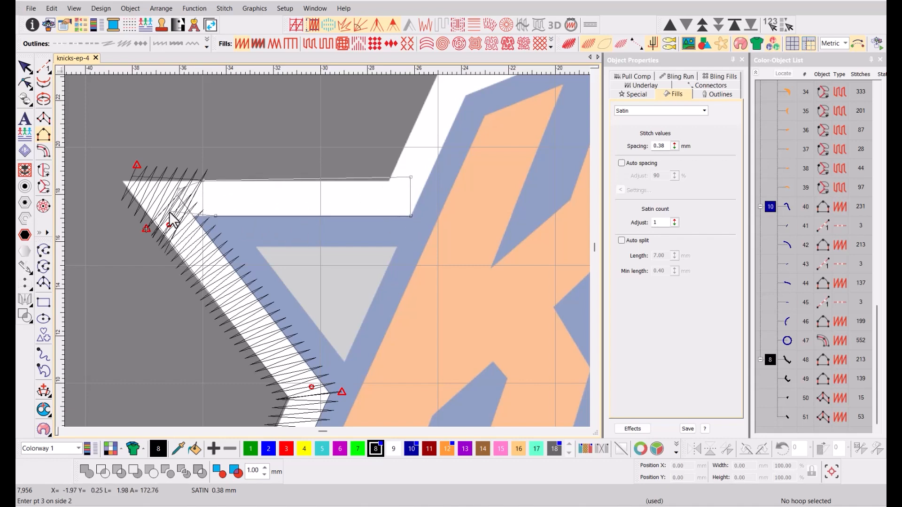
click(170, 216)
key(Return)
Reshape the lower end of the left diagonal border column to adjust its join with the column below.
scroll(310, 214, down, 3)
scroll(306, 258, up, 4)
key(h)
click(284, 294)
drag(306, 343, 328, 354)
click(300, 320)
mouse_move(300, 320)
mouse_down()
mouse_move(306, 341)
mouse_move(288, 330)
mouse_up()
key(t)
scroll(269, 333, down, 2)
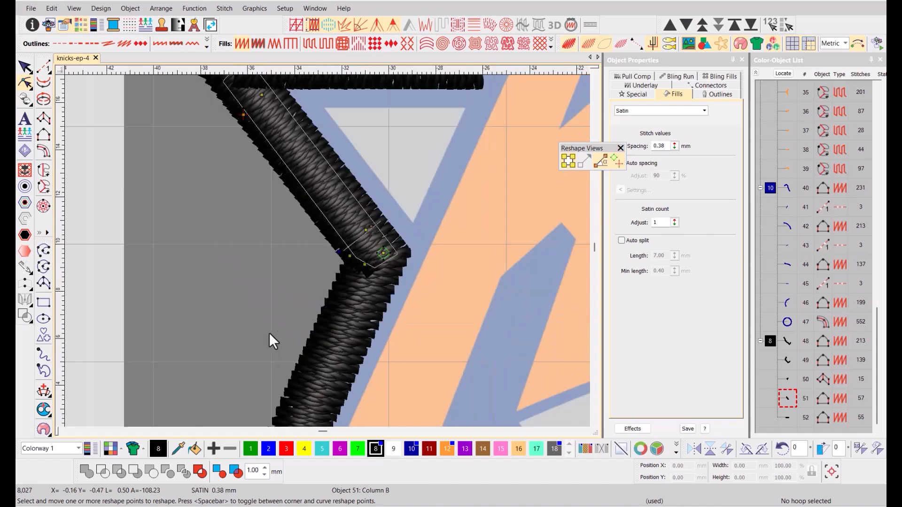
key(Escape)
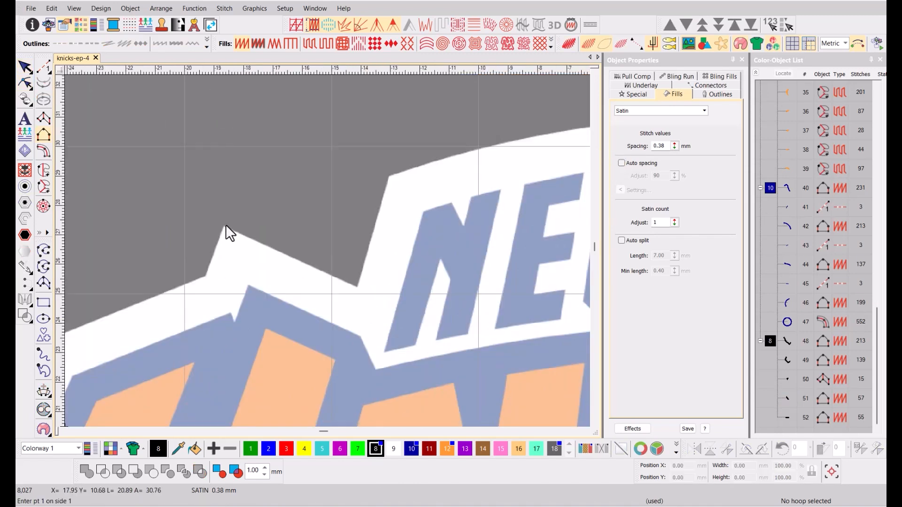
Outline the border section from the peak above the K down to the N of NEW as a black Satin Column B.
click(224, 225)
click(383, 299)
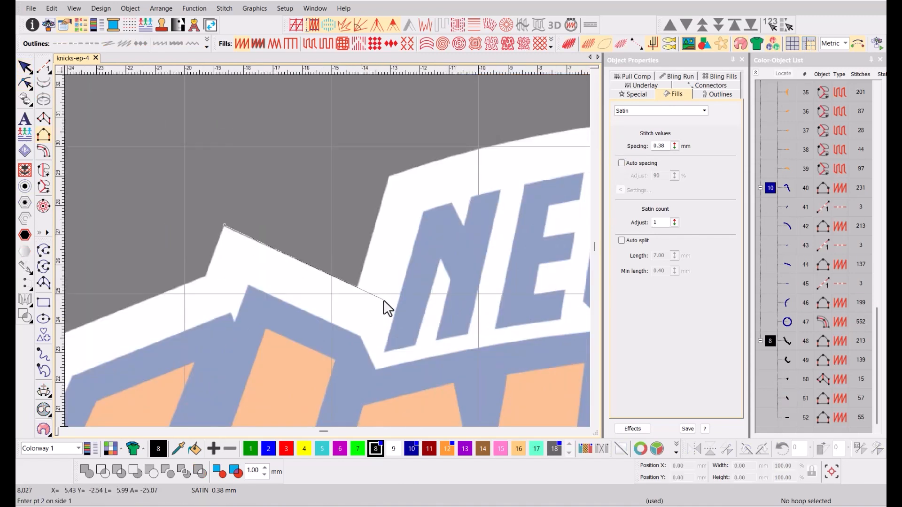
key(Return)
click(204, 278)
click(247, 286)
click(365, 340)
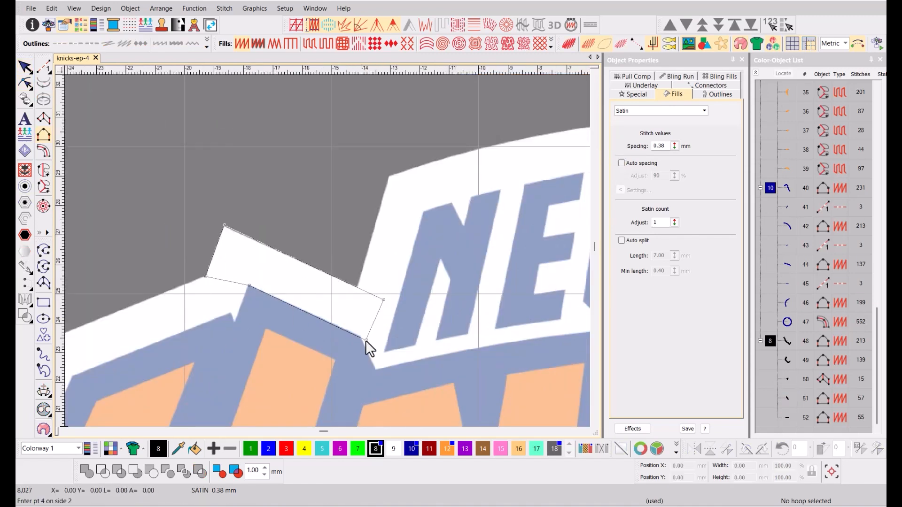
key(Return)
Outline the border around the K's upper left as a black Satin Column B, from the horizontal arm to the peak's column.
scroll(221, 278, down, 1)
scroll(191, 409, up, 1)
click(306, 285)
click(376, 134)
scroll(376, 134, down, 1)
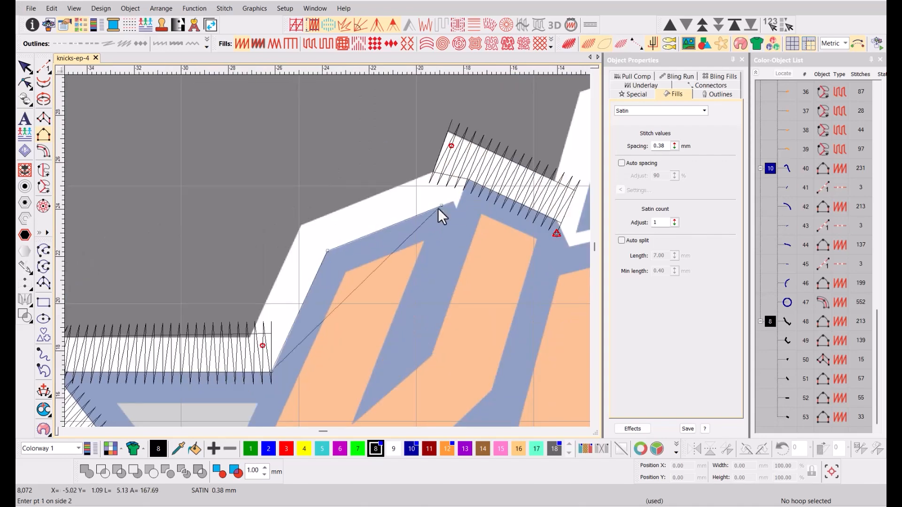
click(441, 205)
key(Return)
click(250, 337)
click(301, 224)
click(441, 170)
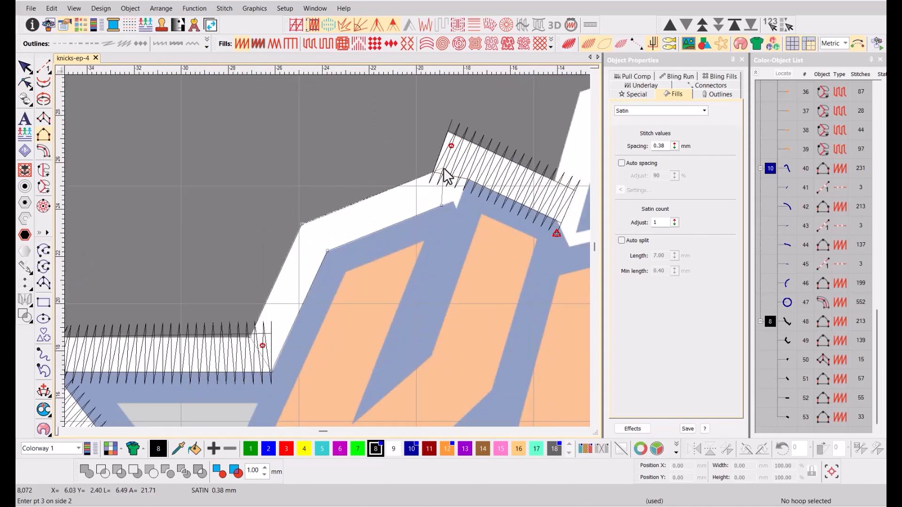
scroll(317, 258, down, 1)
key(Return)
Reshape the peak column's lower left end to extend into the small blue notch above the K.
scroll(325, 254, up, 2)
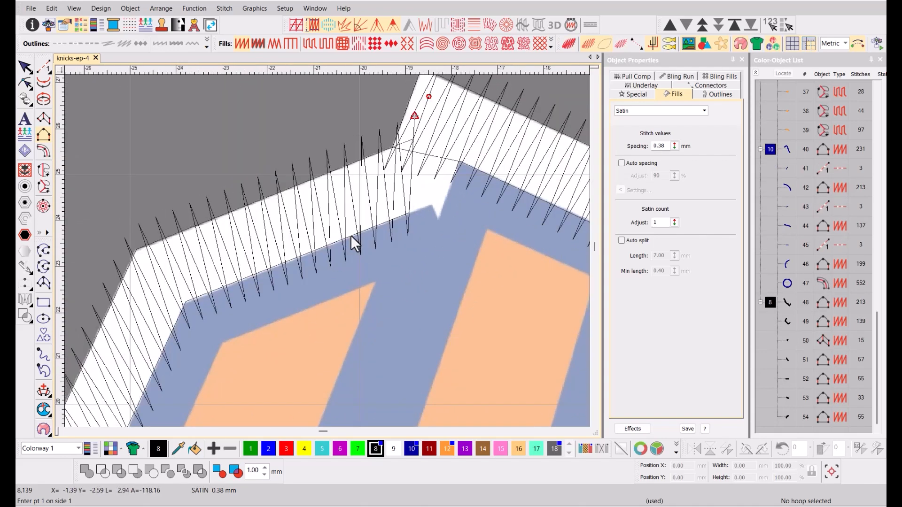
key(h)
drag(461, 164, 385, 179)
drag(485, 172, 465, 162)
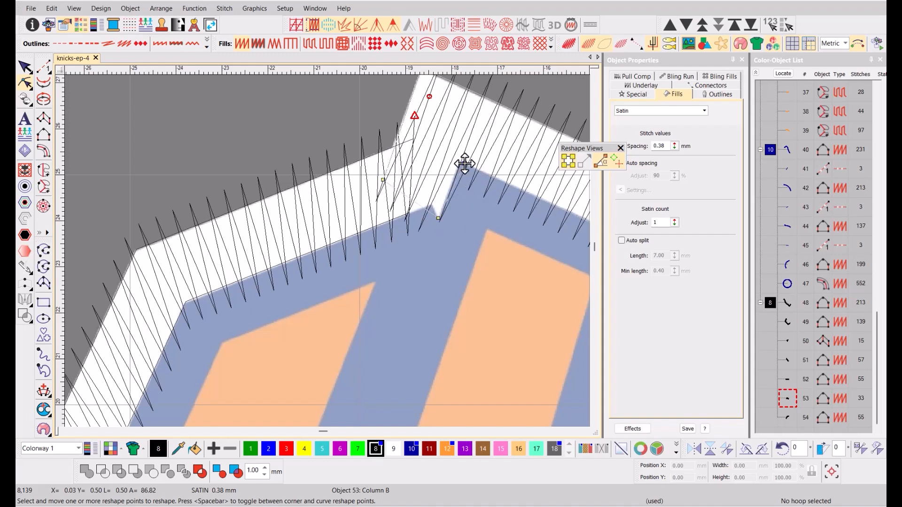
key(Escape)
Trace the lower right border's outer edge as side 1 of a black Satin Column B, from right of the bottom tip to the lower right corner.
scroll(328, 252, down, 3)
key(space)
scroll(327, 252, up, 2)
right_click(346, 234)
right_click(423, 158)
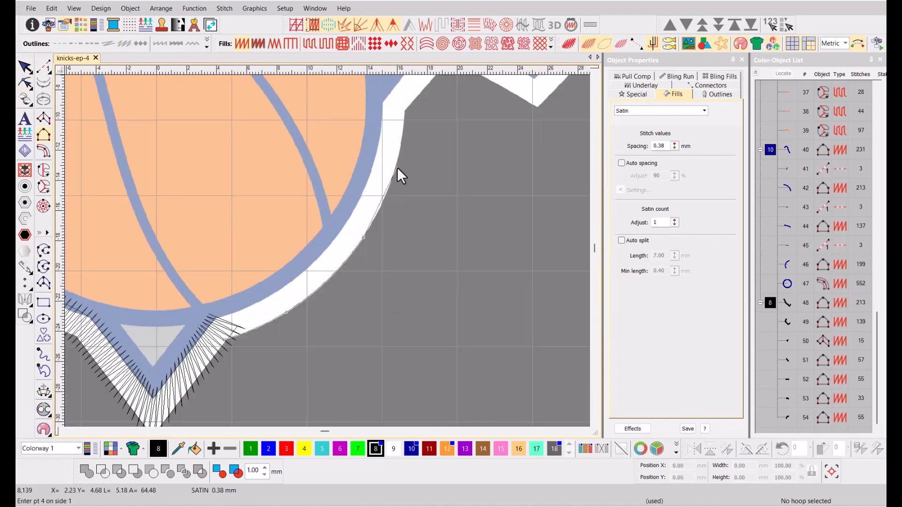
right_click(404, 157)
click(413, 100)
scroll(424, 86, down, 1)
click(354, 222)
click(424, 258)
key(Return)
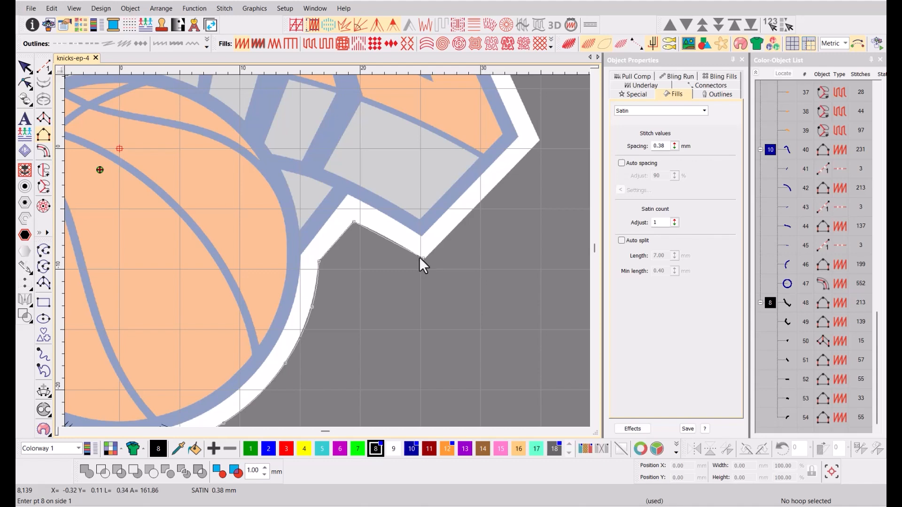
Trace the lower right border's inner edge as side 2 and complete the black Satin Column B ending at the lower right corner.
scroll(419, 257, down, 3)
scroll(294, 354, up, 4)
click(284, 325)
right_click(377, 273)
right_click(440, 177)
scroll(449, 113, down, 2)
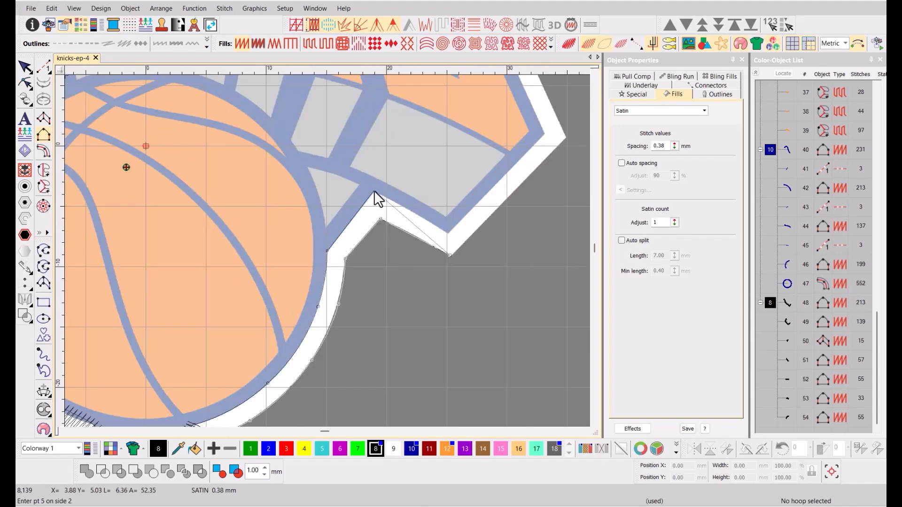
click(452, 236)
key(Return)
Add a diagonal stitch angle across the lower right border column beside the basketball.
scroll(327, 250, up, 2)
key(ctrl+h)
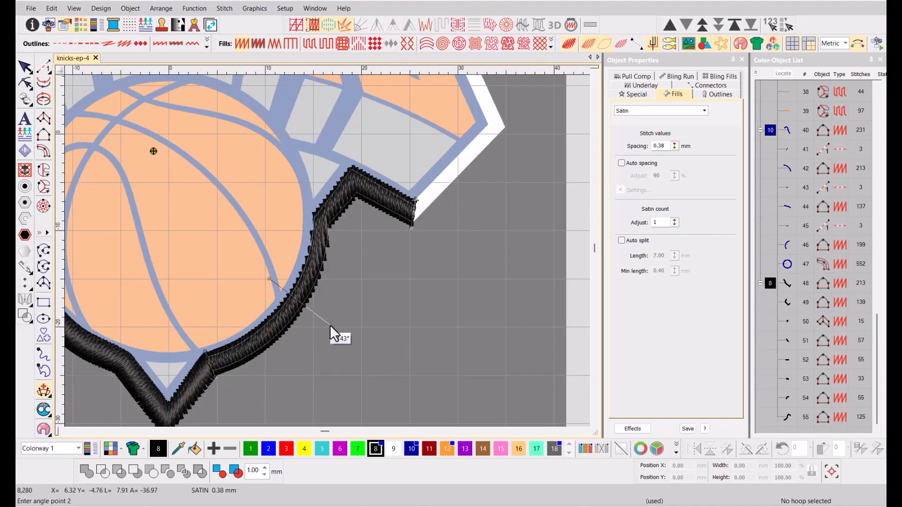
key(Return)
scroll(324, 221, down, 1)
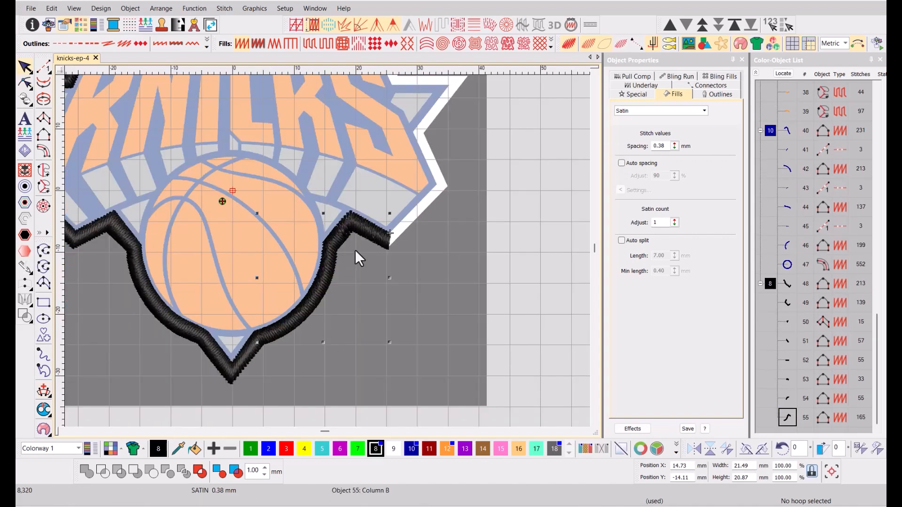
Trace the right border's inner edge as side 1 of a black Satin Column B, from the lower right corner up to the star tip.
key(space)
scroll(399, 223, up, 3)
click(296, 294)
click(474, 112)
scroll(472, 114, down, 2)
scroll(320, 216, up, 1)
click(285, 199)
scroll(285, 199, down, 2)
scroll(380, 182, up, 3)
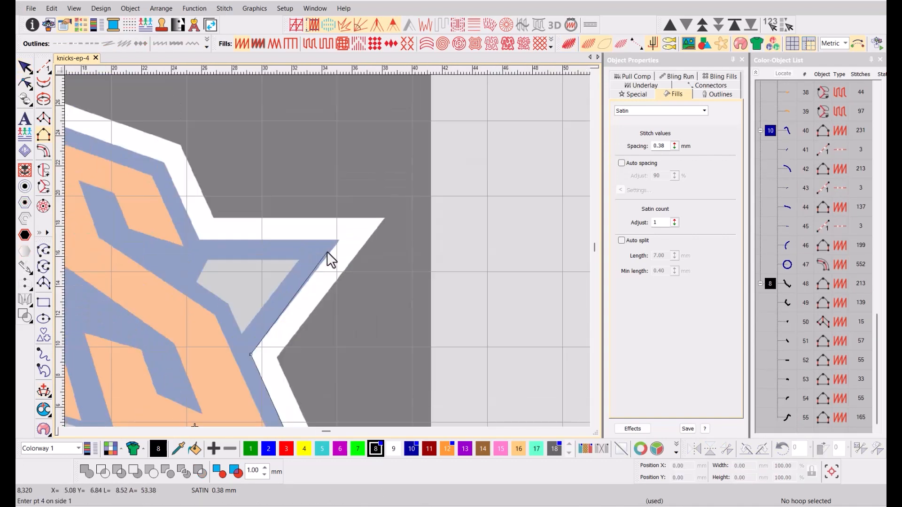
click(344, 231)
key(Return)
Trace the right border's outer edge as side 2, from the lower right corner to the star tip, and complete the column.
scroll(344, 231, down, 3)
scroll(295, 388, up, 4)
click(218, 335)
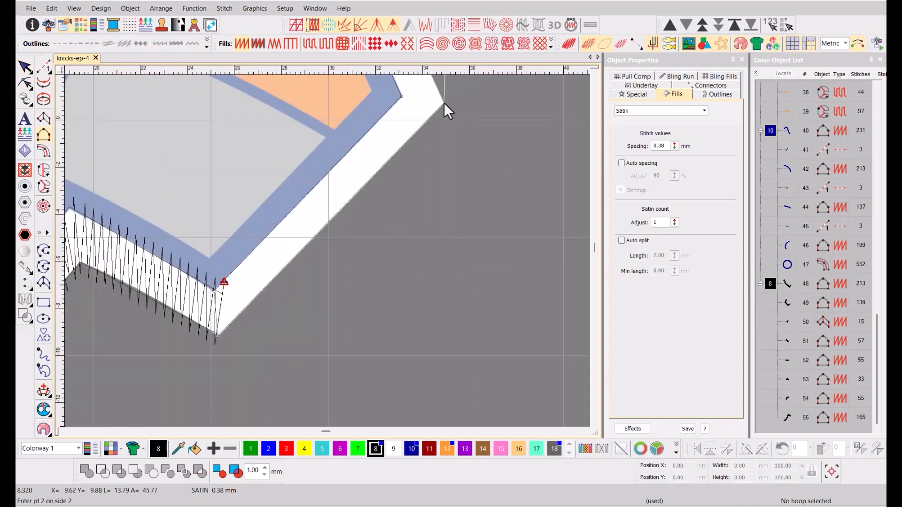
click(444, 103)
scroll(444, 103, down, 3)
scroll(371, 138, up, 2)
click(280, 150)
scroll(280, 149, down, 3)
scroll(331, 142, up, 2)
click(391, 197)
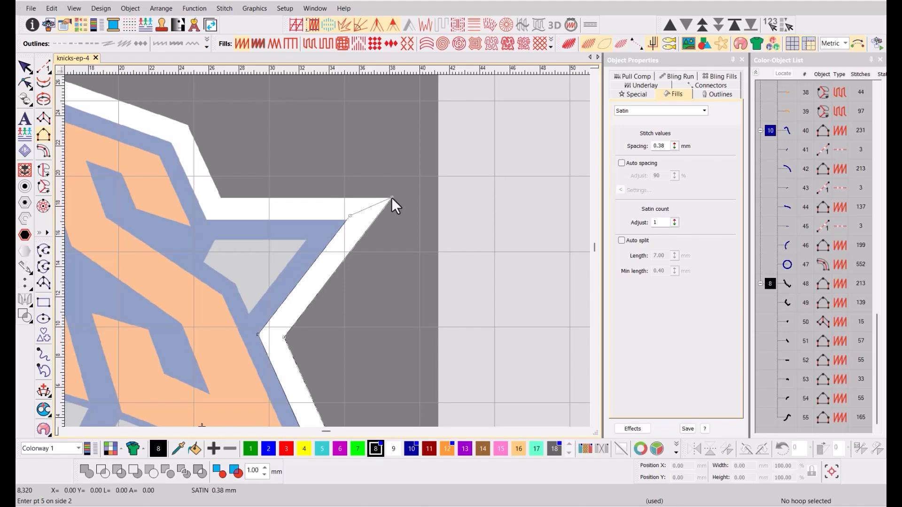
key(Return)
Define stitch angles across the right border column.
click(370, 191)
click(325, 157)
click(376, 237)
click(289, 275)
key(Return)
Reshape the right border column's upper end at the outer point of the star tip.
key(h)
scroll(379, 141, up, 5)
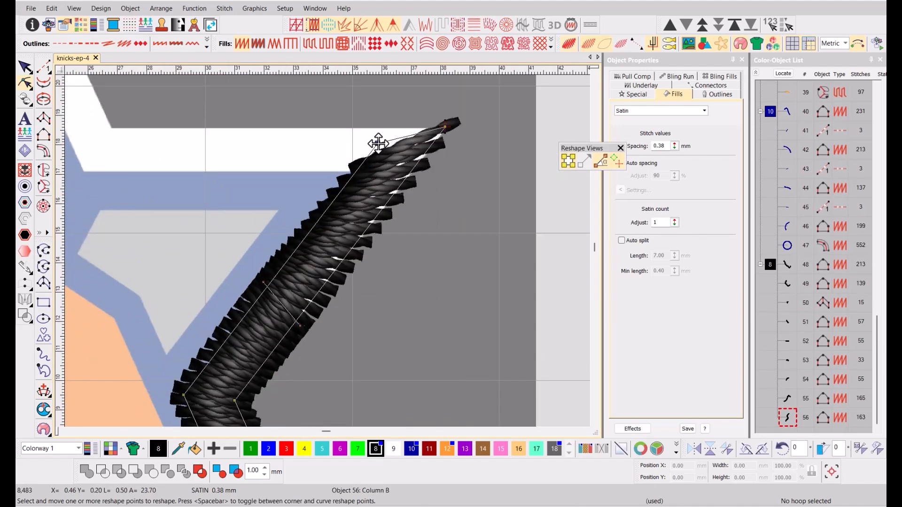
drag(438, 139, 438, 137)
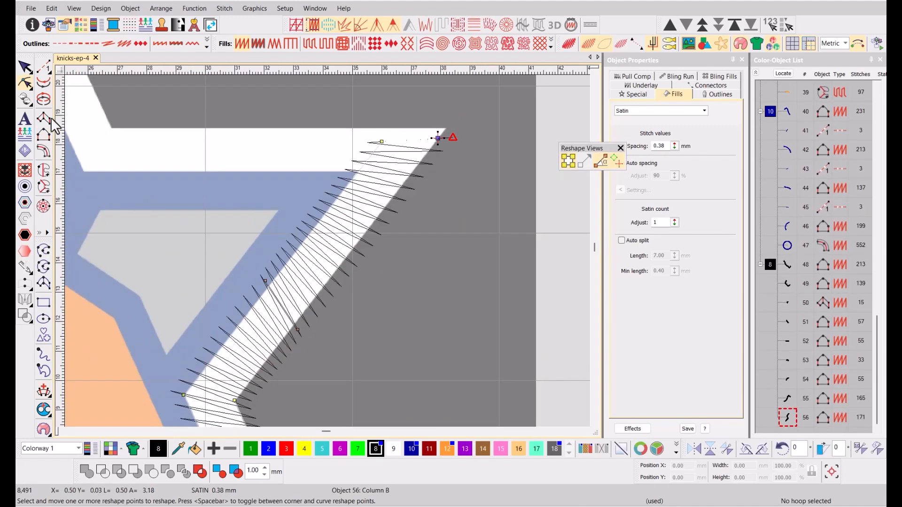
Trace the upper right border's inner edge as side 1 of a black Satin Column B, from the star tip over the S to YORK's panel.
click(44, 135)
scroll(137, 142, down, 2)
click(470, 272)
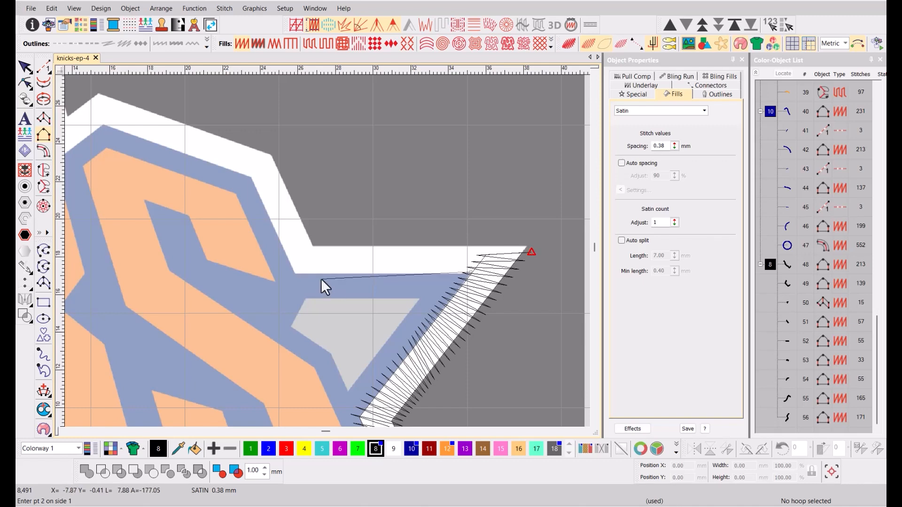
click(295, 274)
click(251, 177)
click(104, 125)
click(176, 221)
key(Return)
Trace the upper right border's outer edge as side 2, from the star tip to the YORK panel, and complete the column.
scroll(322, 237, down, 4)
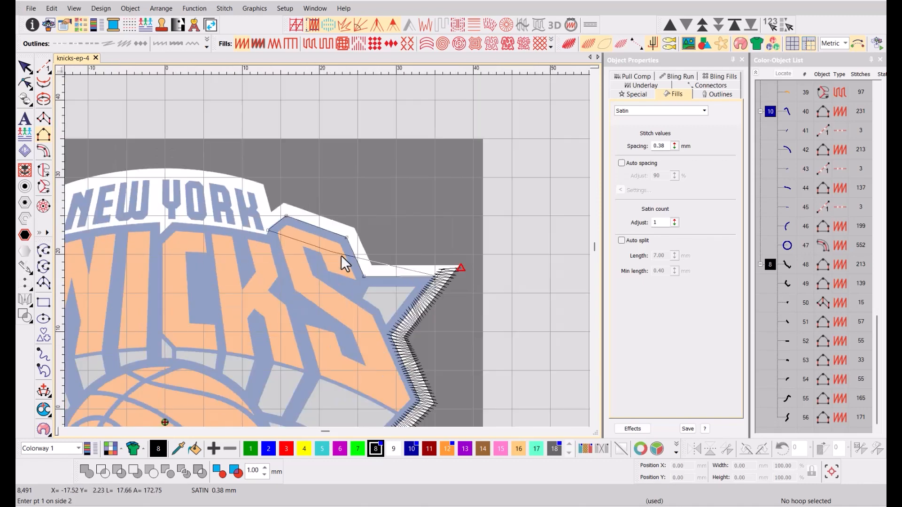
scroll(429, 272, up, 5)
click(516, 250)
click(248, 250)
click(195, 136)
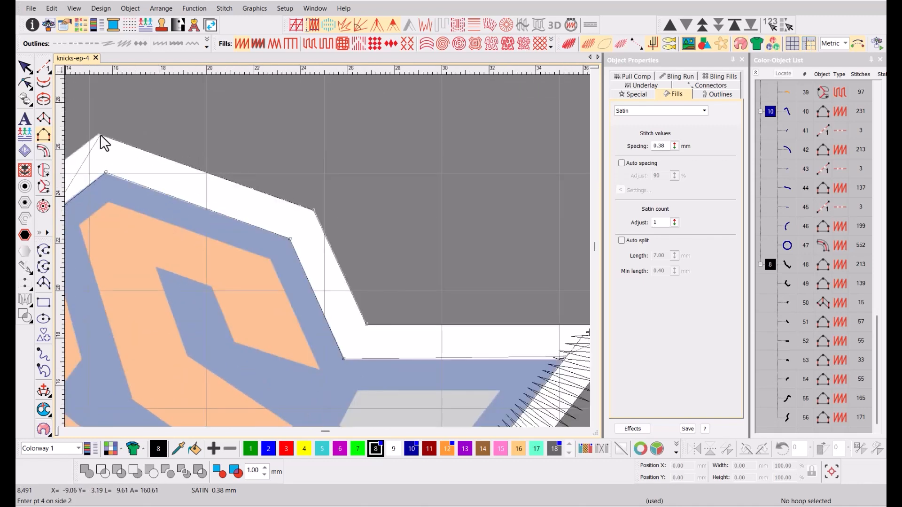
click(102, 133)
click(154, 231)
key(Return)
Reshape the upper right border column's end at the star tip and add a stitch angle across its horizontal section.
scroll(149, 234, down, 4)
scroll(351, 268, up, 2)
scroll(397, 253, up, 2)
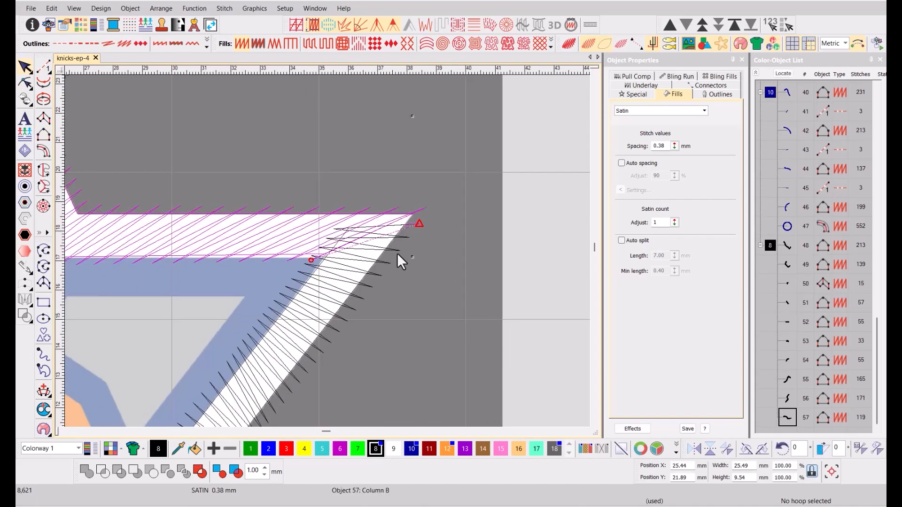
key(h)
scroll(294, 231, down, 4)
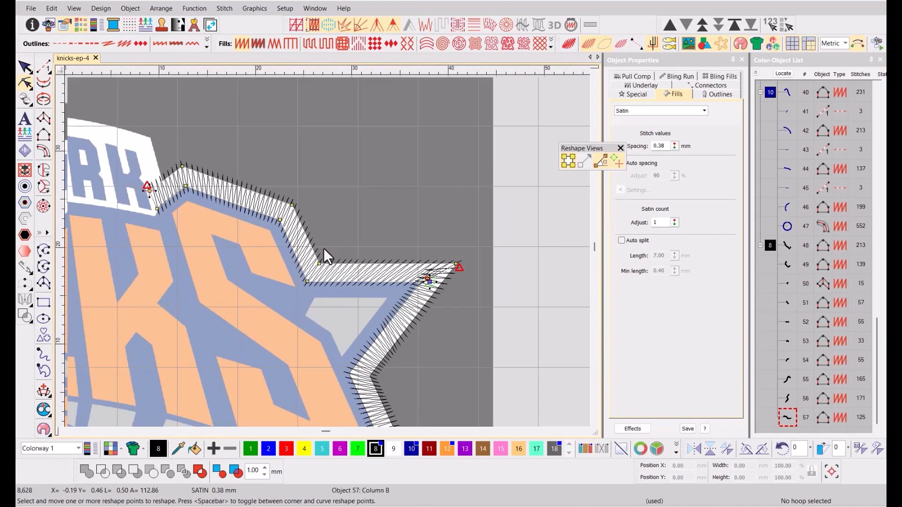
key(ctrl+h)
click(380, 249)
click(369, 300)
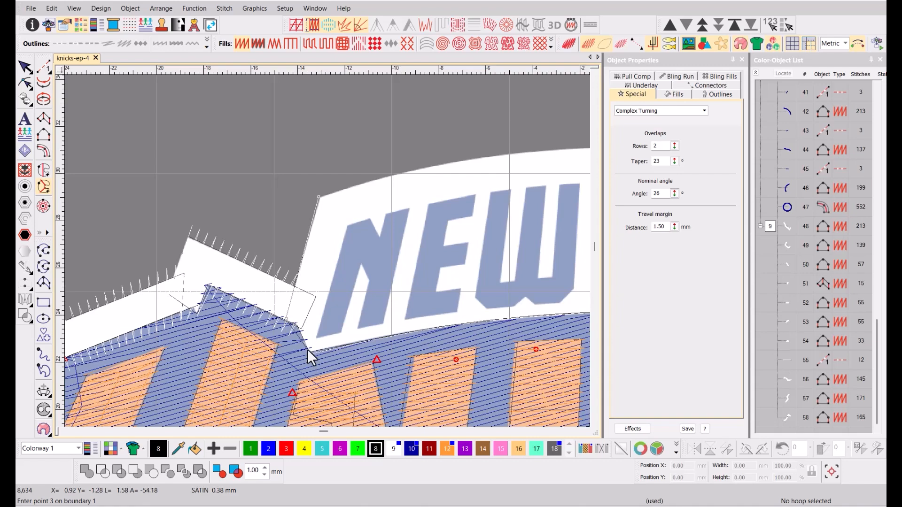
Trace the NEW YORK panel's curved lower edge with Complex Turning, including the small notch above the I and C of KNICKS.
right_click(526, 317)
scroll(526, 318, down, 2)
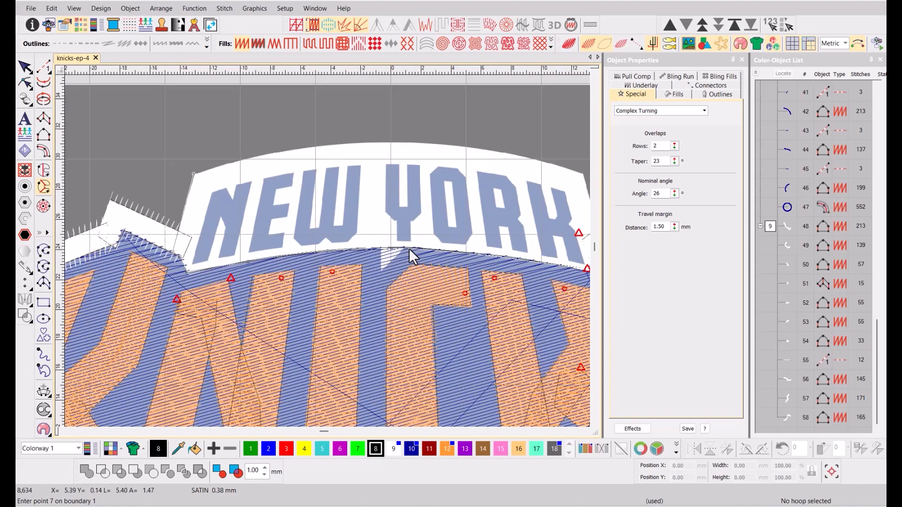
scroll(385, 251, up, 4)
click(333, 255)
click(335, 312)
click(396, 252)
right_click(521, 264)
scroll(530, 268, down, 3)
right_click(425, 261)
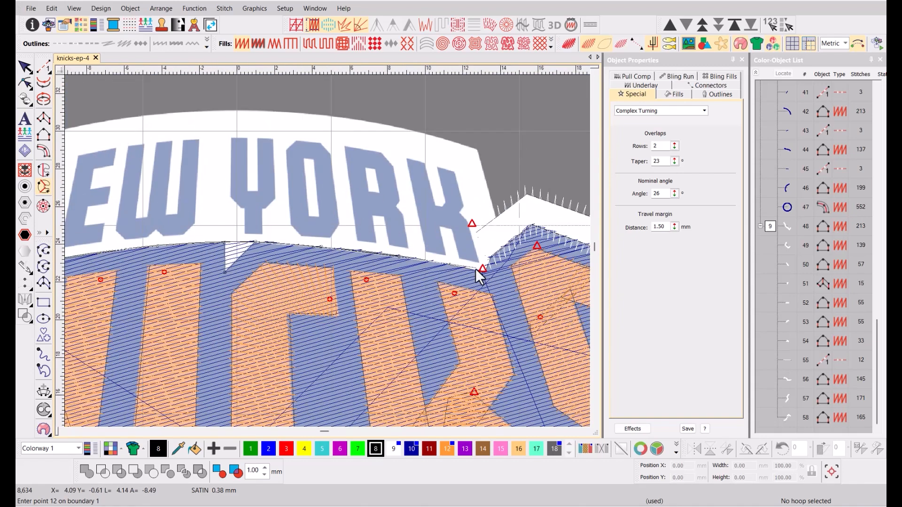
Trace the NEW YORK panel's right side and curved top edge, and close the Complex Turning boundary.
click(484, 272)
click(496, 217)
click(476, 147)
right_click(286, 112)
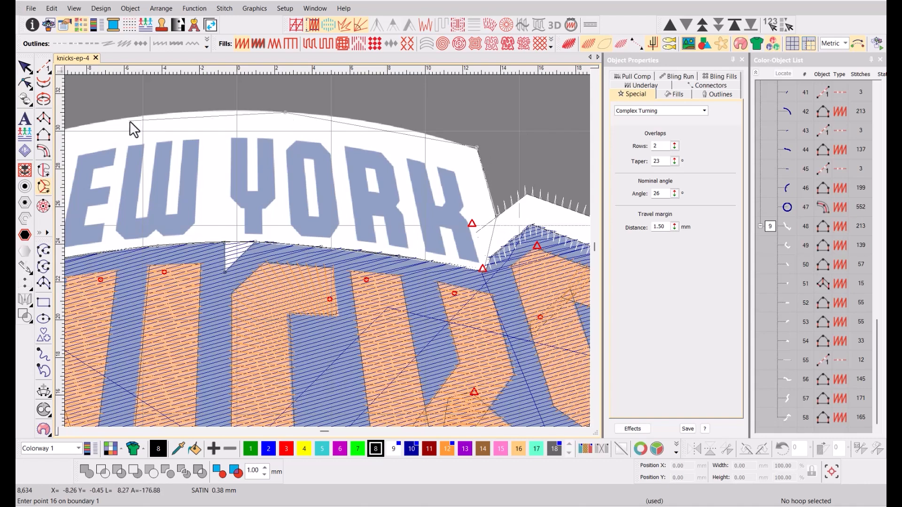
right_click(127, 117)
scroll(69, 137, down, 2)
click(285, 257)
key(Return)
key(Return)
Set the NEW YORK panel's stitch angle to 89° and give it a Tatami fill, checking the stitched result.
scroll(458, 295, down, 1)
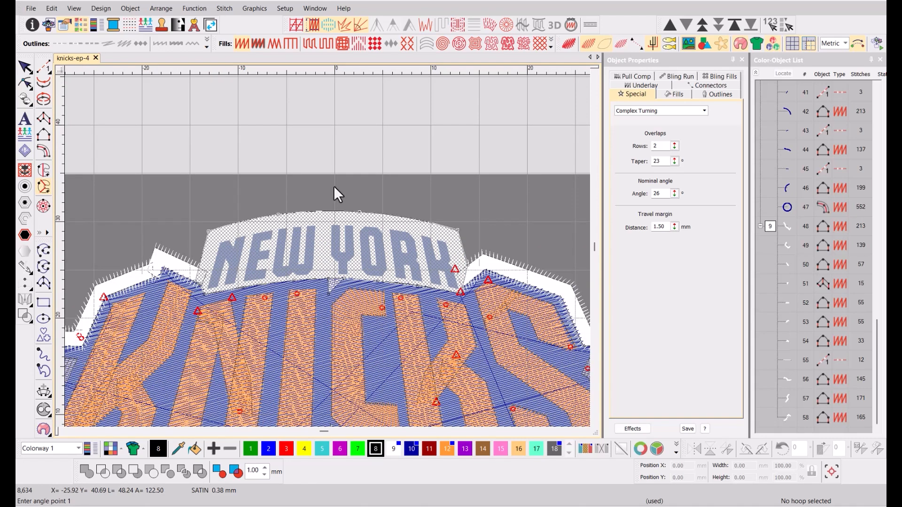
click(455, 298)
key(Return)
click(310, 43)
key(t)
scroll(330, 271, down, 2)
key(space)
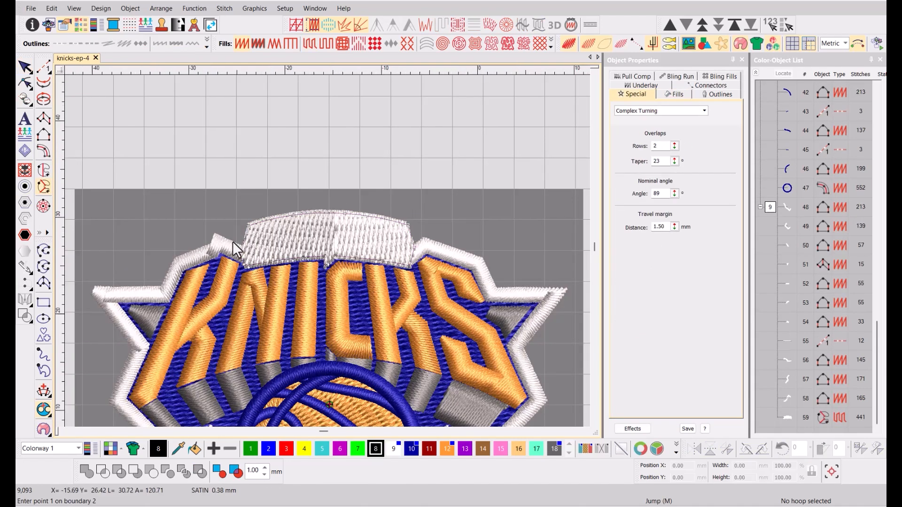
Reshape the upper right border column's left end and its end stitch point to meet the NEW YORK panel beside the K.
scroll(232, 241, up, 3)
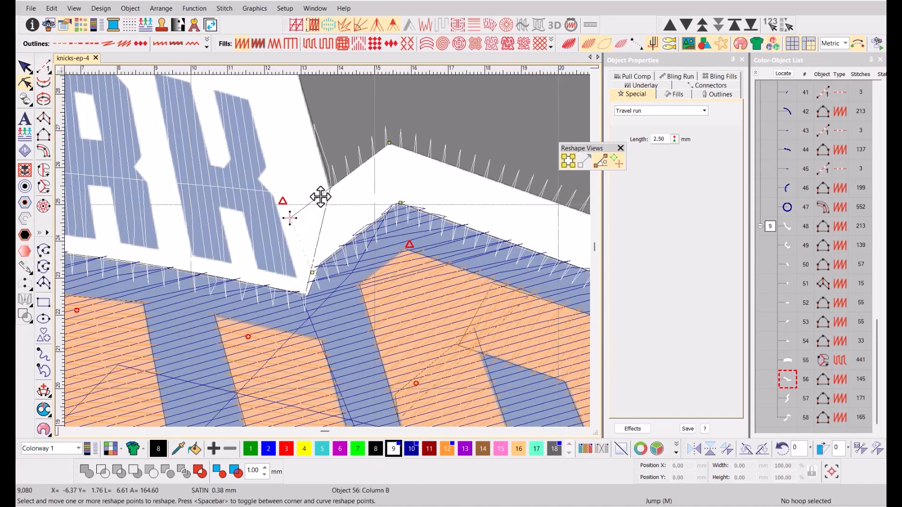
drag(322, 268, 312, 272)
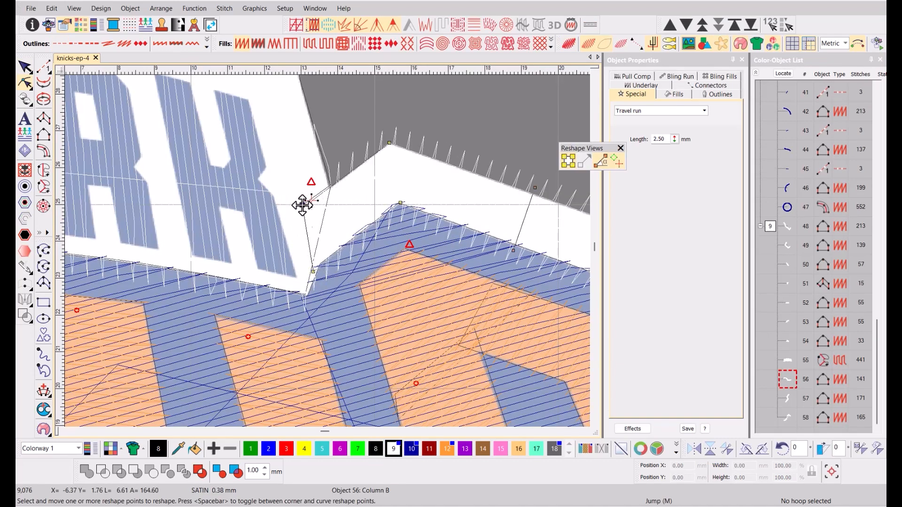
drag(307, 206, 329, 189)
mouse_move(312, 272)
mouse_down()
mouse_move(330, 255)
mouse_move(317, 267)
mouse_up()
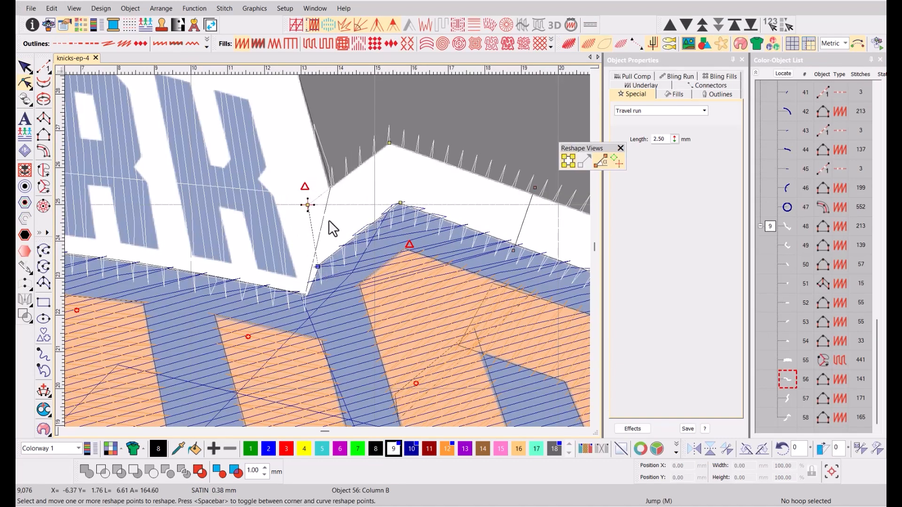
drag(308, 206, 309, 219)
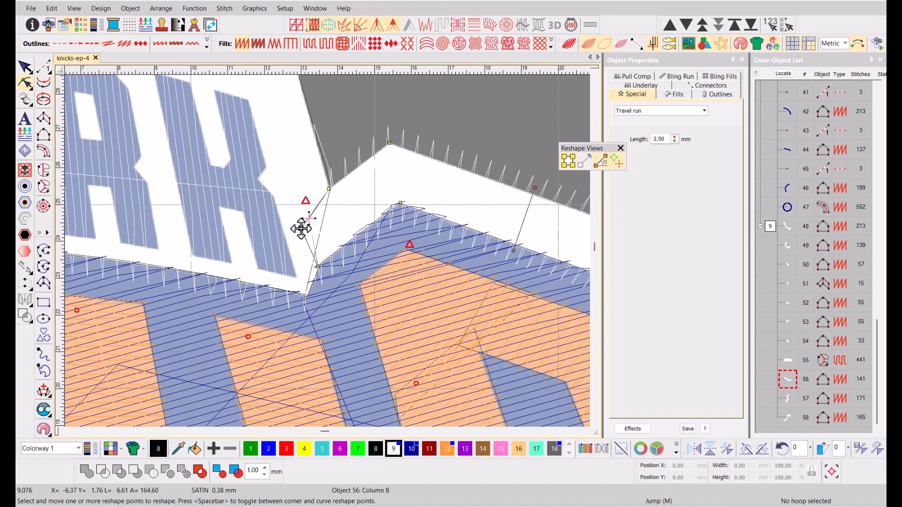
key(Escape)
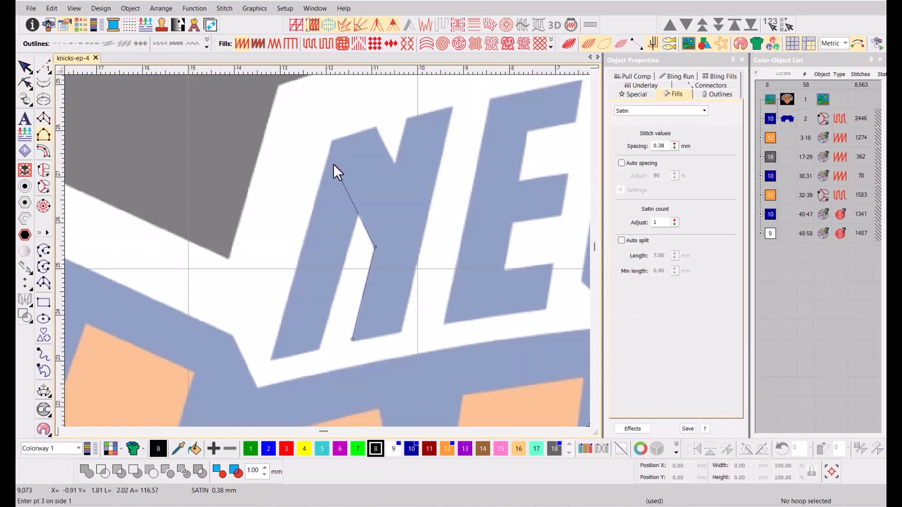
Outline the diagonal and lower right stem of NEW's N as a black Satin Column B.
click(327, 158)
click(330, 141)
key(Return)
click(400, 332)
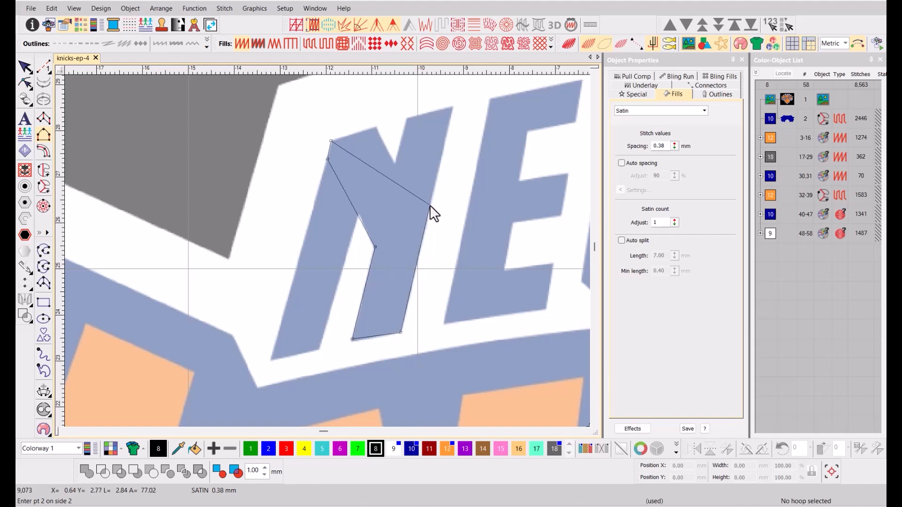
click(426, 215)
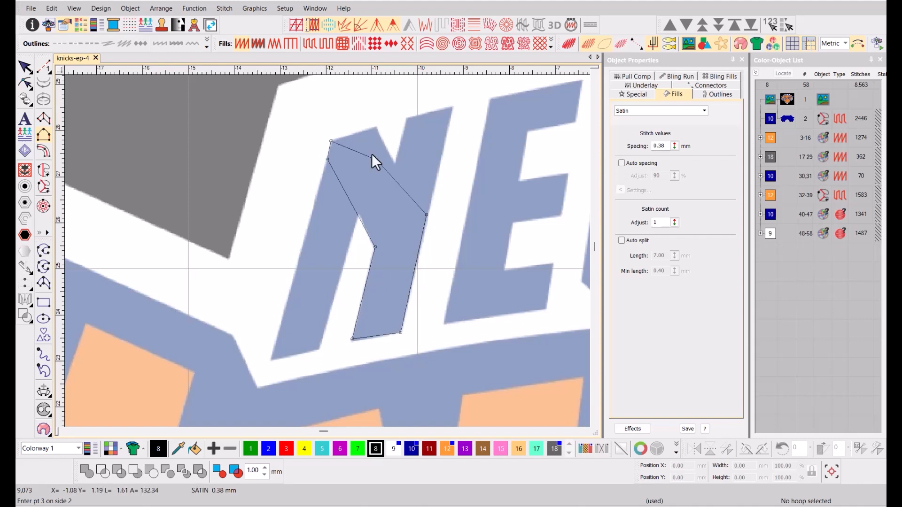
click(375, 126)
key(Return)
Outline the upper right arm of NEW's N as a black Satin Column B overlapping the diagonal.
key(space)
click(407, 118)
click(386, 221)
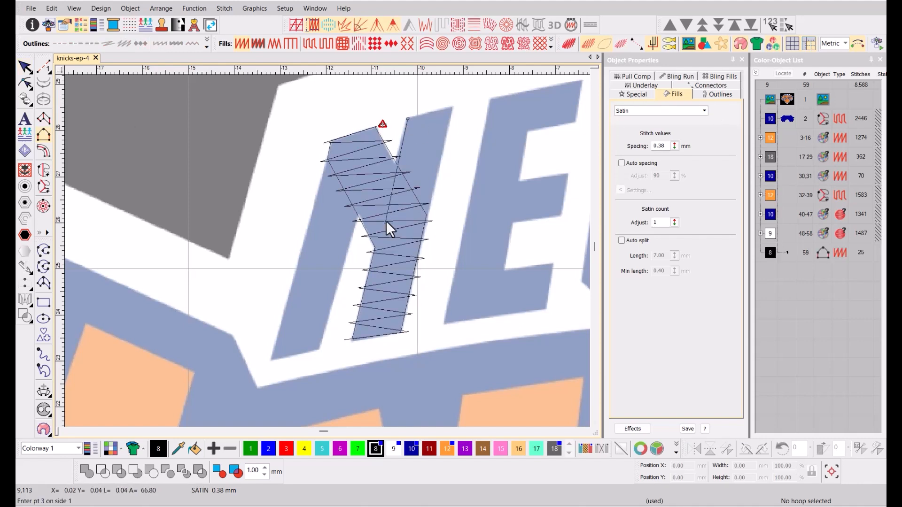
key(Return)
click(452, 107)
click(425, 224)
key(Return)
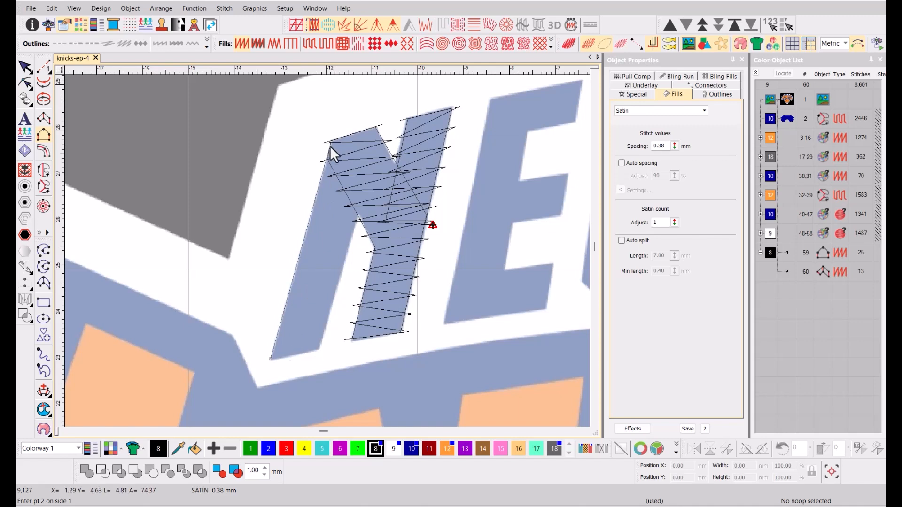
Outline the left stem of NEW's N as a black Satin Column B.
click(330, 143)
key(Return)
click(320, 348)
click(359, 219)
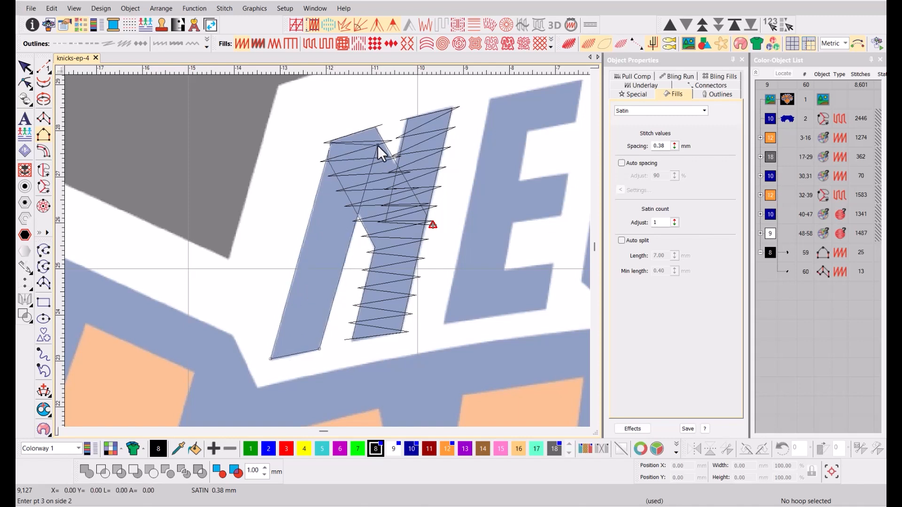
key(Return)
Combine the N's three black columns into one branched object.
key(t)
key(ctrl+a)
key(i)
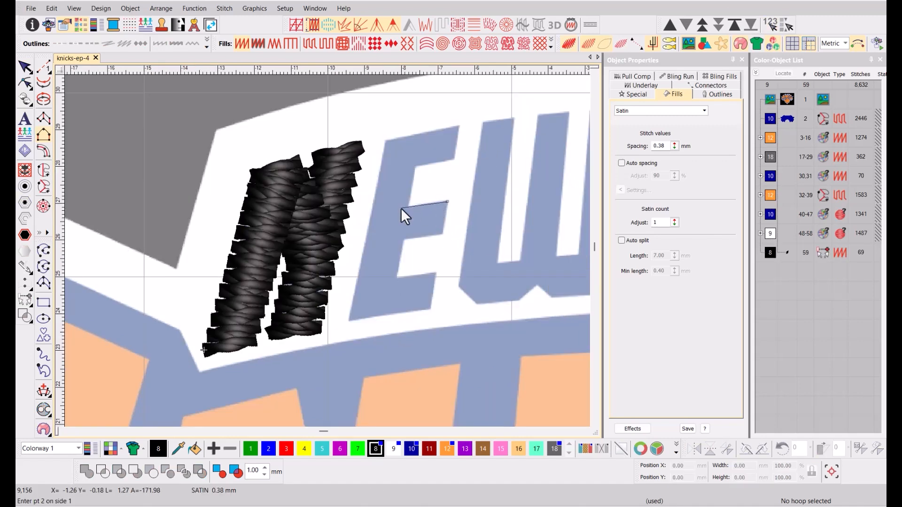
Outline the middle arm of NEW's E as a black Satin Column B.
click(401, 207)
key(Return)
click(443, 233)
click(387, 241)
key(Return)
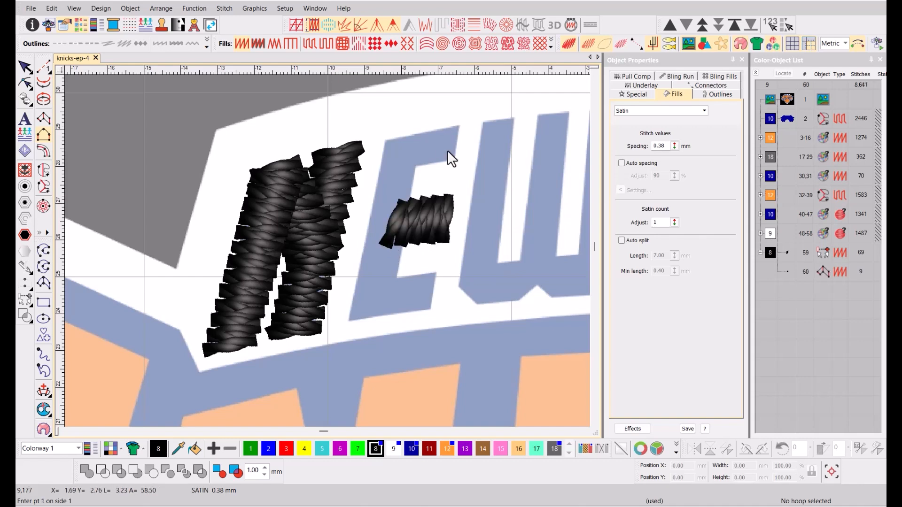
Outline the upper arm, stem and lower arm of NEW's E as one black Satin Column B.
click(435, 272)
key(Return)
click(396, 206)
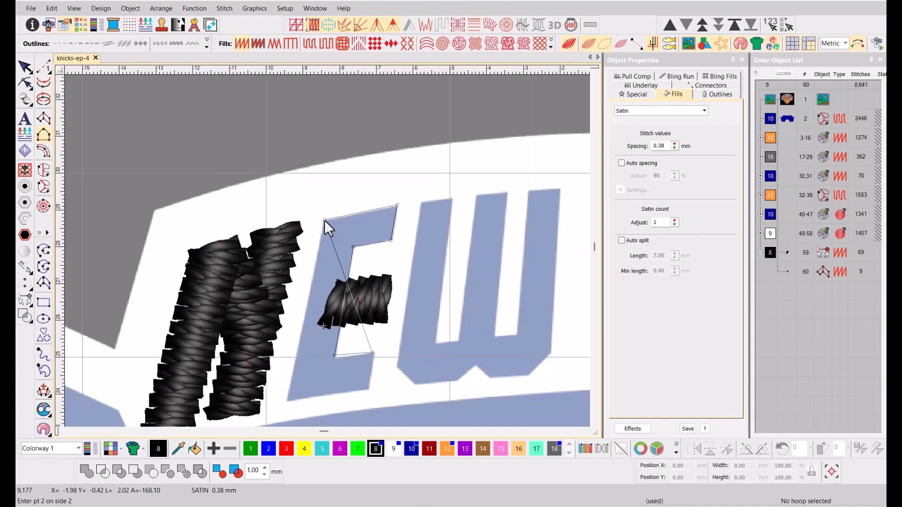
click(324, 220)
click(288, 402)
click(369, 391)
key(Return)
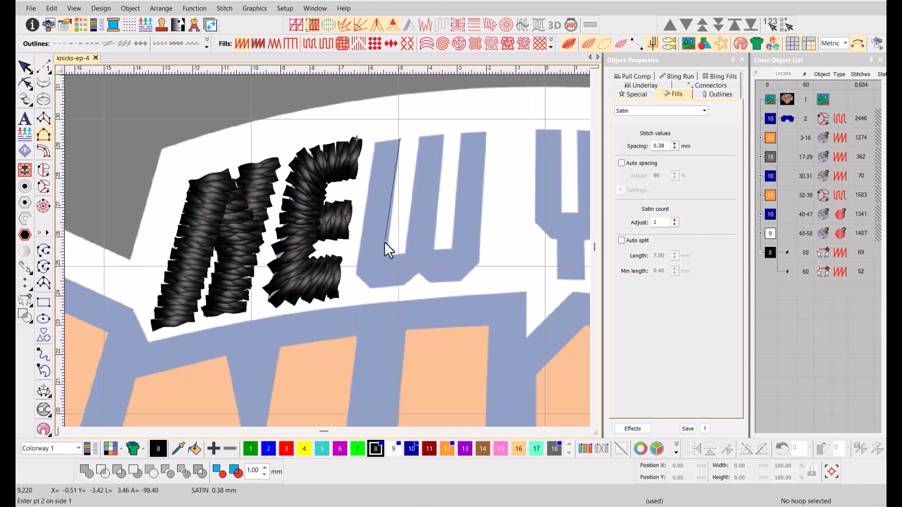
Outline the left stroke of NEW's W down to its lower middle as a black Satin Column B.
click(387, 254)
click(410, 252)
key(Return)
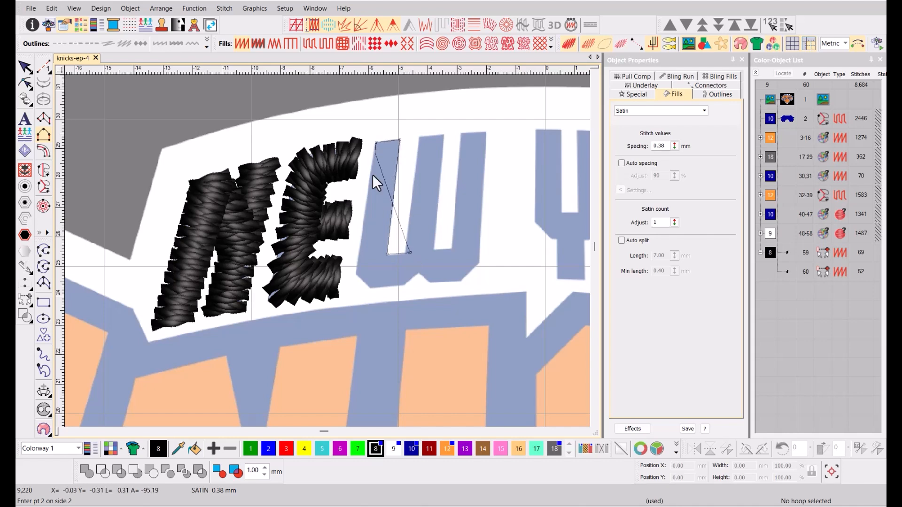
click(376, 142)
click(357, 272)
click(424, 265)
key(Return)
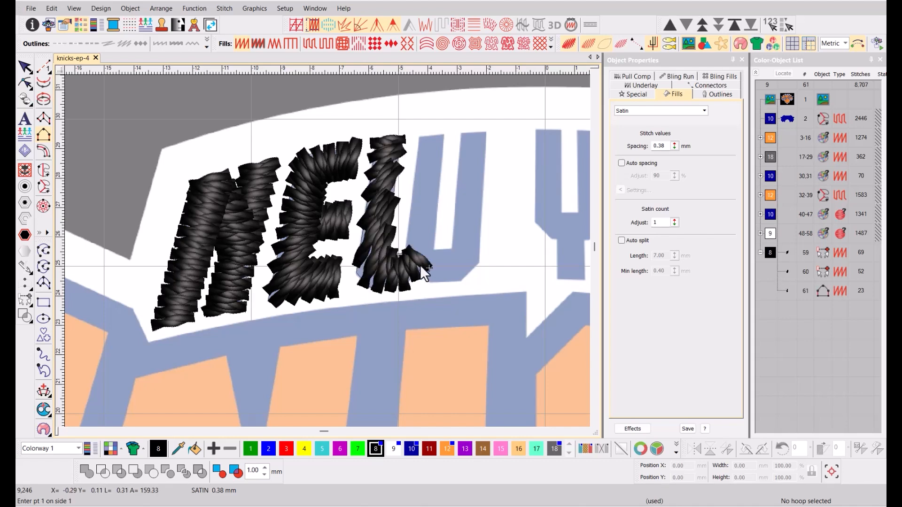
Outline the middle stroke, lower bend and right stroke of NEW's W as a black Satin Column B with stitch angles across both strokes.
key(Return)
key(space)
key(t)
click(418, 137)
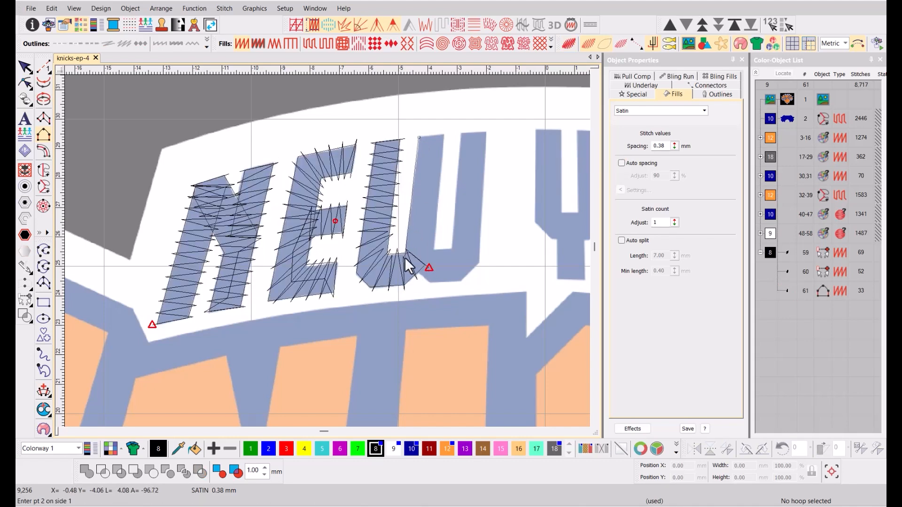
click(486, 133)
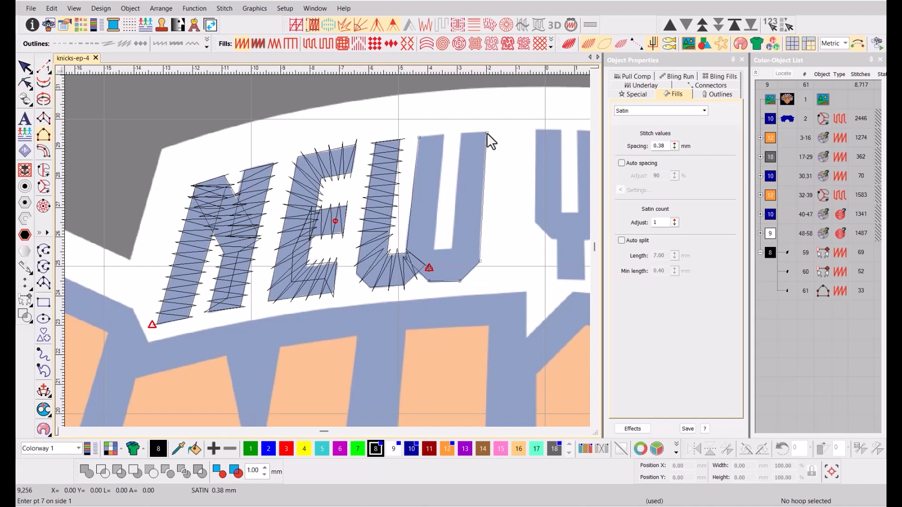
key(Return)
click(443, 134)
click(433, 251)
click(453, 248)
click(462, 134)
key(Return)
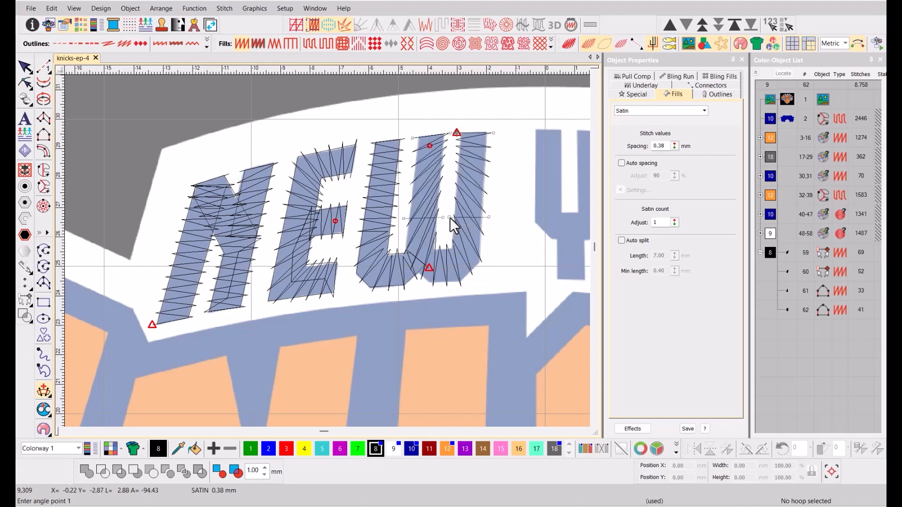
key(Return)
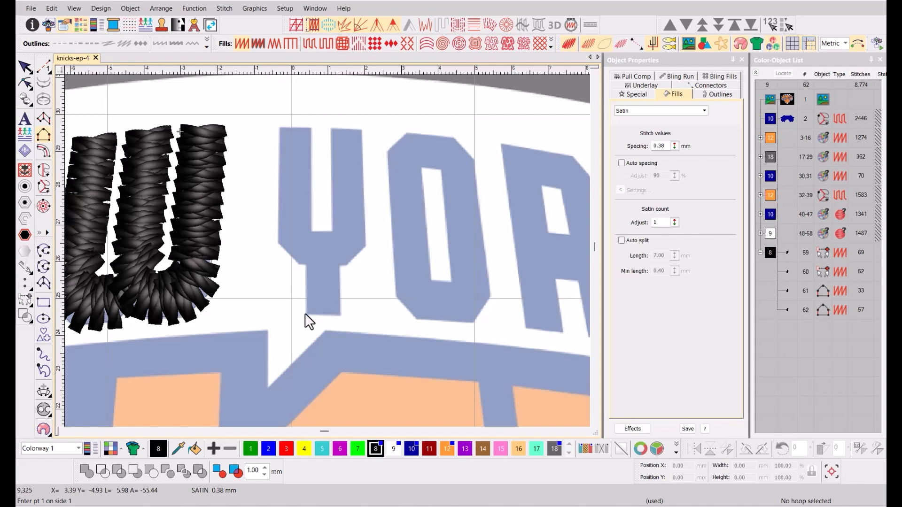
Outline the lower stem of YORK's Y as a black Satin column reaching slightly into the letter's fork.
click(305, 313)
click(306, 251)
key(Return)
click(342, 315)
click(340, 253)
key(Return)
Outline the forked upper part of YORK's Y as a black Satin Column B with stitch angles across both arms.
click(281, 127)
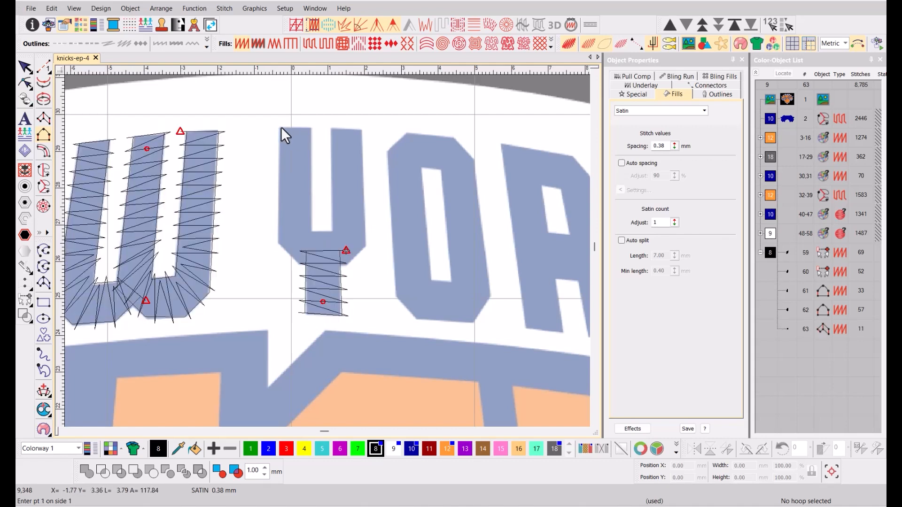
click(278, 241)
key(Return)
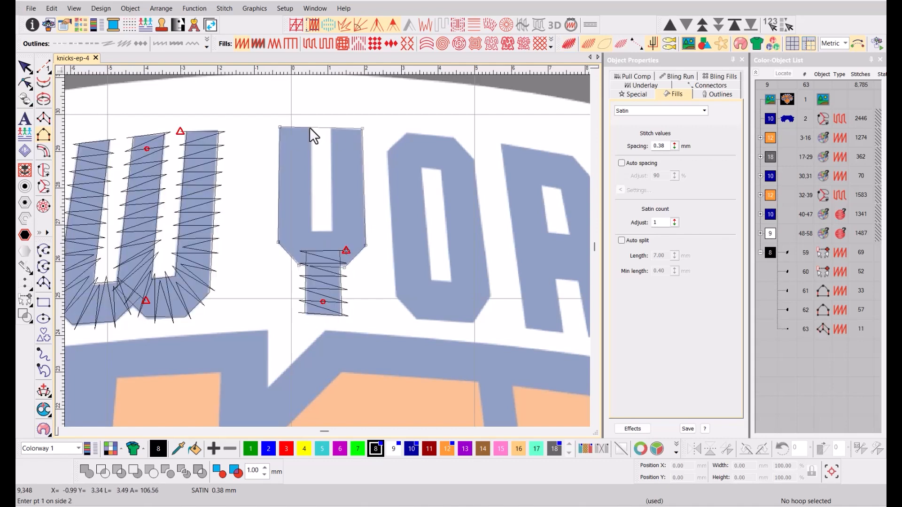
click(311, 128)
click(313, 231)
click(333, 230)
click(331, 128)
key(Return)
key(a)
click(319, 212)
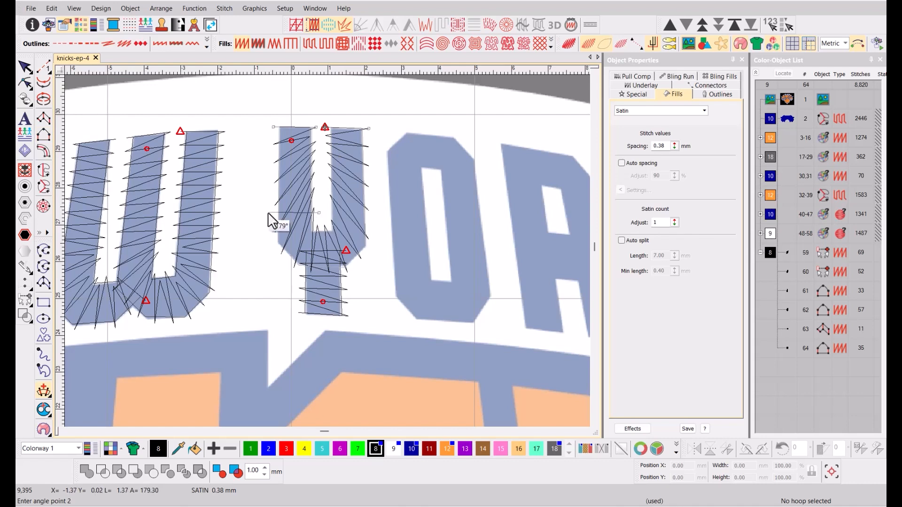
click(380, 221)
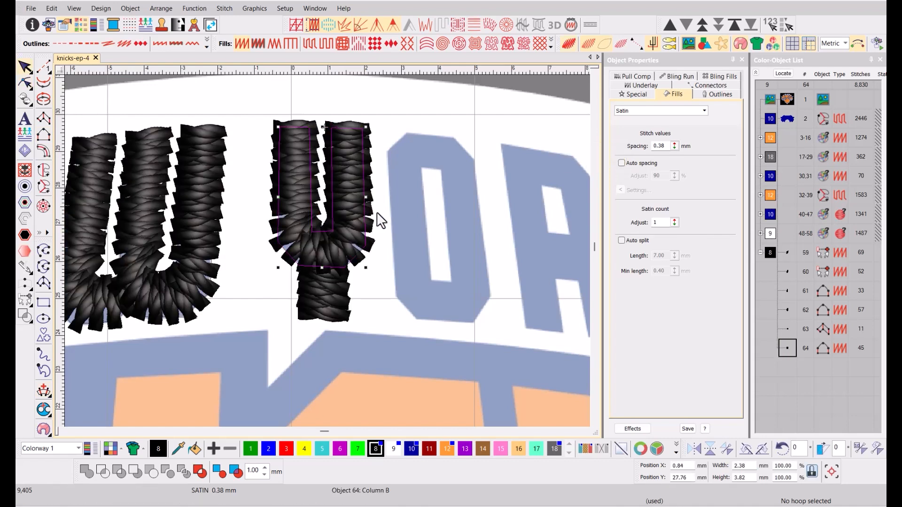
Outline YORK's O as a closed black Satin Column B around its inner opening and add stitch angles across its right side.
click(446, 227)
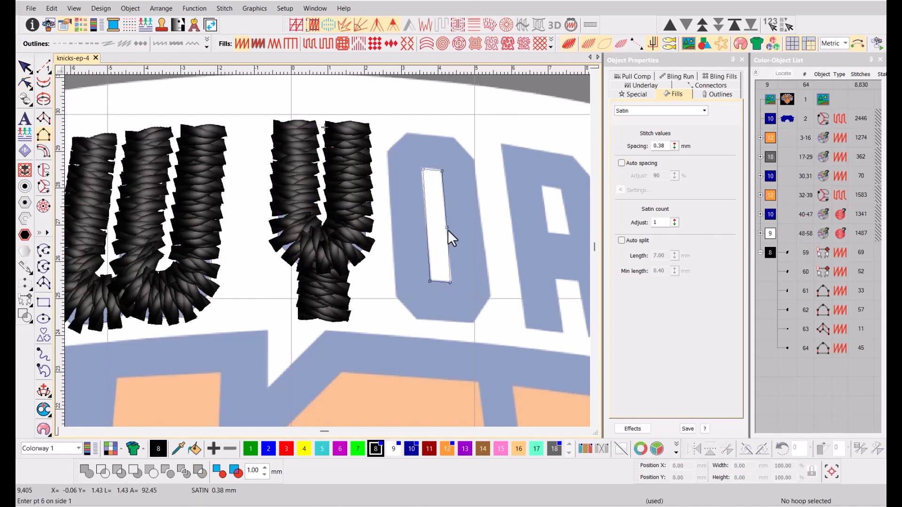
key(Return)
click(480, 228)
click(473, 160)
click(452, 136)
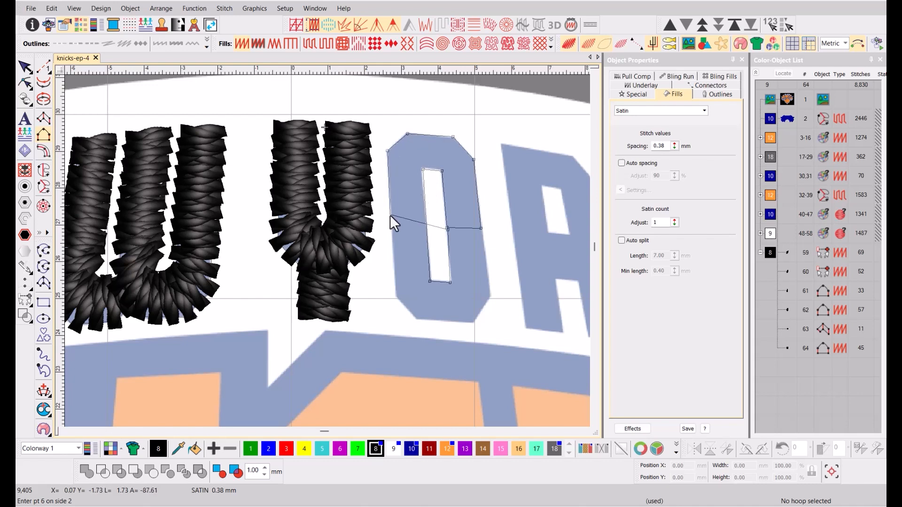
click(397, 296)
click(491, 297)
click(481, 230)
key(Return)
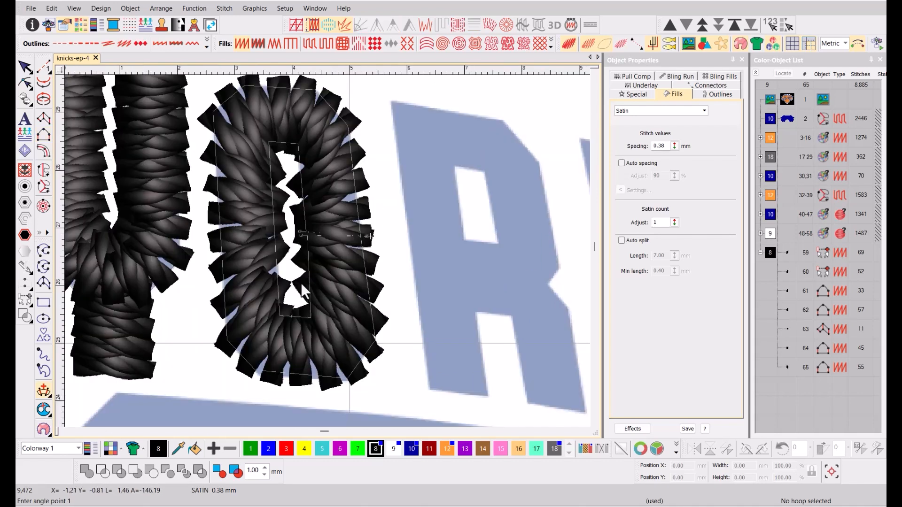
click(301, 279)
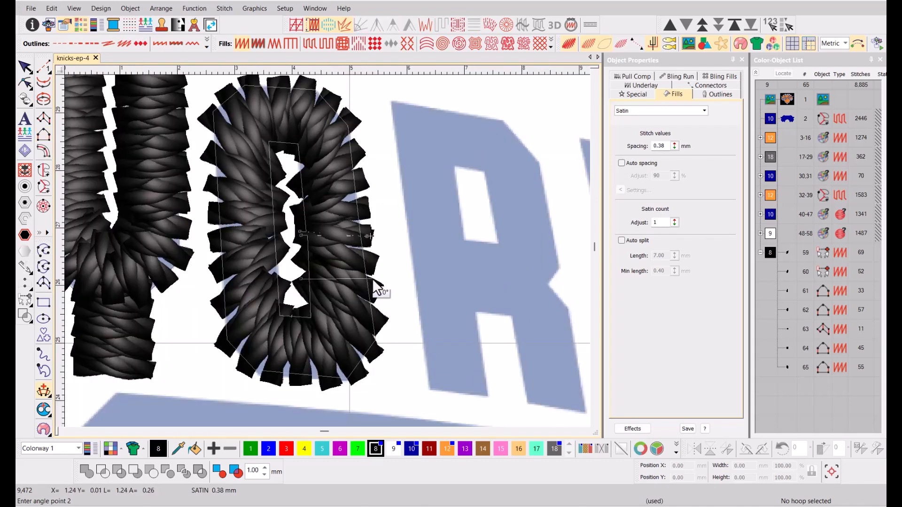
click(378, 181)
key(Return)
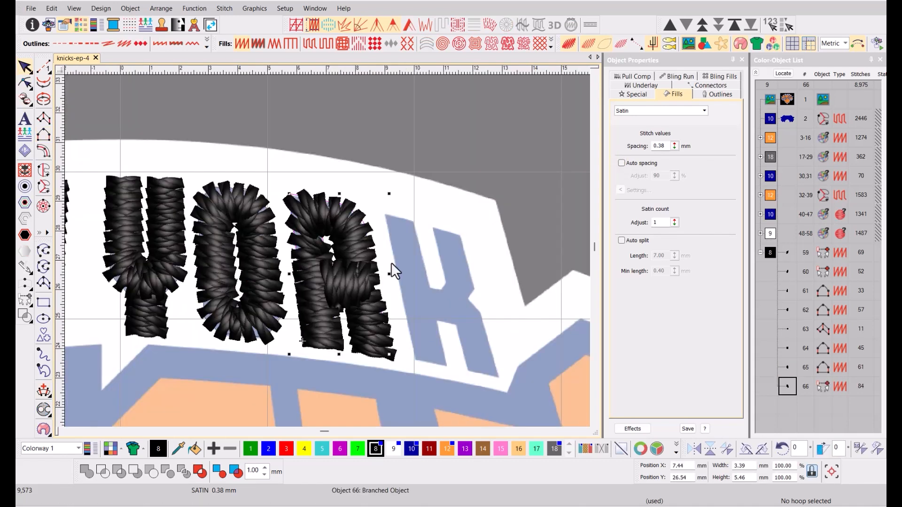
Outline the straight left stem of YORK's K as a black Satin column.
key(space)
click(414, 221)
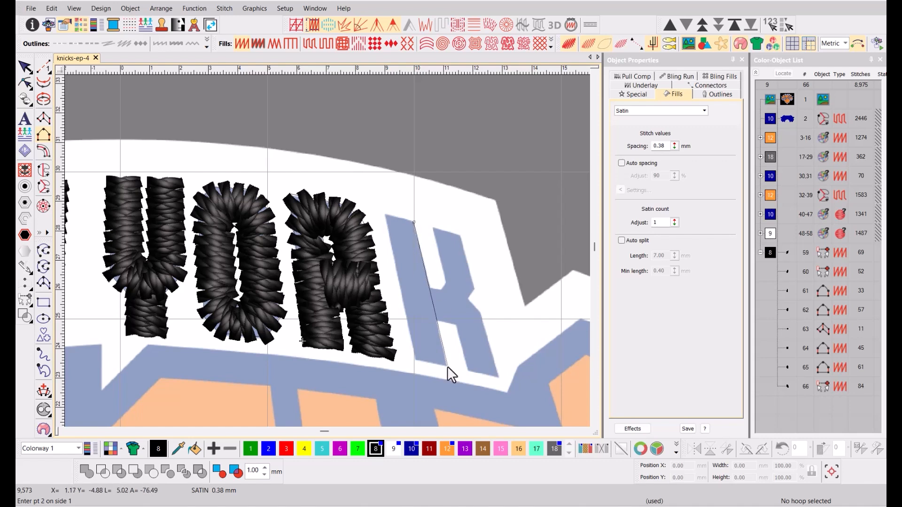
click(446, 365)
key(Return)
click(385, 214)
click(415, 360)
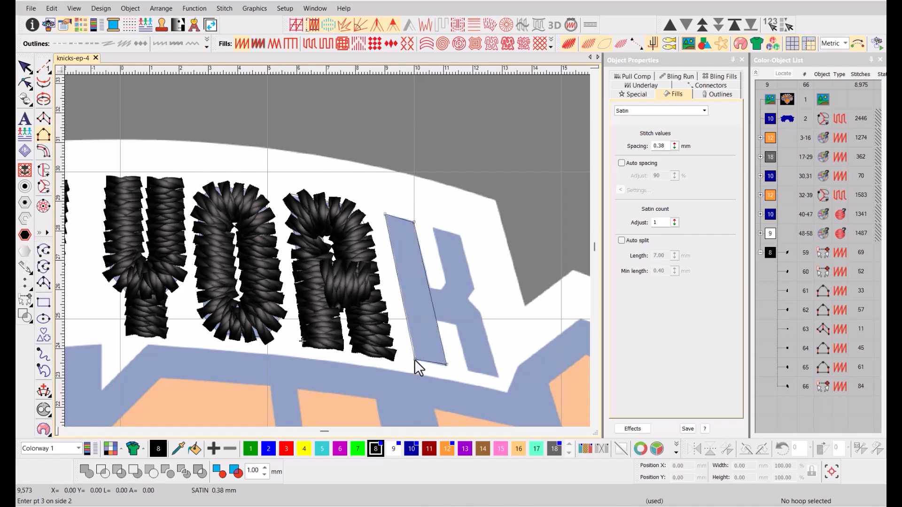
key(Return)
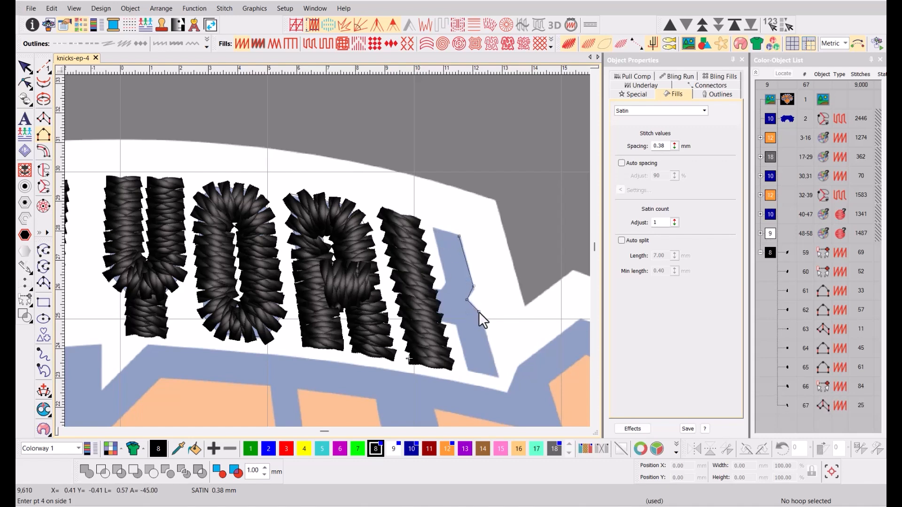
Outline the upper arm and lower leg of YORK's K as one black Satin Column B overlapping its stem.
click(478, 311)
click(498, 376)
key(Return)
click(432, 227)
click(446, 284)
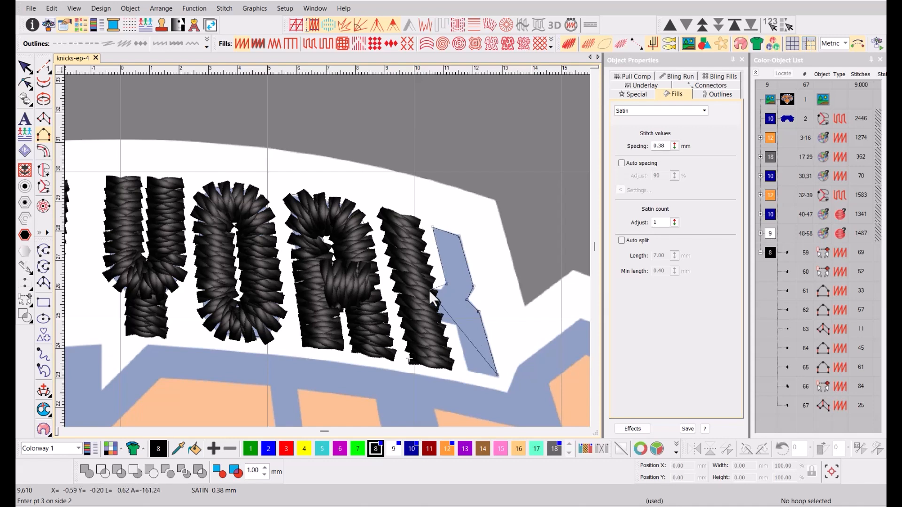
click(429, 289)
click(434, 321)
click(456, 325)
click(469, 370)
key(Return)
Reshape the K's arm-and-leg column by moving its lower inner point further into the stem.
key(h)
key(t)
drag(296, 257, 280, 254)
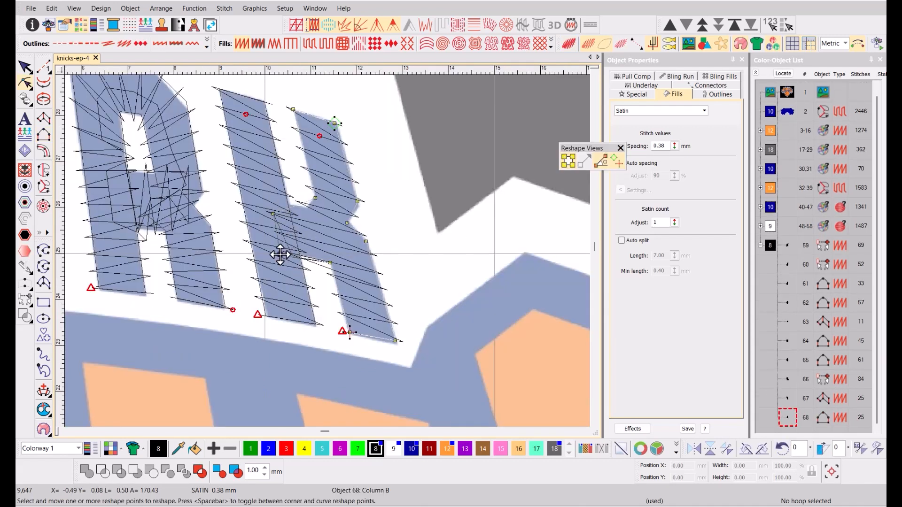
key(Escape)
Combine the K's two black columns into one branched object with its entry at the upper arm and exit below the stem.
ctrl+click(787, 398)
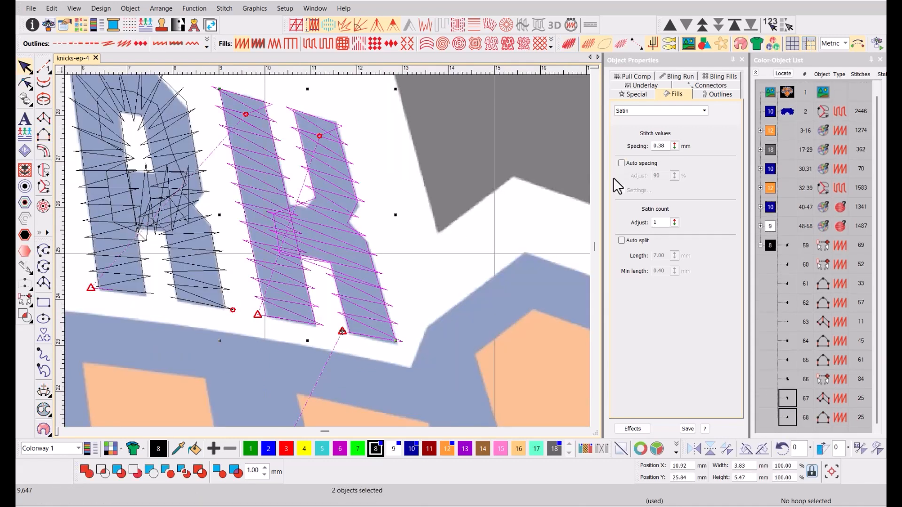
key(i)
click(387, 125)
click(255, 339)
key(t)
Trace the left, curved upper and right edges of the NEW YORK panel as a black Satin Column C border.
scroll(253, 251, down, 8)
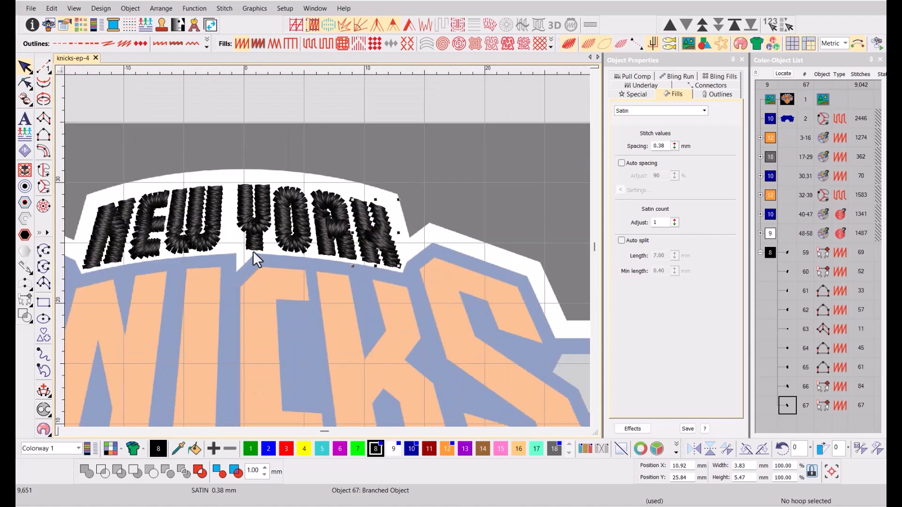
key(t)
click(43, 151)
scroll(188, 216, up, 7)
click(328, 296)
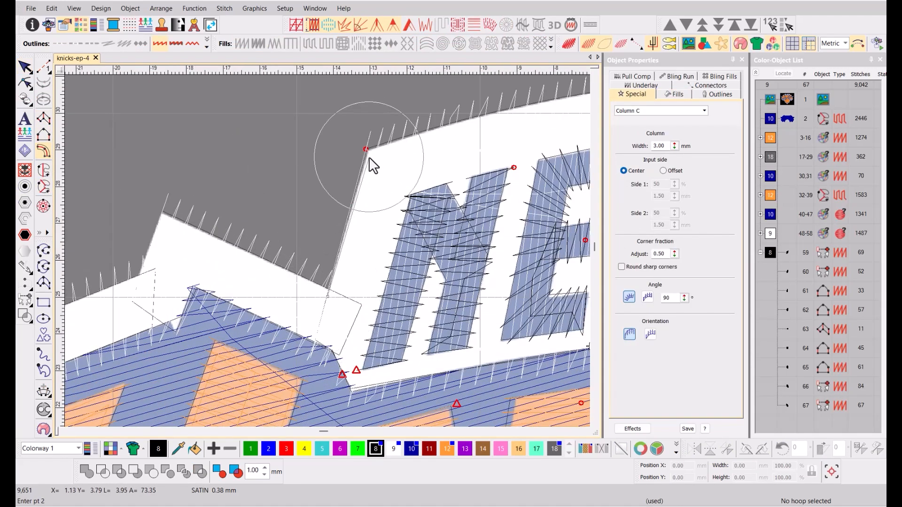
click(366, 150)
scroll(443, 215, down, 2)
right_click(442, 215)
scroll(484, 225, down, 2)
right_click(393, 232)
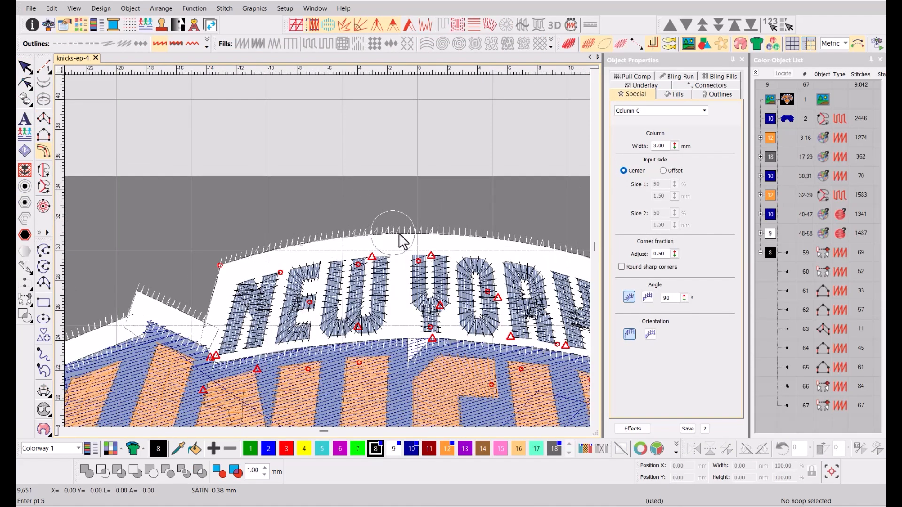
right_click(513, 241)
scroll(553, 273, up, 1)
click(397, 239)
key(Return)
scroll(325, 251, down, 2)
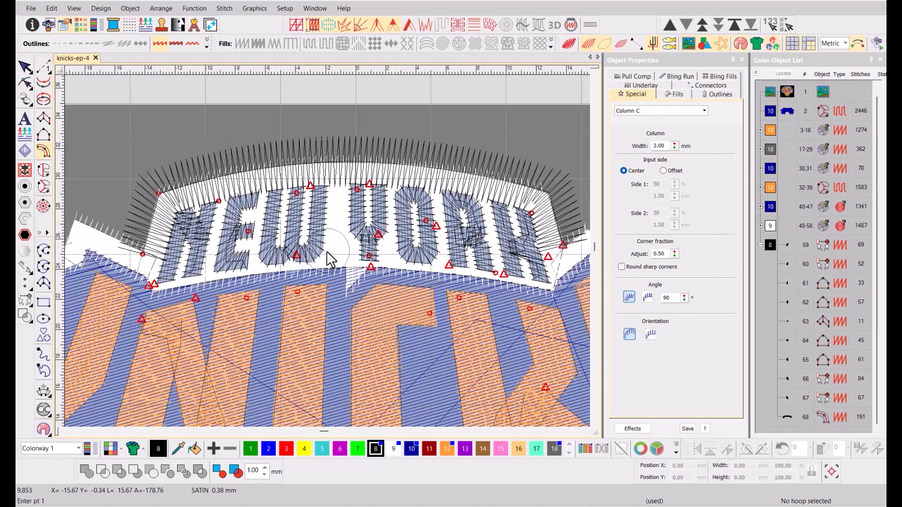
Set the NEW YORK panel border's column width to 2.00 mm.
key(t)
drag(664, 147, 643, 145)
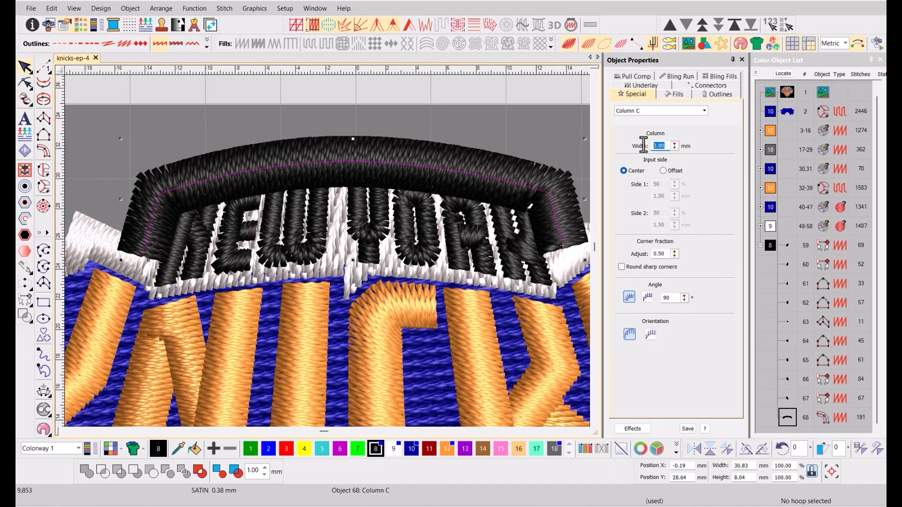
key(Return)
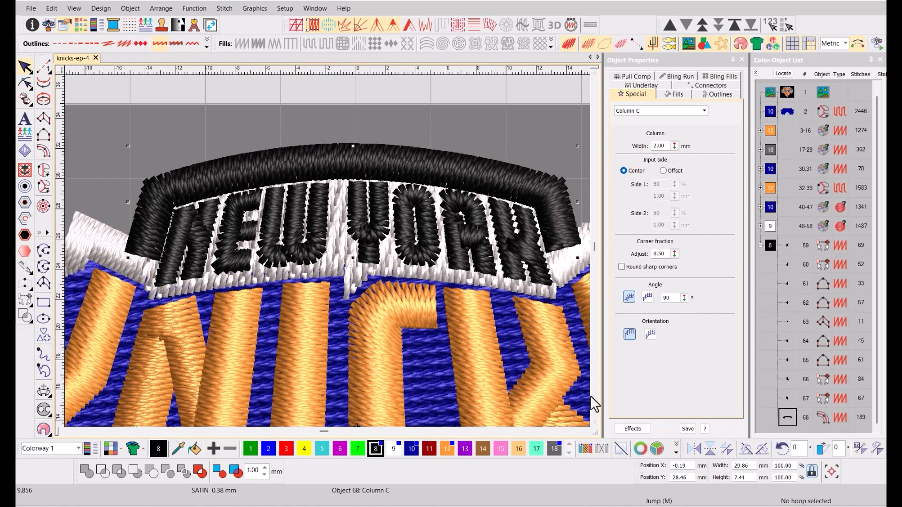